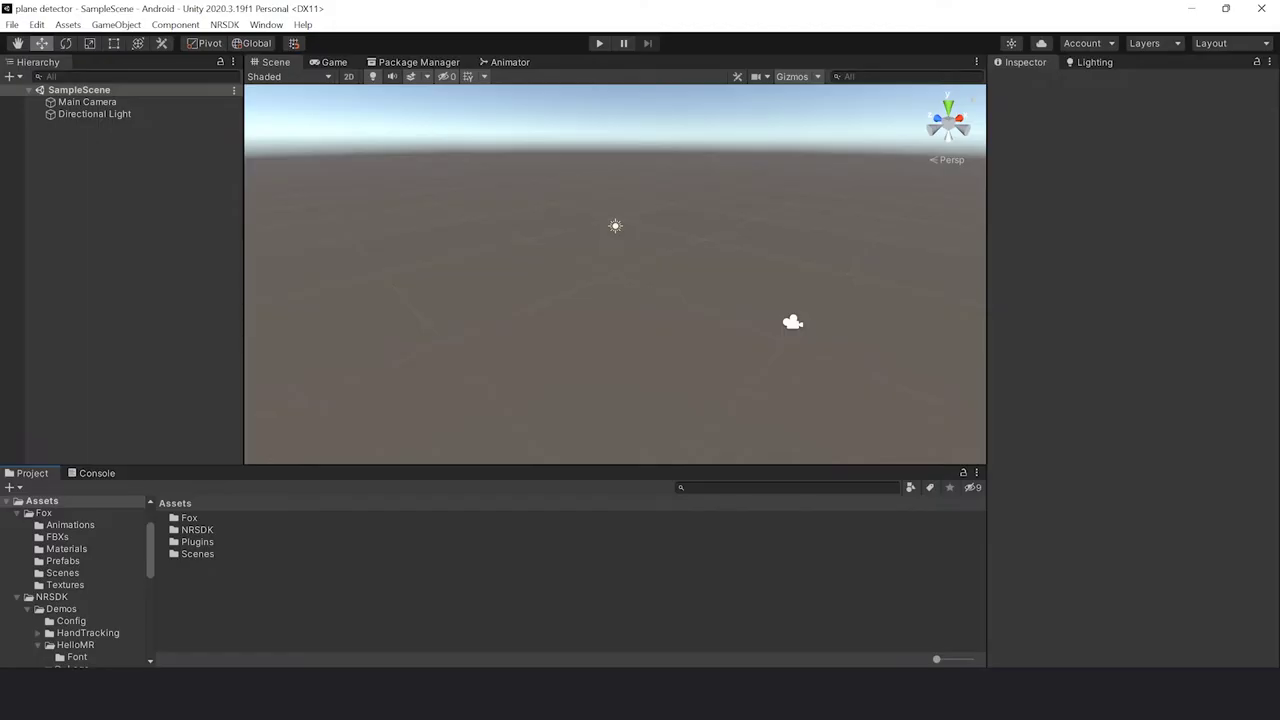
- Open the HelloMR demo scene from the NRSDK/Demos folder
double_click(197, 529)
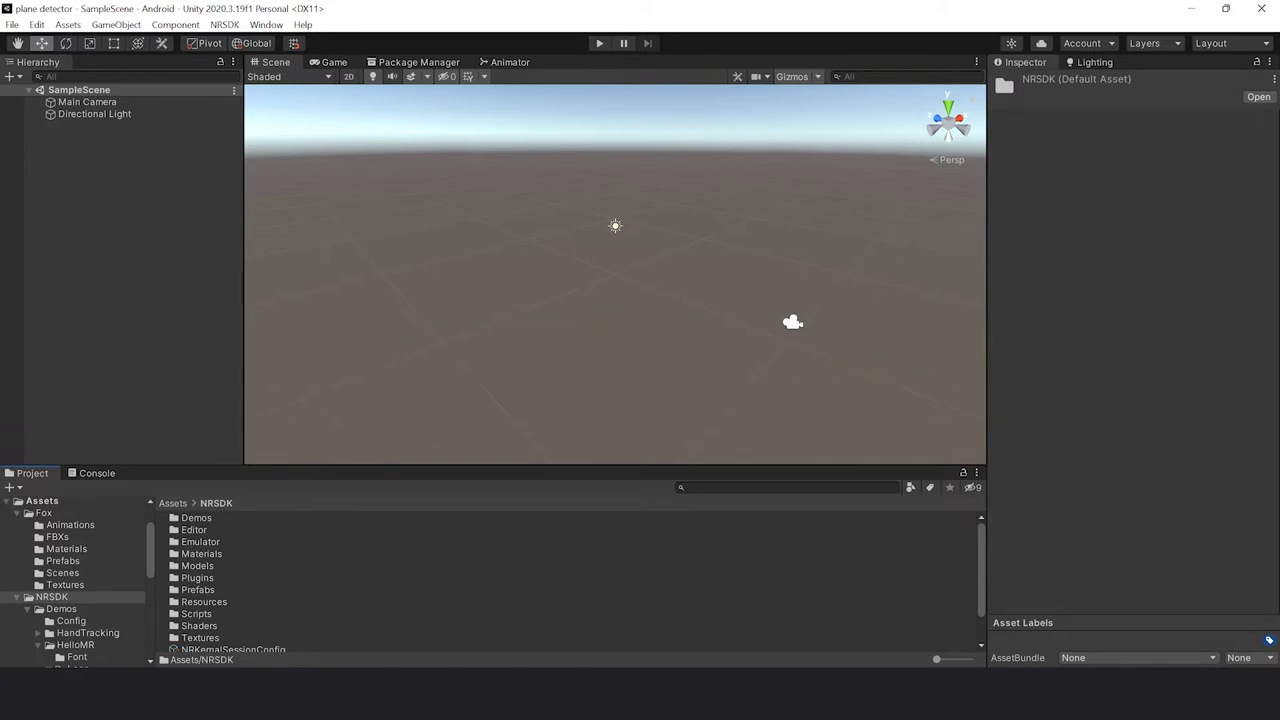
double_click(196, 517)
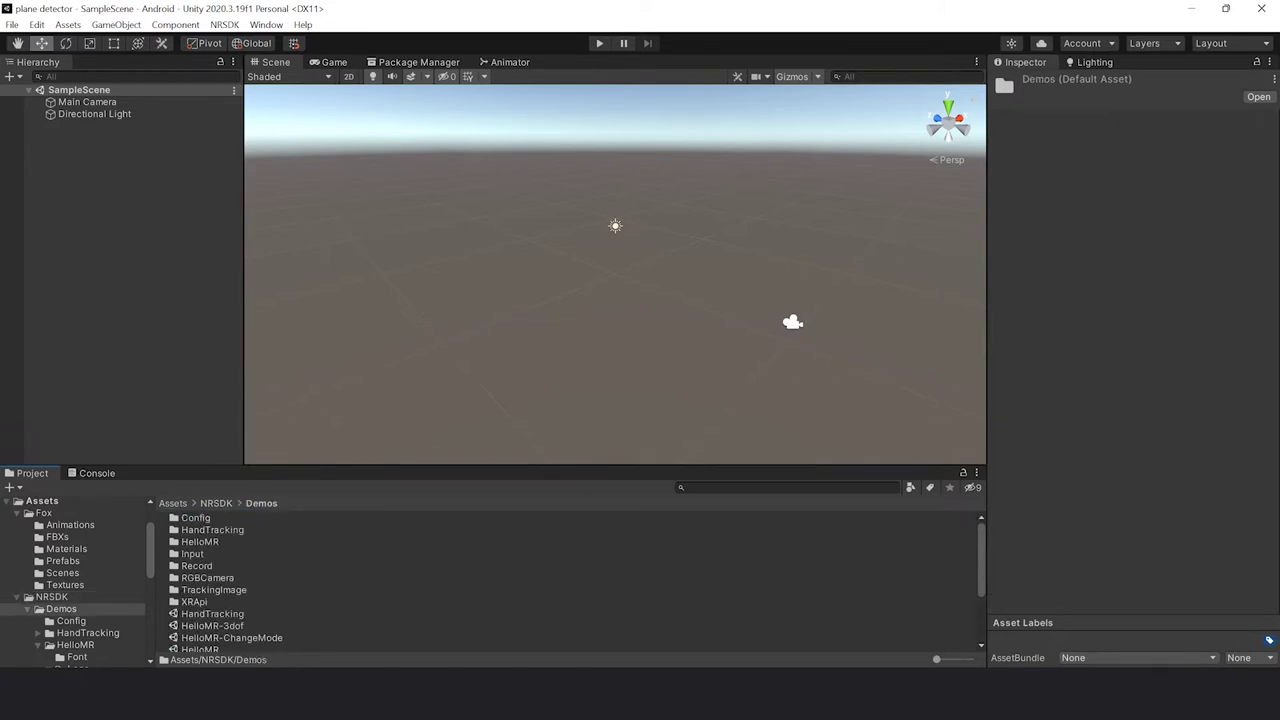
scroll(560, 580, "down", 2)
double_click(199, 604)
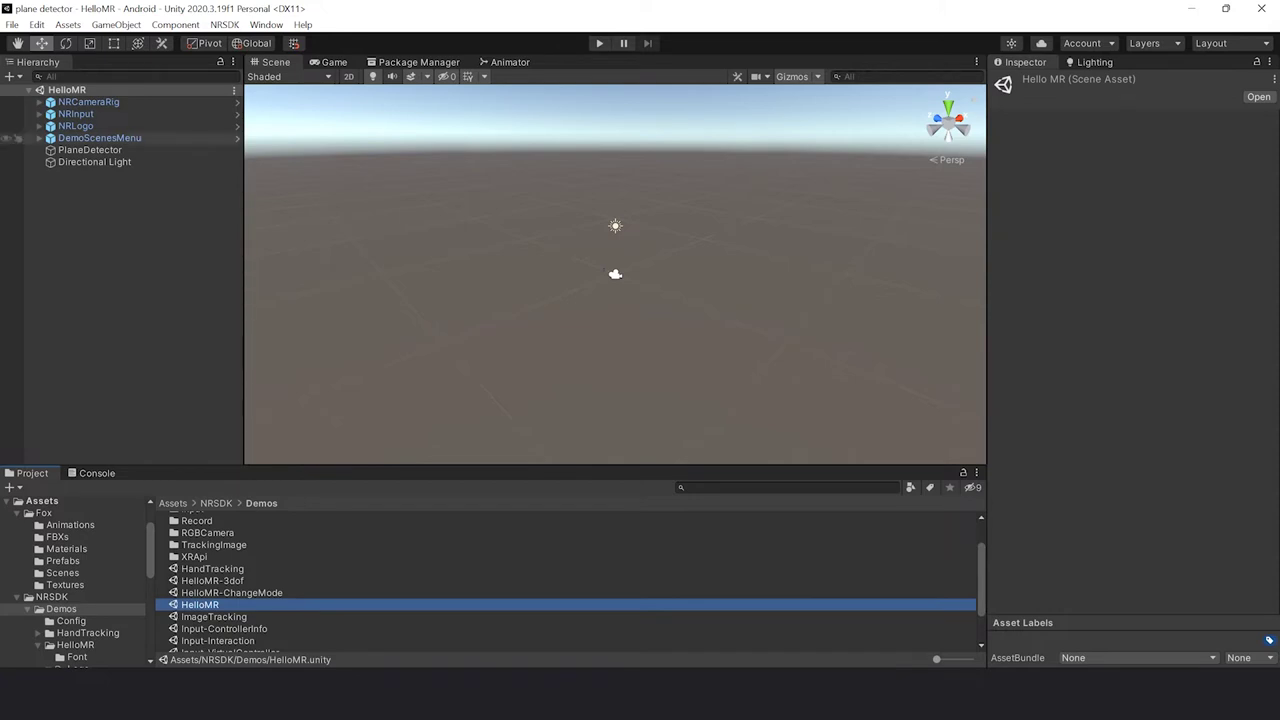
- Inspect the components of the NRCameraRig, NRInput and PlaneDetector objects in the HelloMR scene
left_click(88, 102)
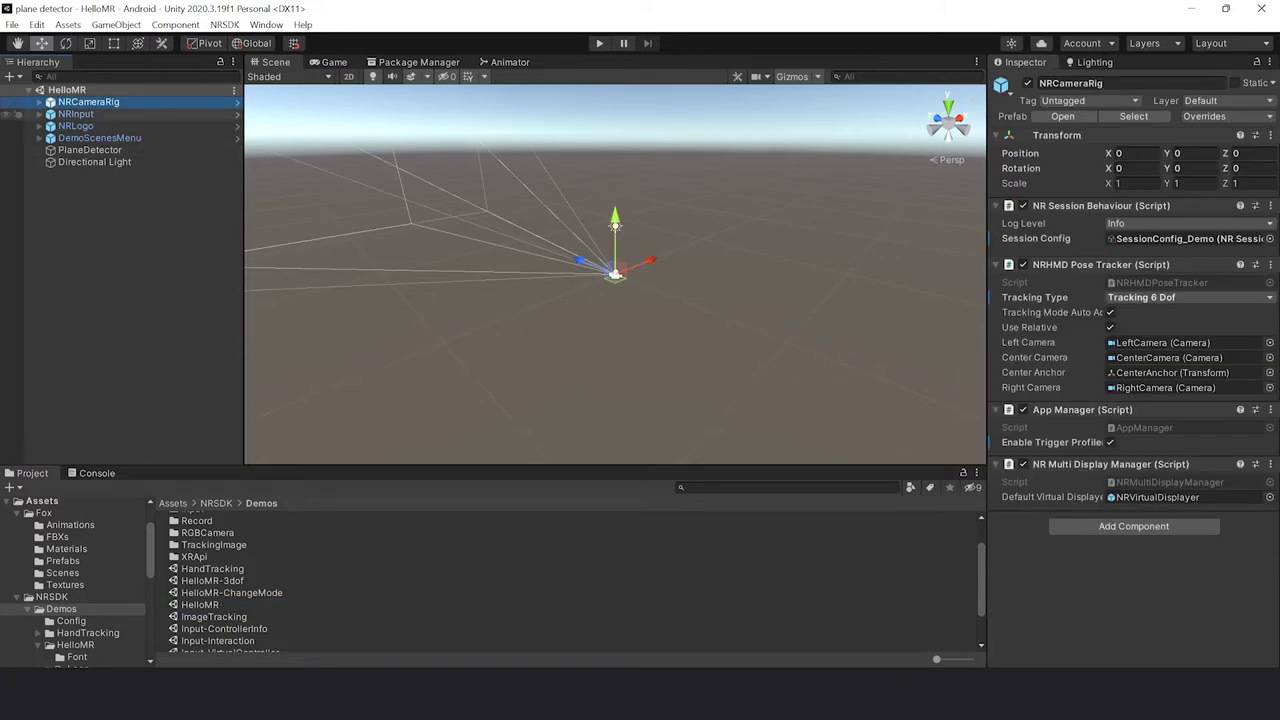
left_click(76, 114)
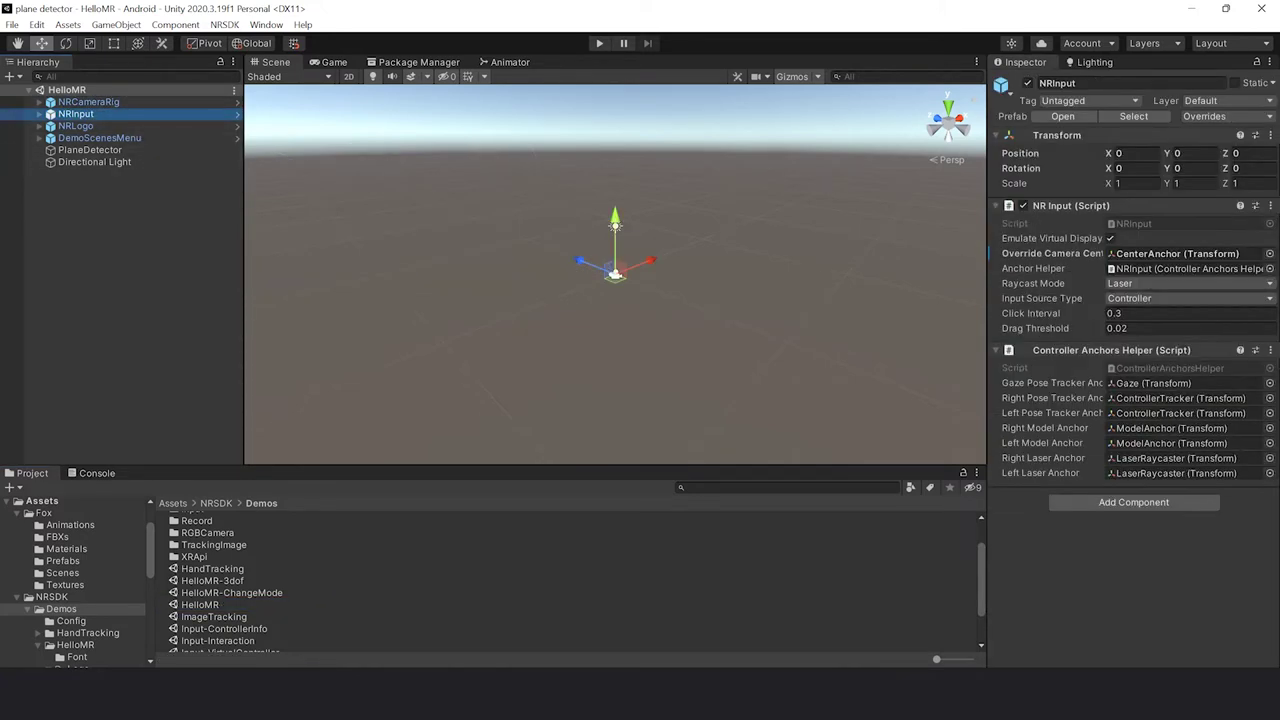
left_click(89, 150)
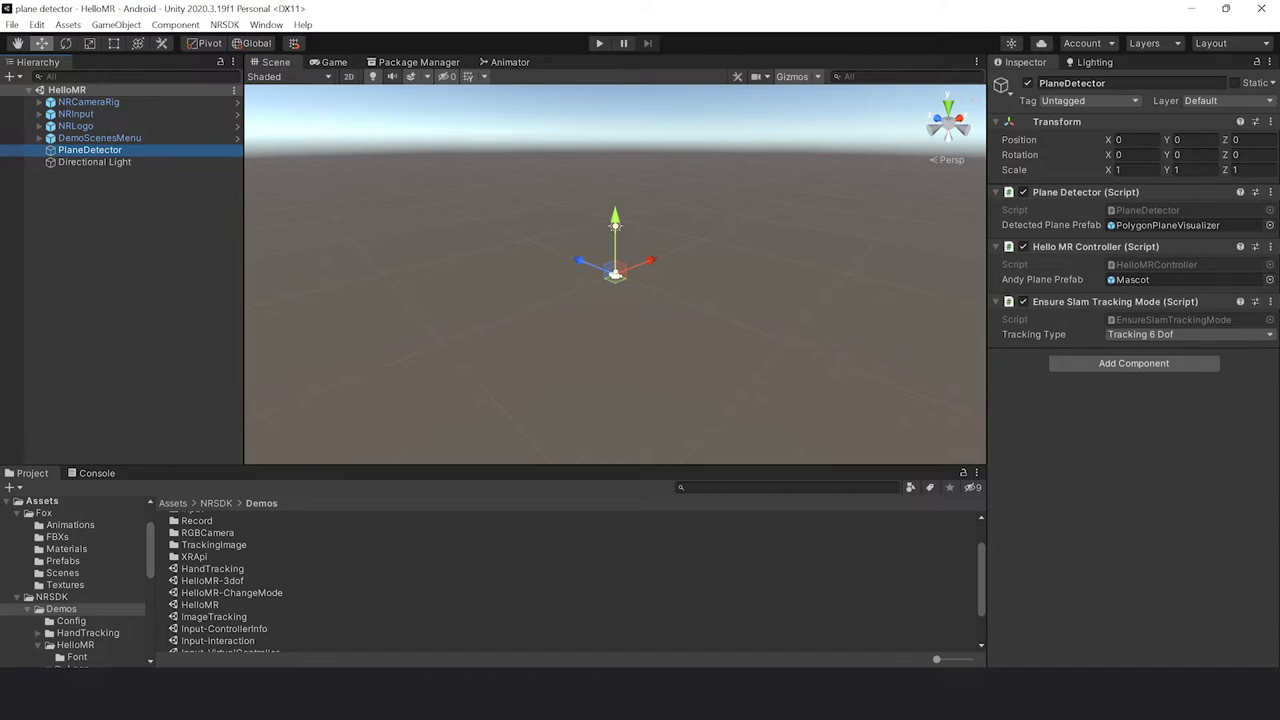
- Create a new scene from the Basic (Built-in) template
left_click(12, 24)
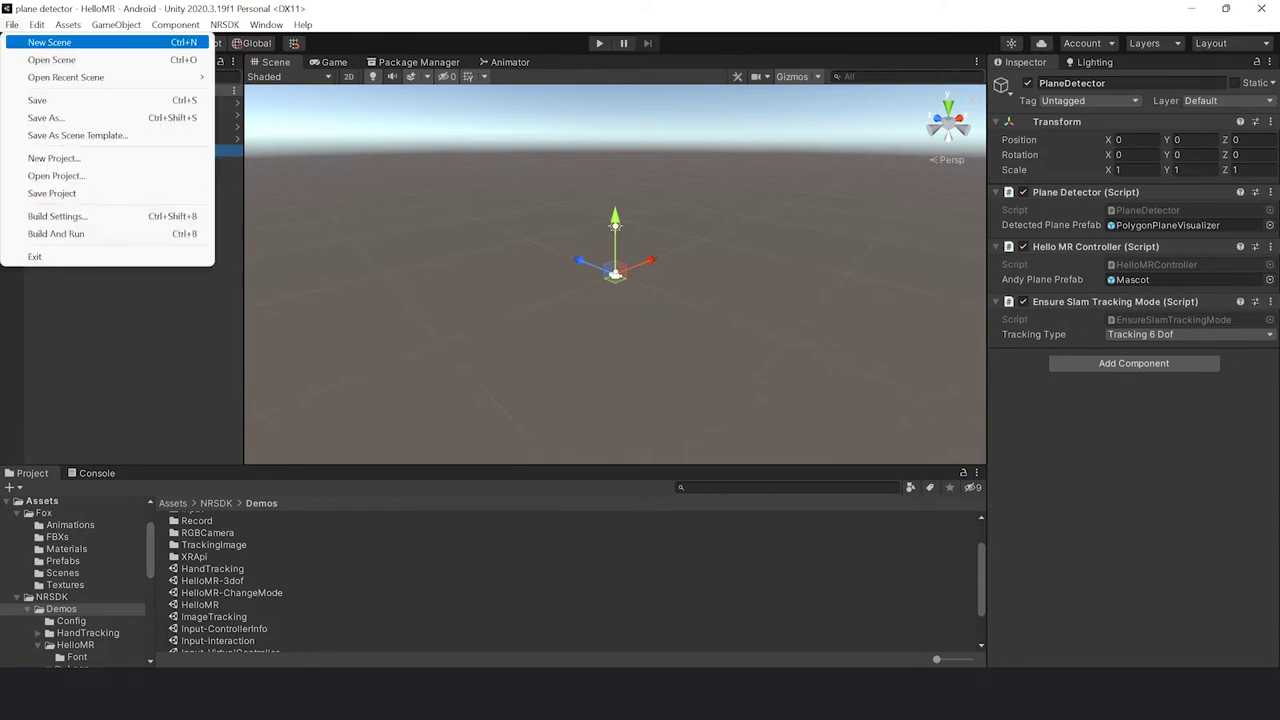
left_click(40, 41)
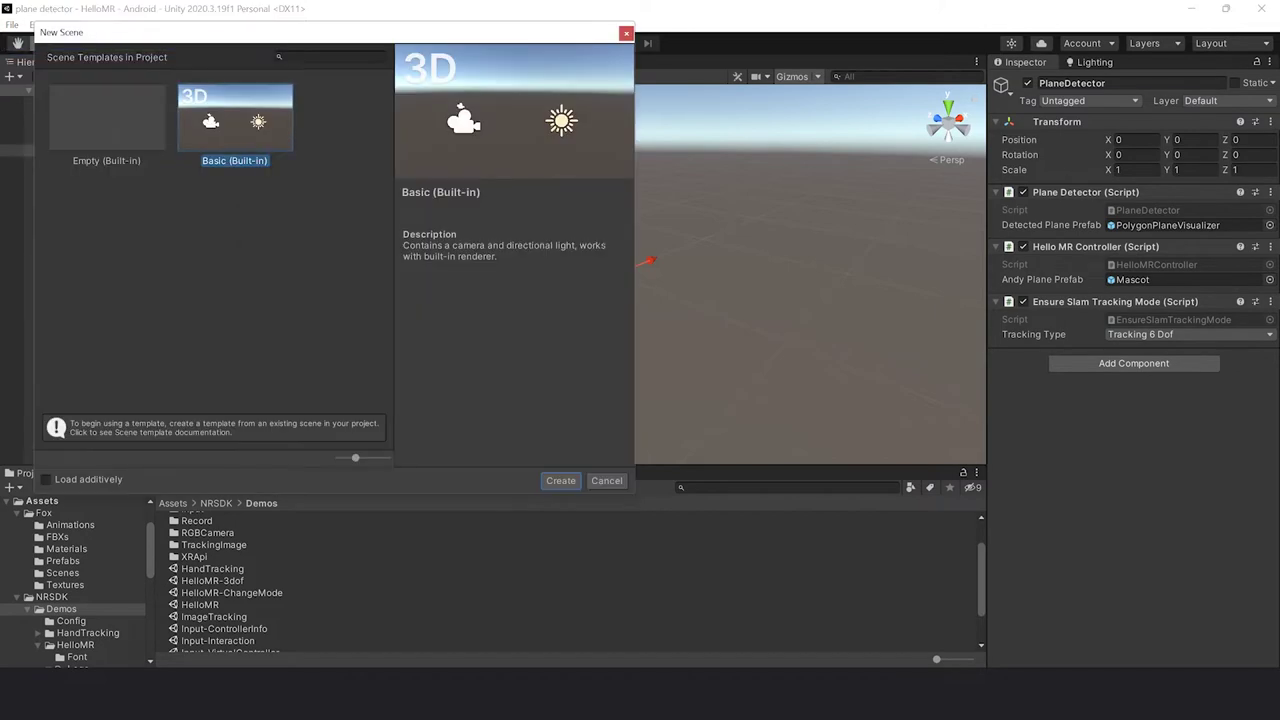
key("Return")
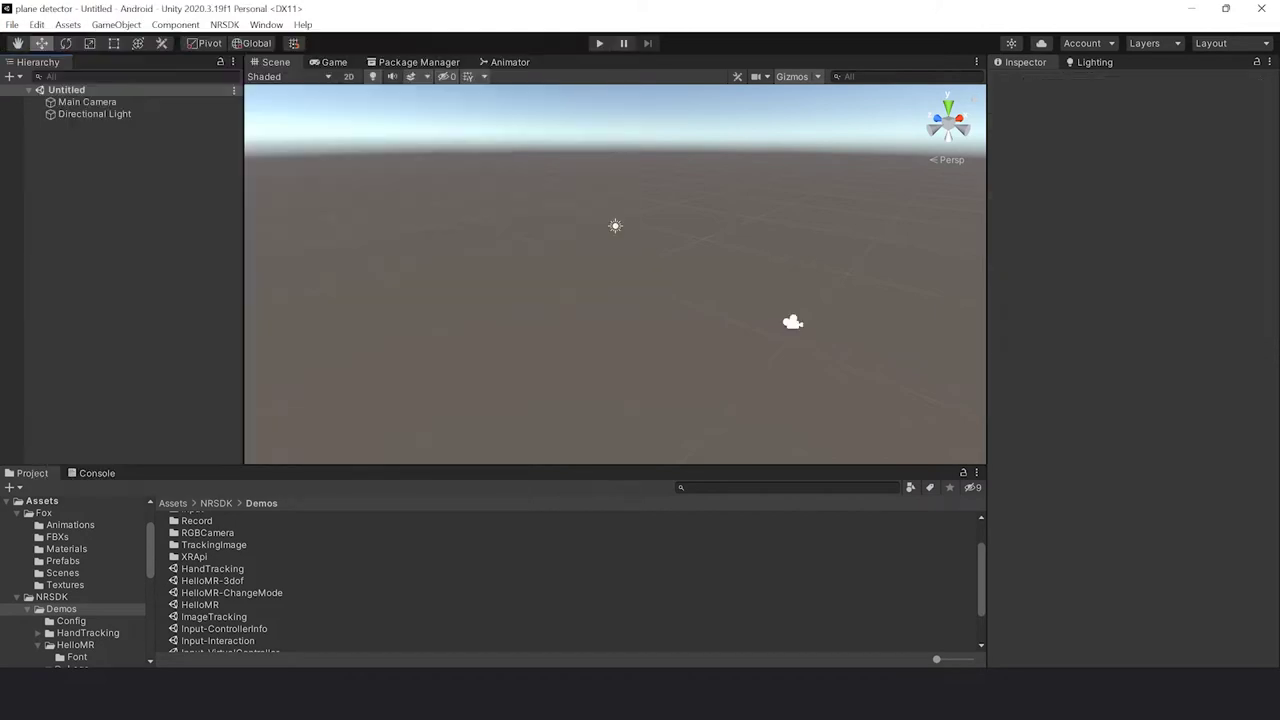
- Add the NRInput and NRCameraRig prefabs from the NRSDK/Prefabs folder to the new scene
left_click(216, 503)
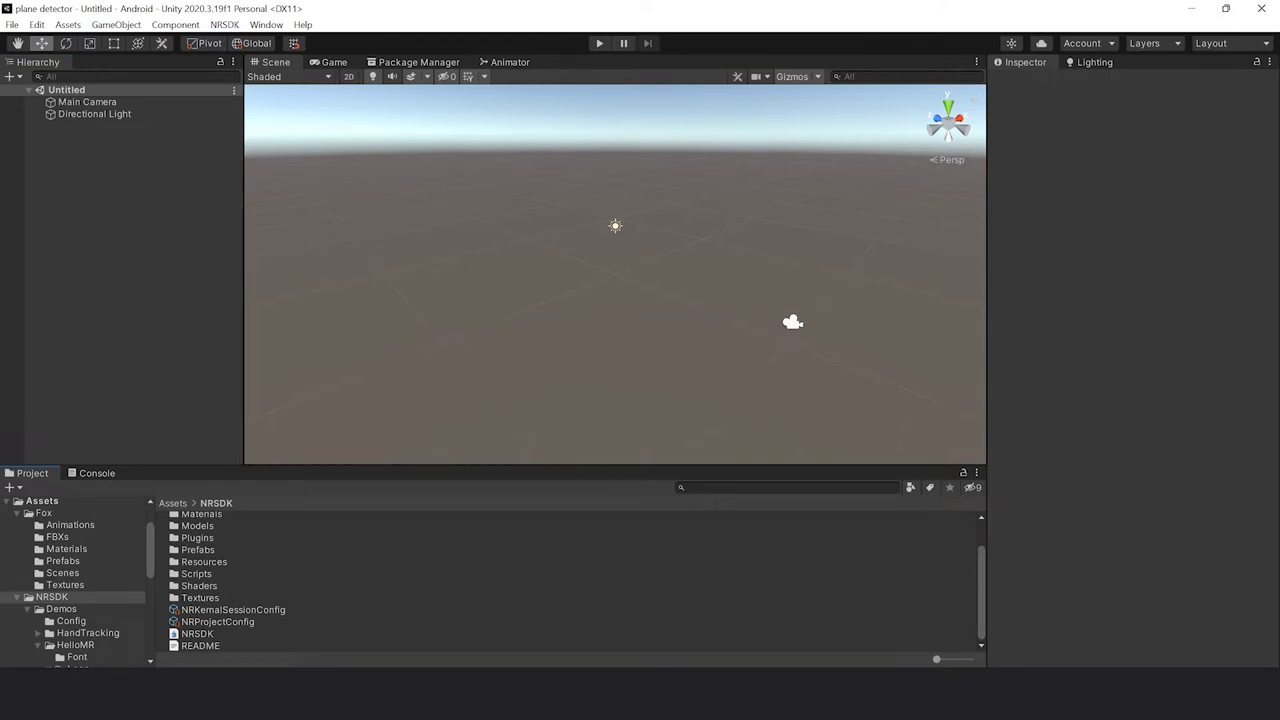
double_click(197, 549)
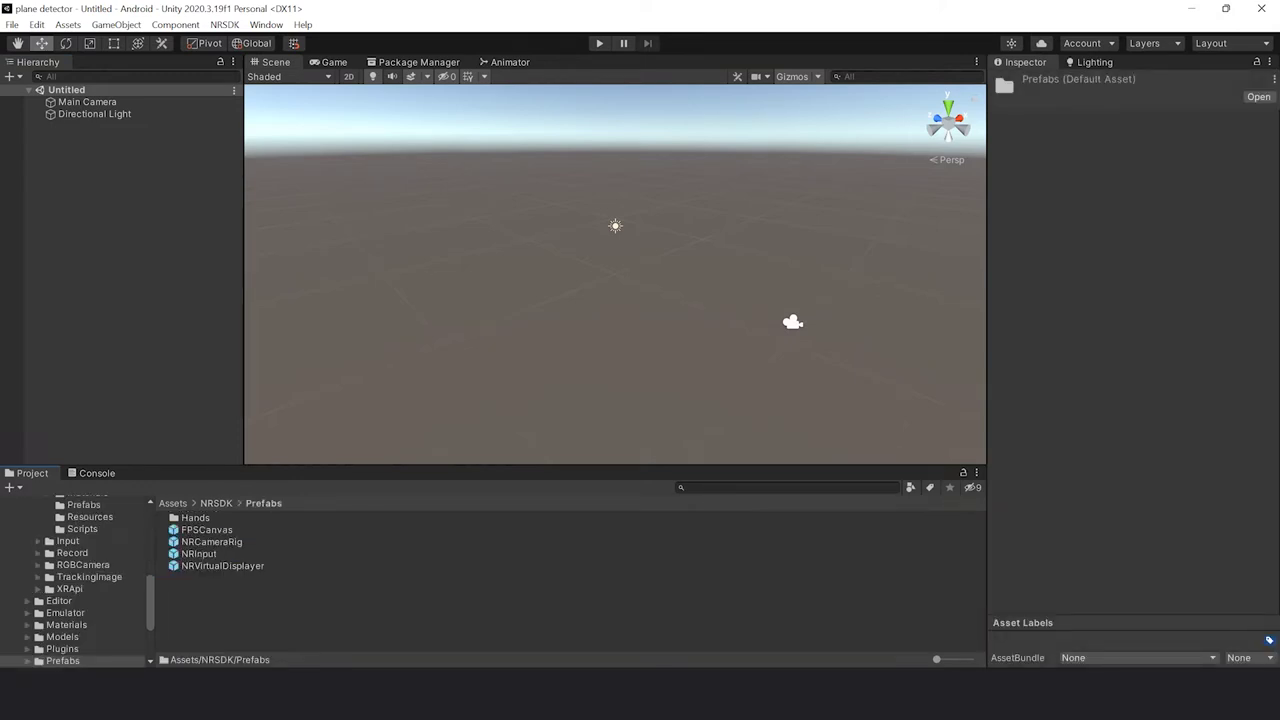
left_click_drag(198, 553, 85, 150)
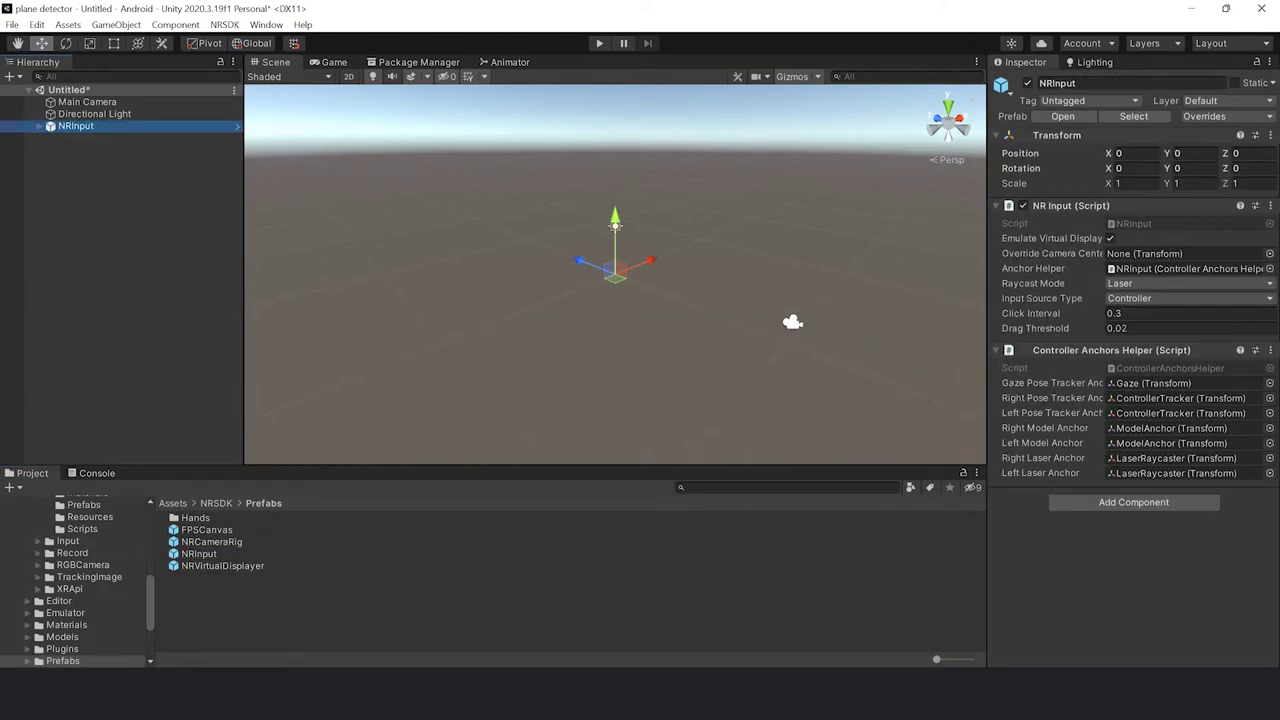
left_click_drag(211, 541, 90, 140)
- Delete the Main Camera from the scene and select NRInput
left_click(87, 102)
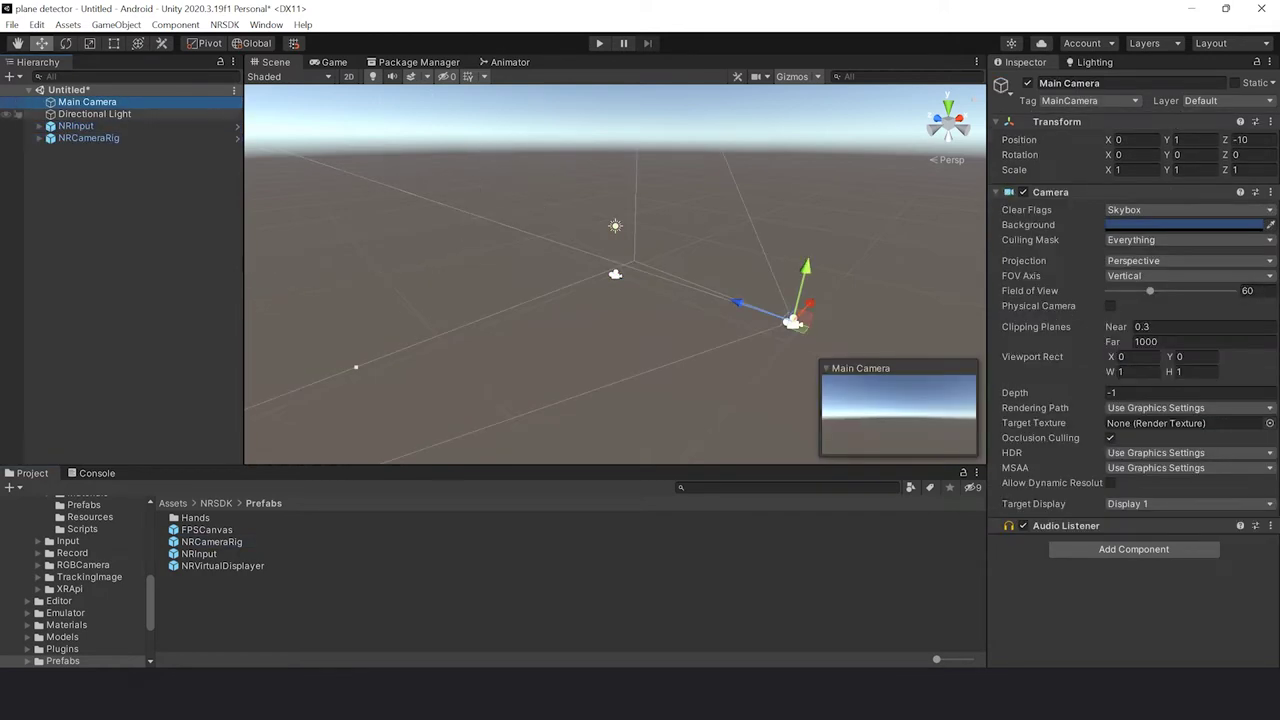
key("Delete")
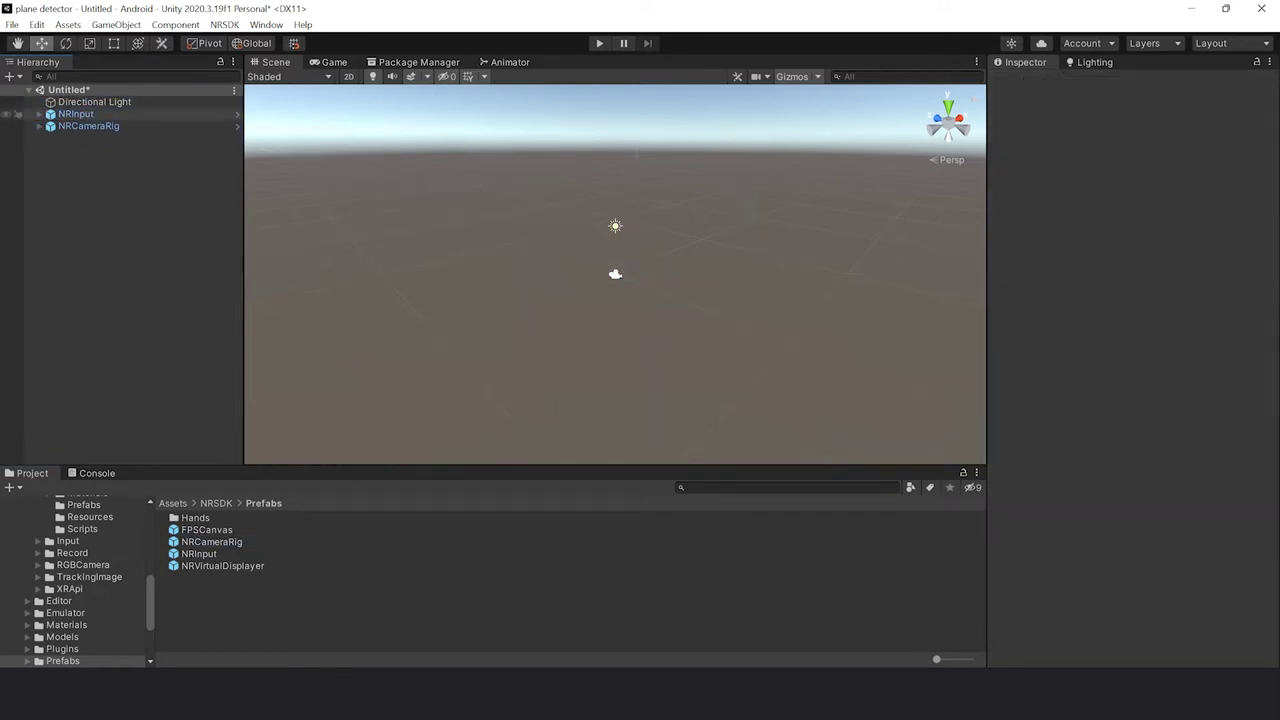
left_click(76, 114)
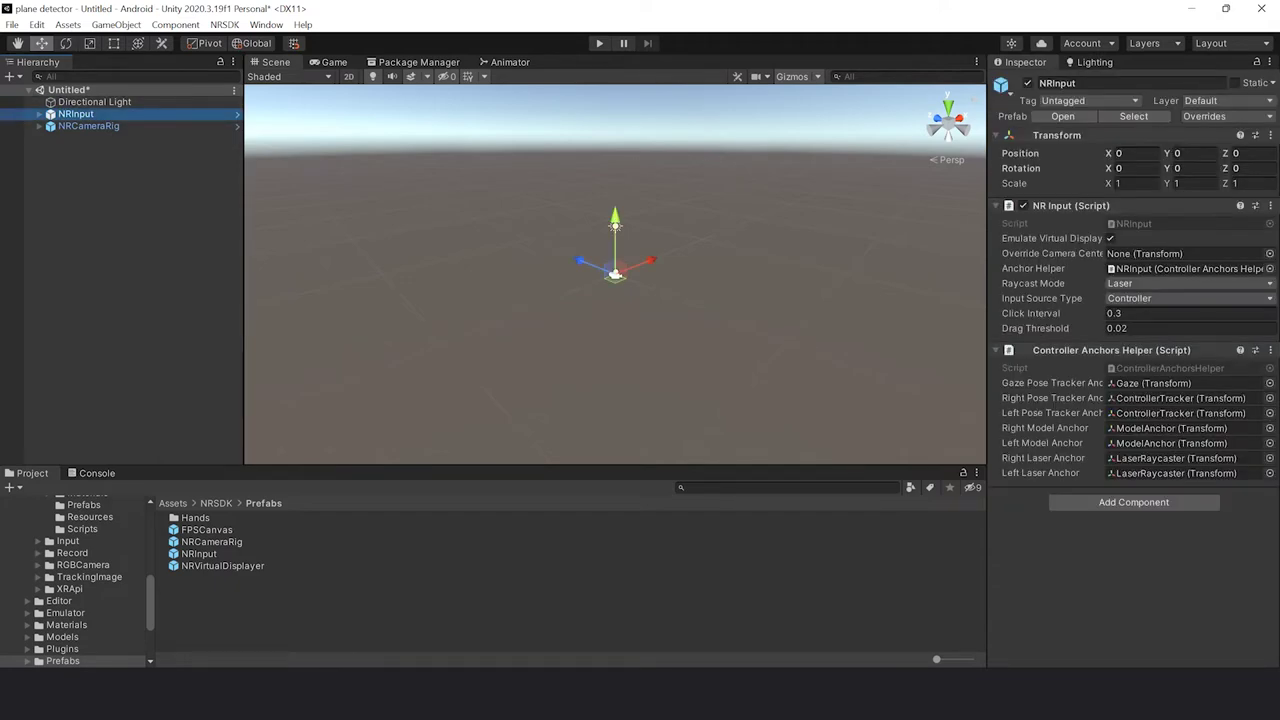
- Reopen the HelloMR demo scene from NRSDK/Demos, saving the current scene as "fox scene" in the Scenes folder
left_click(216, 503)
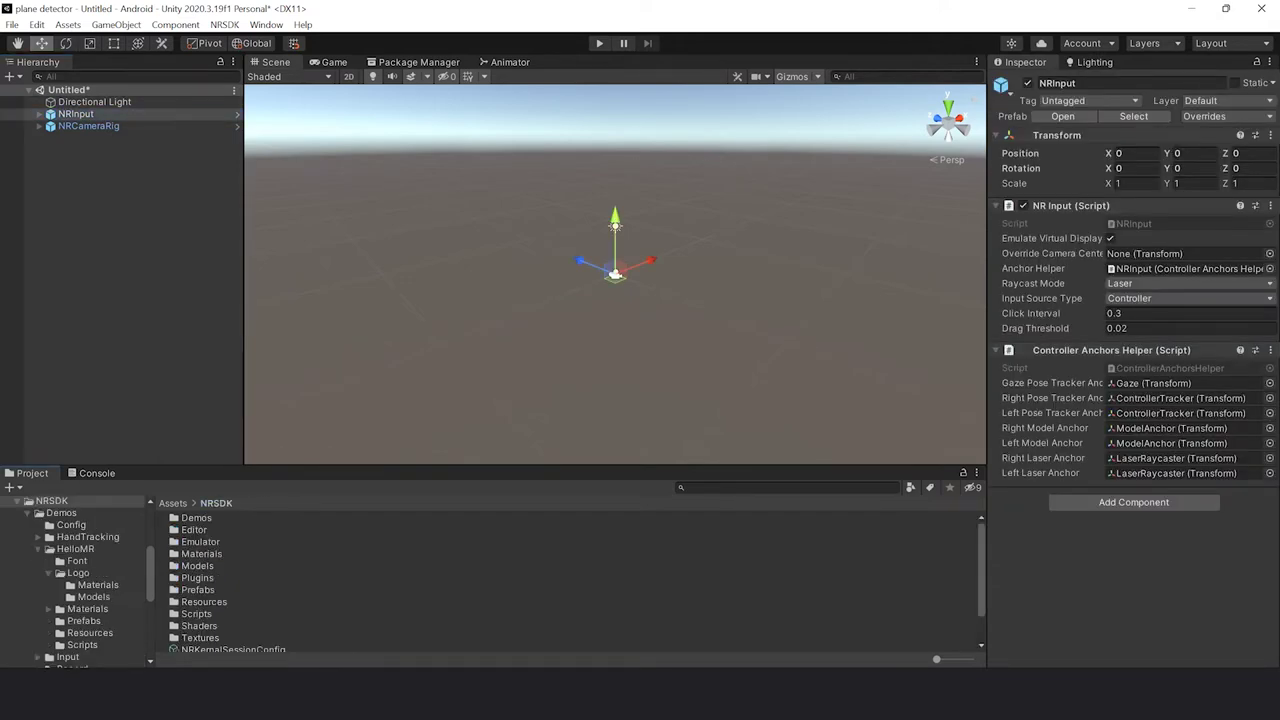
double_click(196, 517)
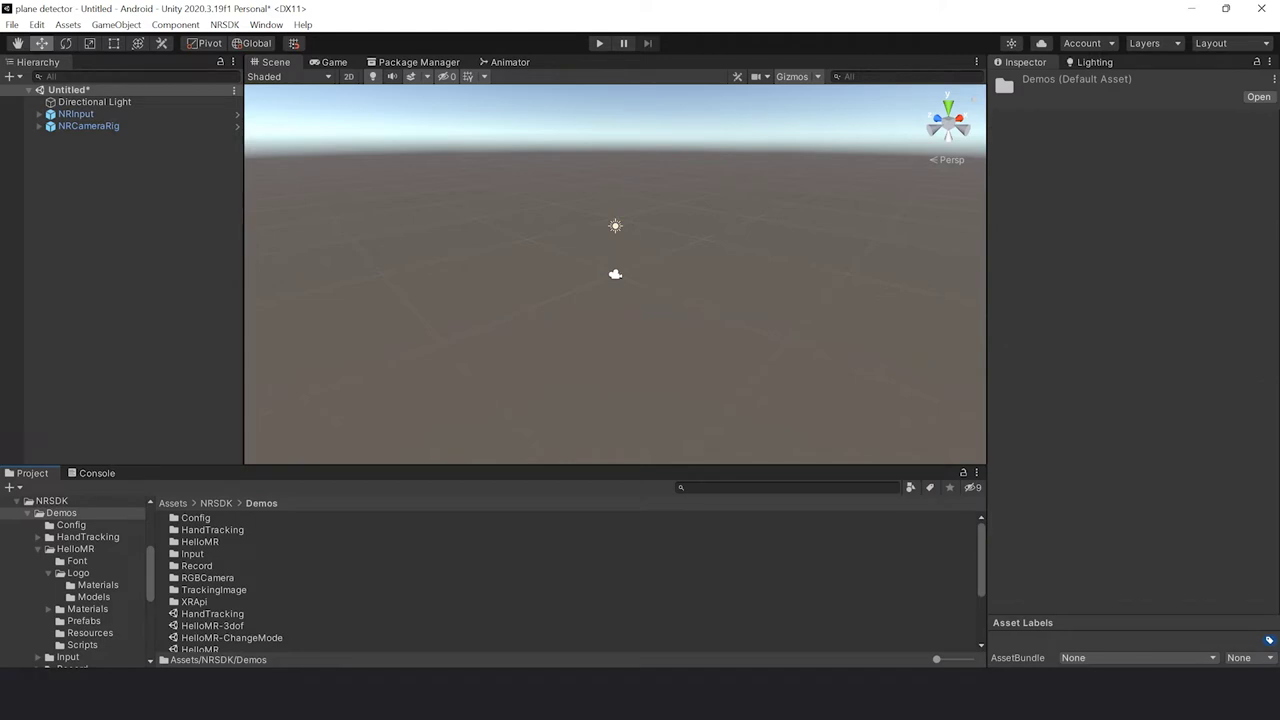
scroll(560, 580, "down", 2)
double_click(200, 604)
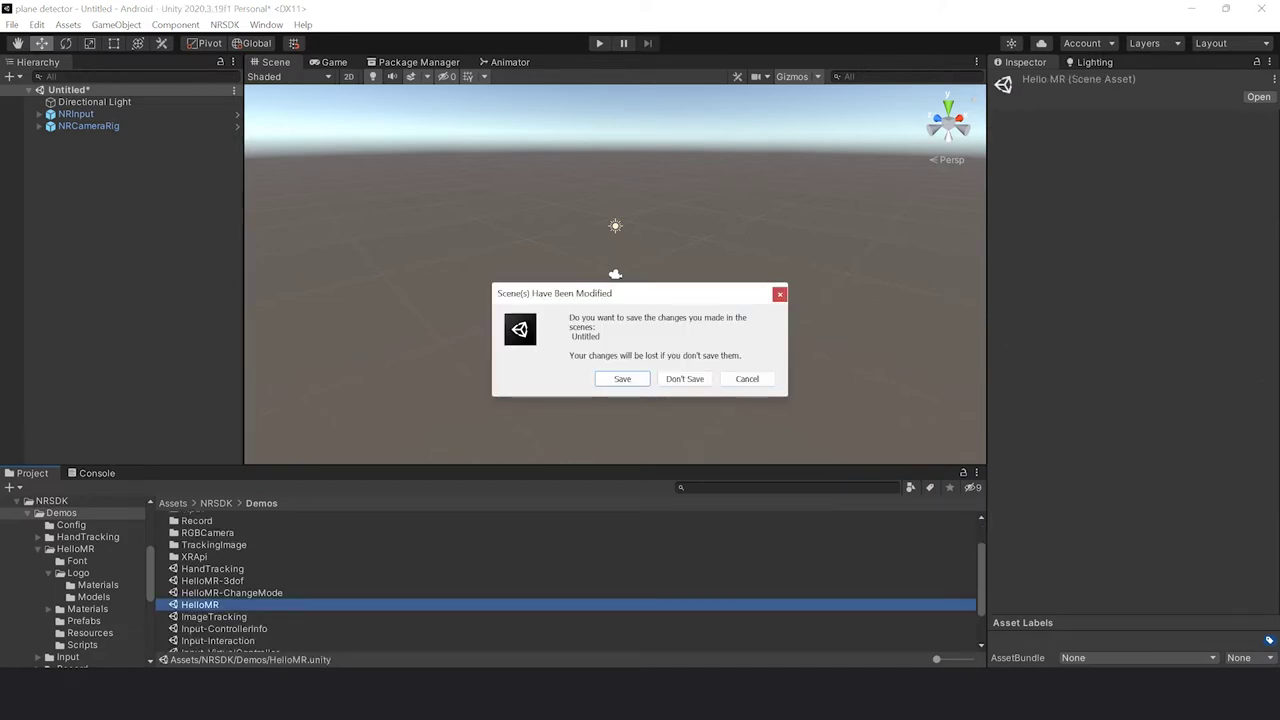
left_click(622, 378)
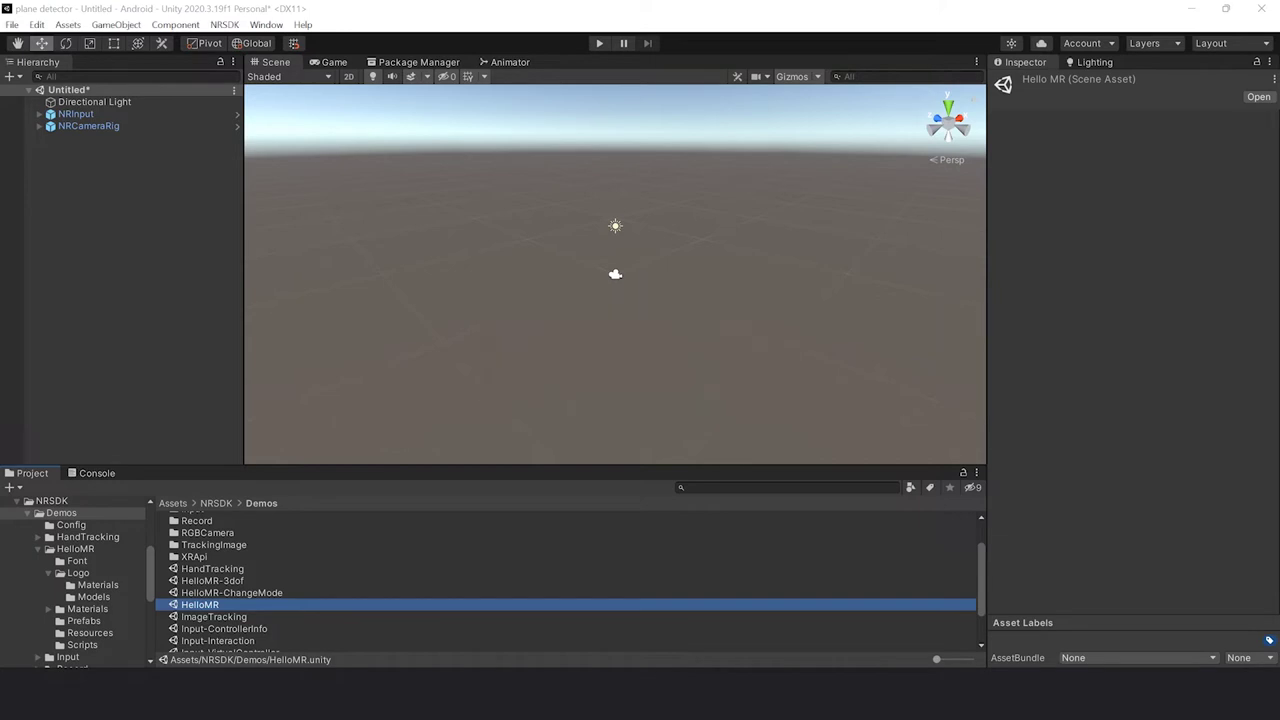
double_click(178, 222)
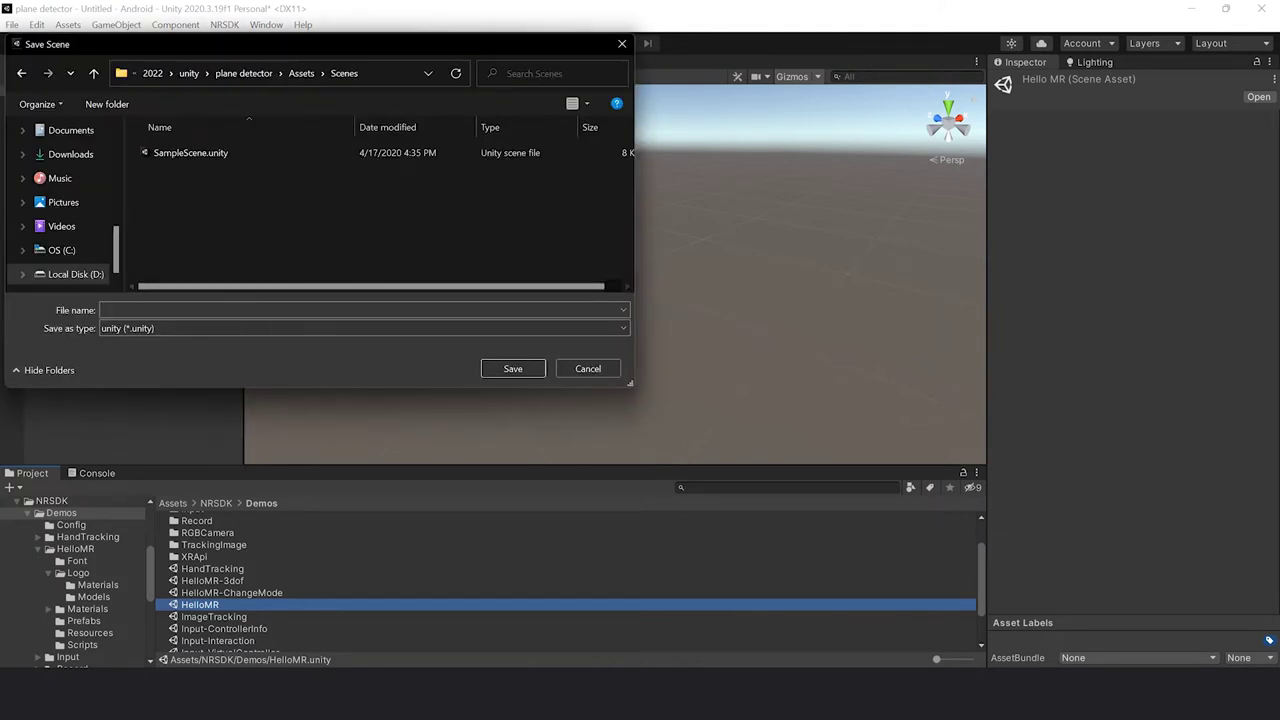
type("fo")
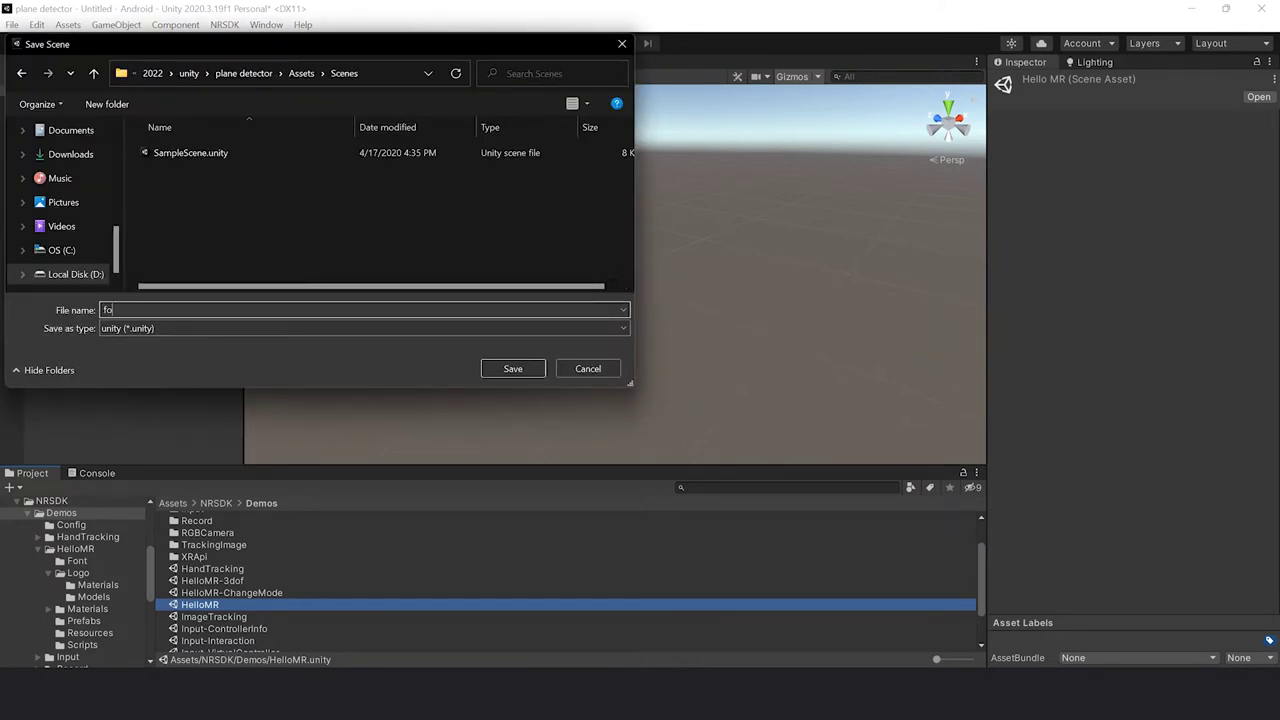
type("x scene")
key("Return")
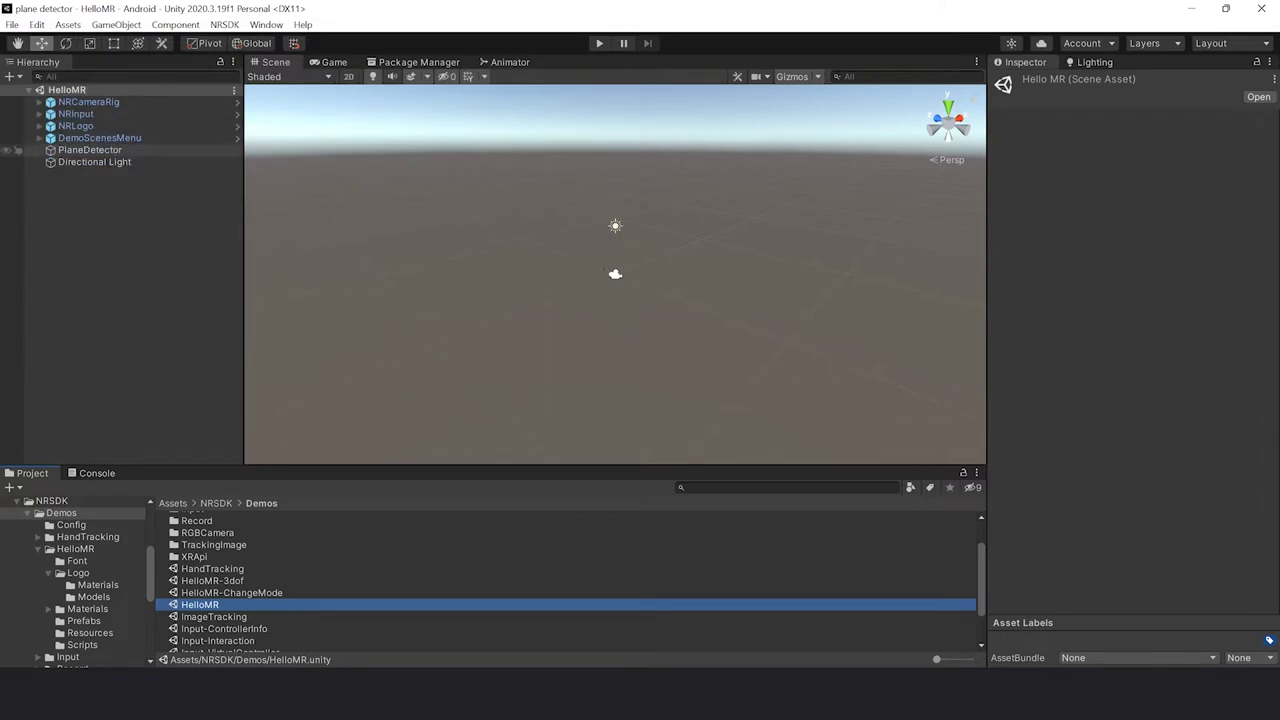
- Copy the PlaneDetector object from the HelloMR scene and paste it into the fox scene
left_click(90, 150)
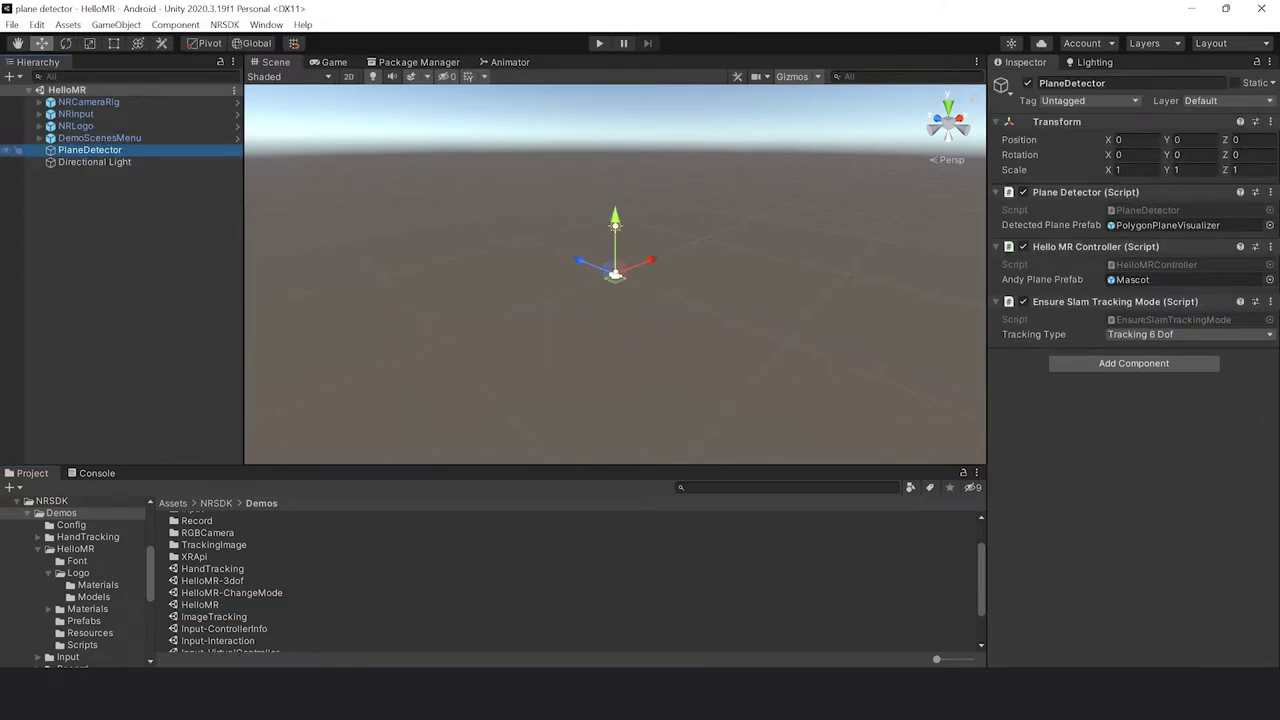
right_click(95, 150)
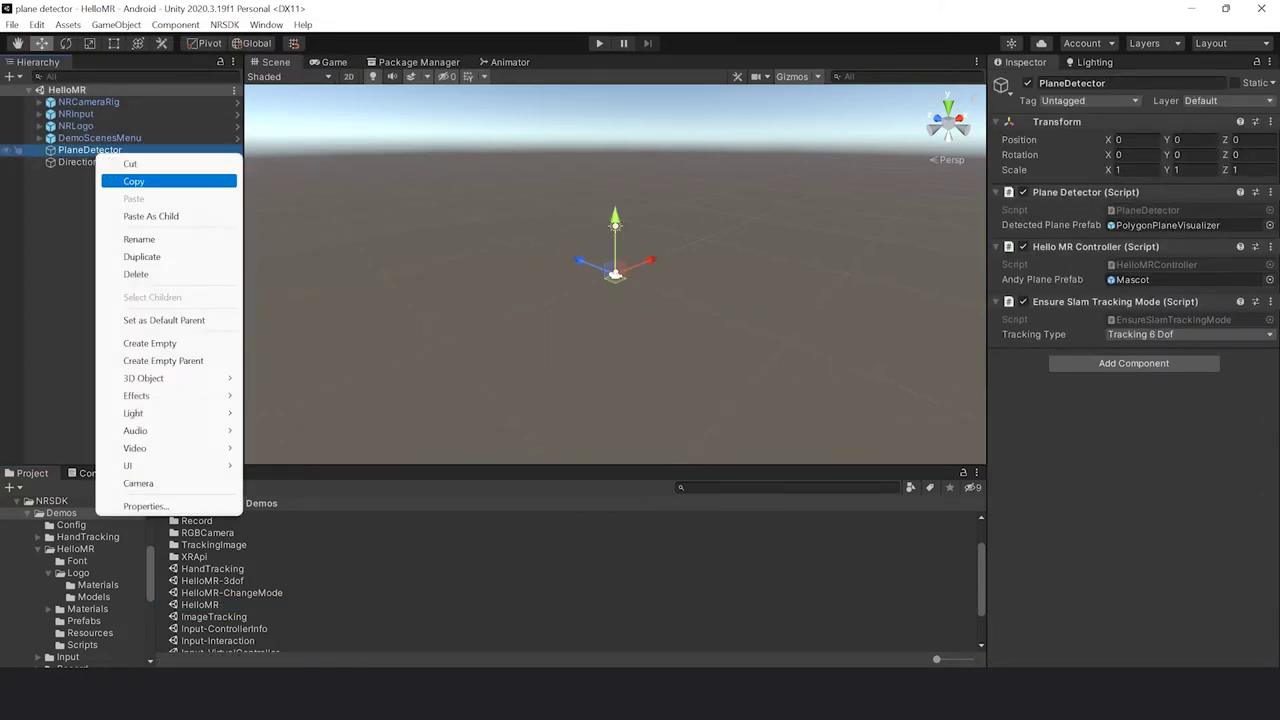
left_click(130, 177)
left_click(172, 503)
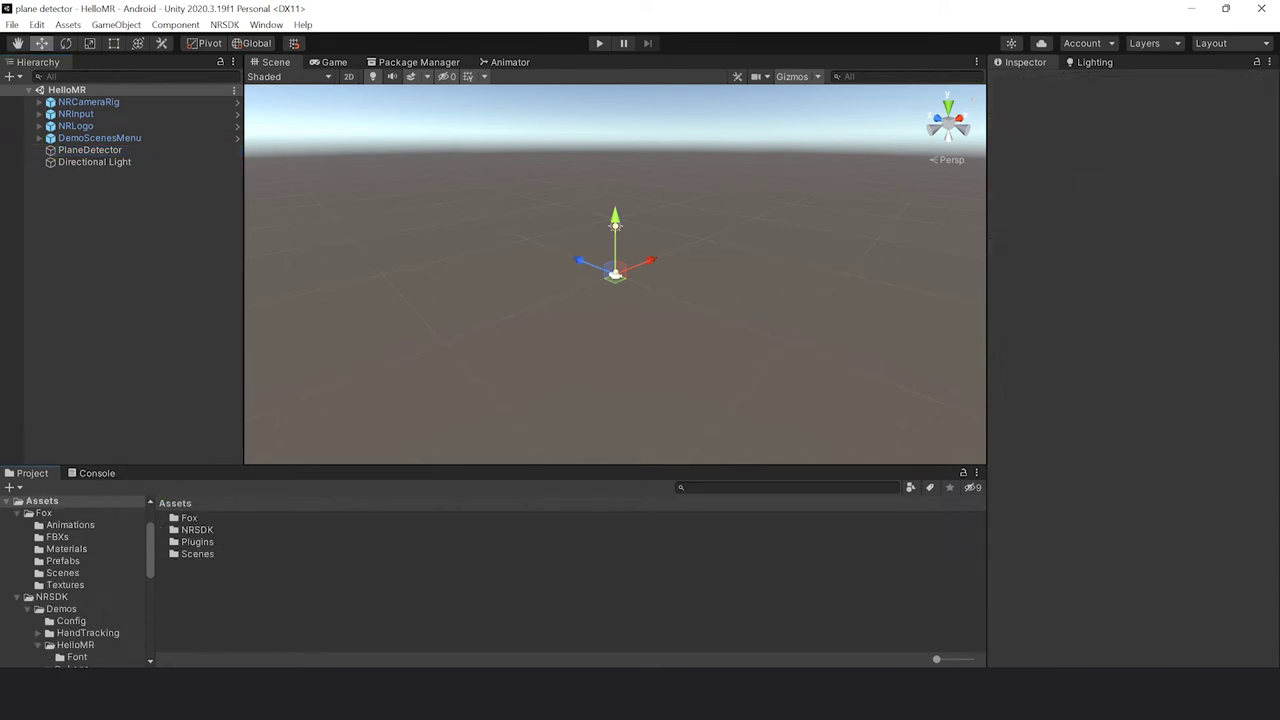
double_click(200, 553)
double_click(202, 517)
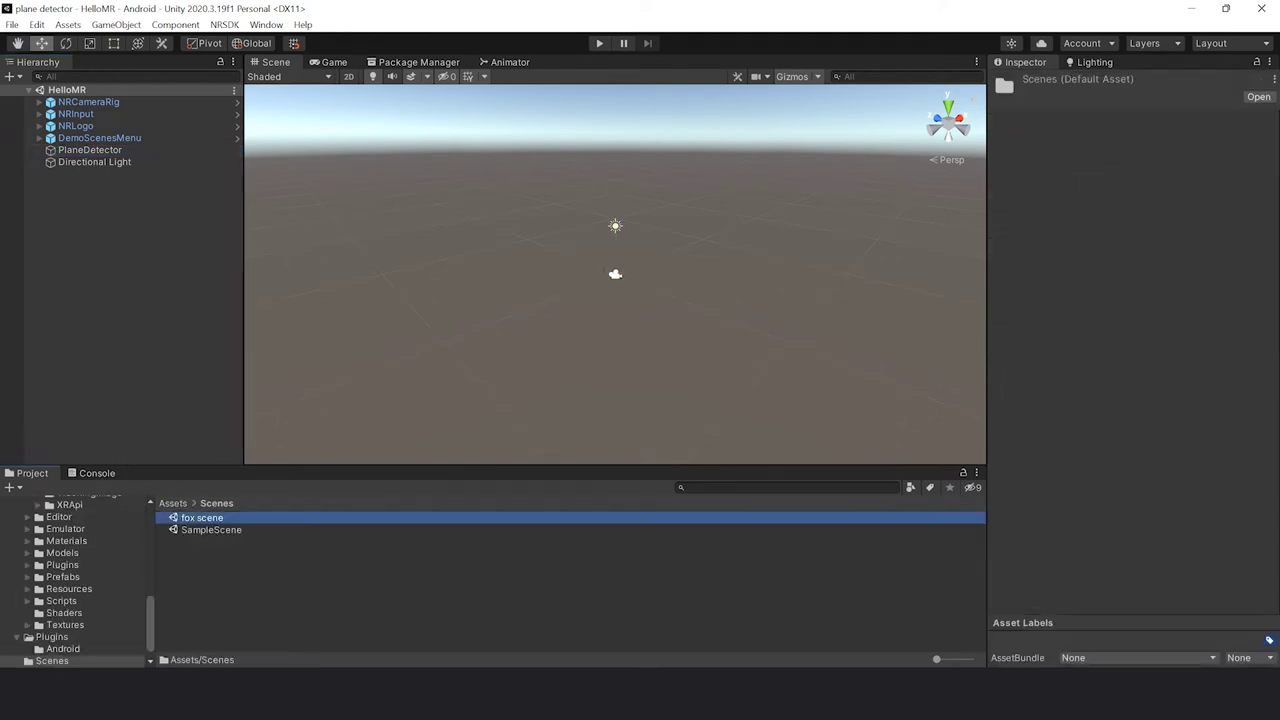
key("ctrl+v")
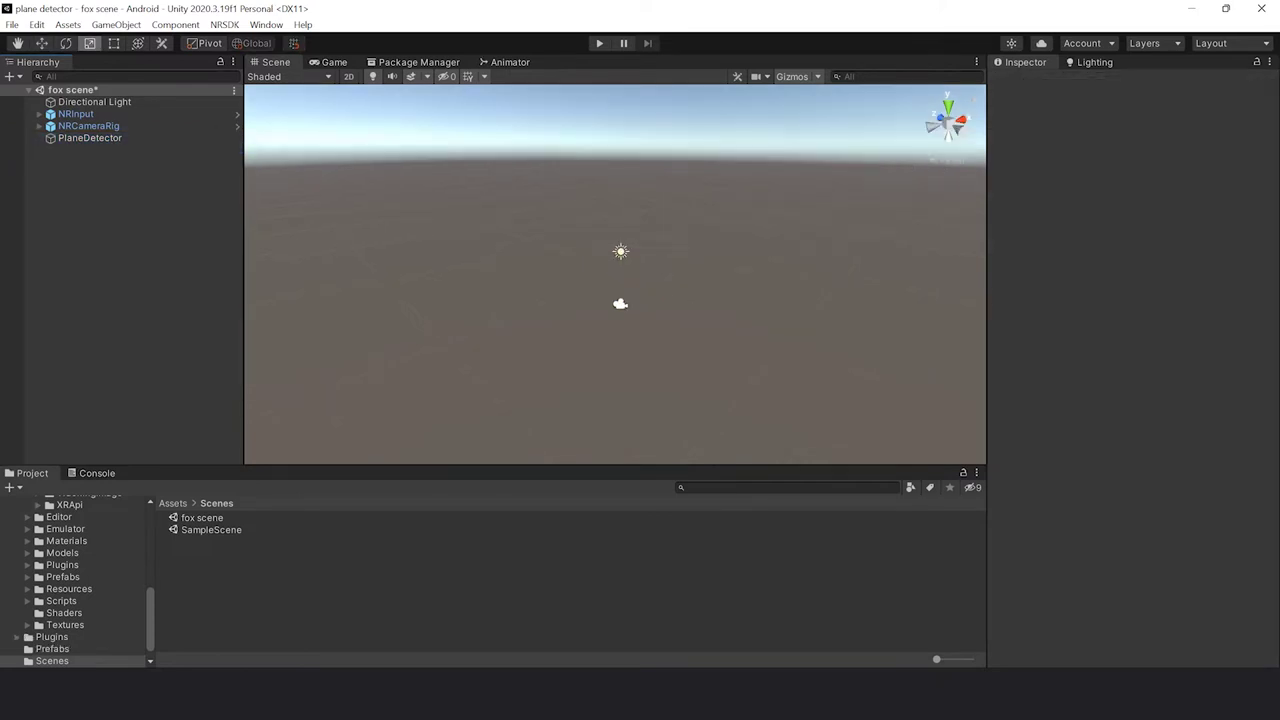
- Create an NRSDK SessionConfig asset named "NR plane config" in the NRSDK folder
left_click(172, 503)
double_click(197, 541)
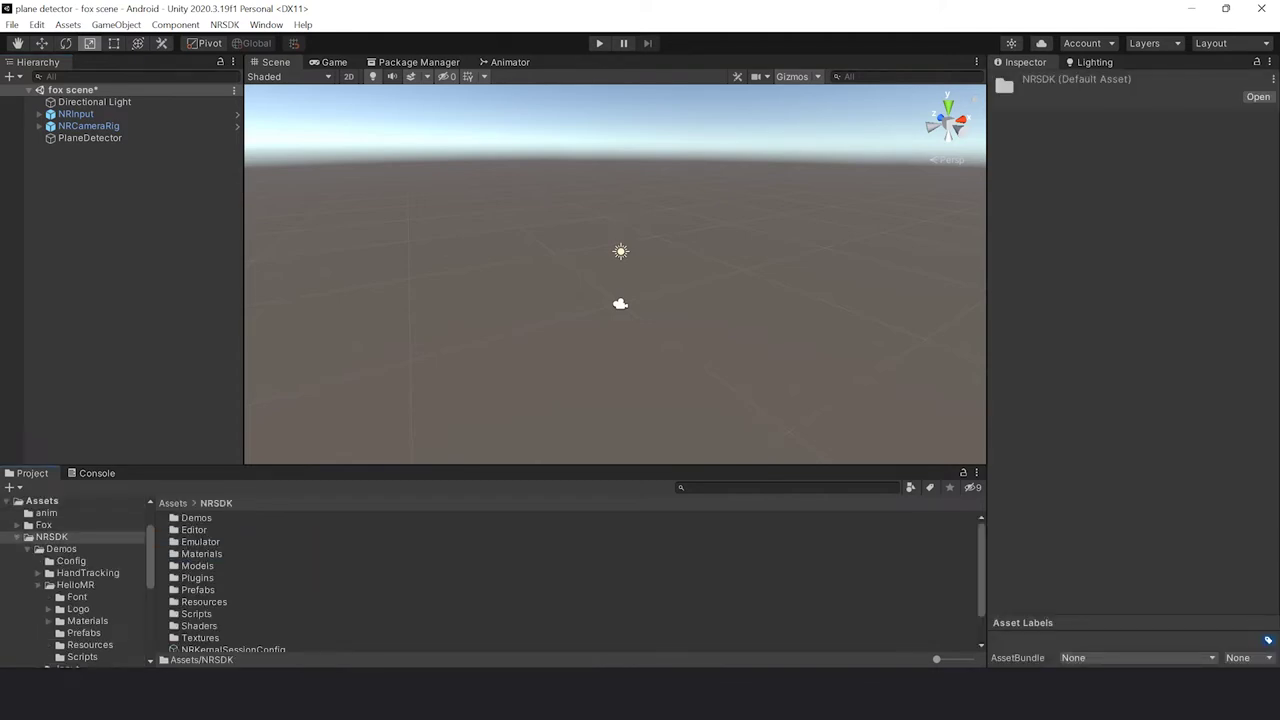
right_click(625, 541)
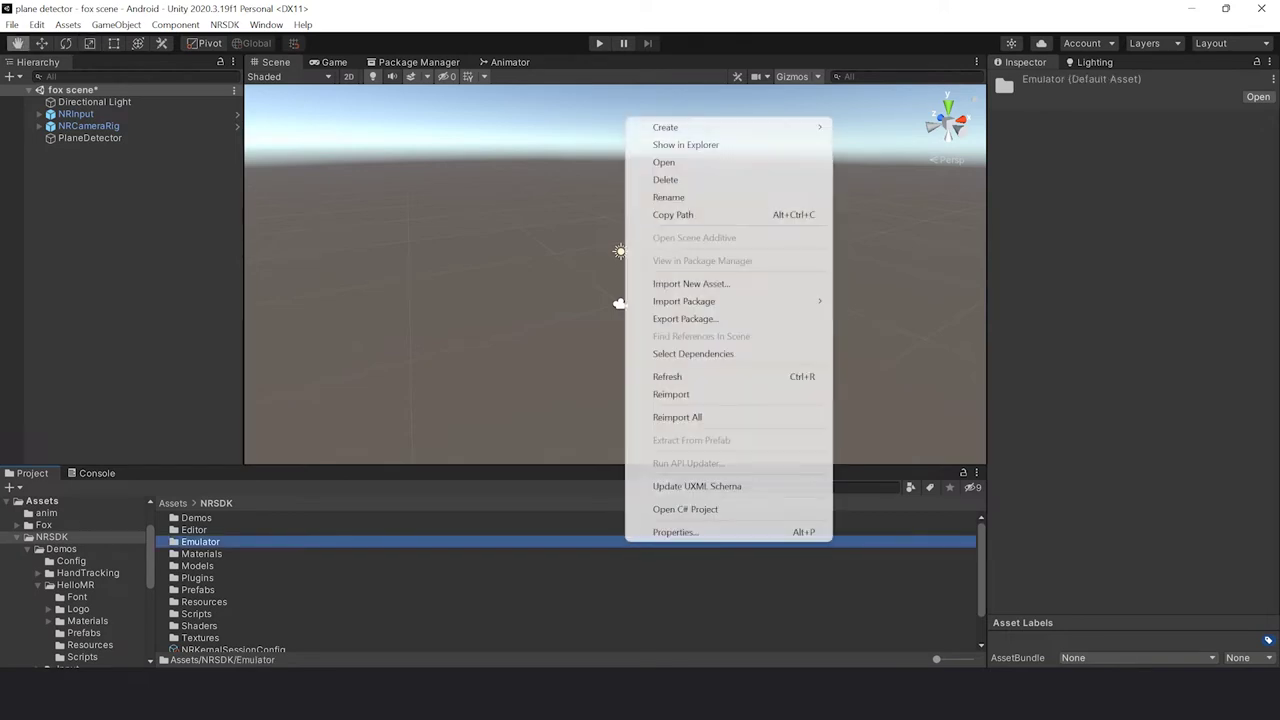
left_click(625, 625)
right_click(527, 627)
right_click(501, 646)
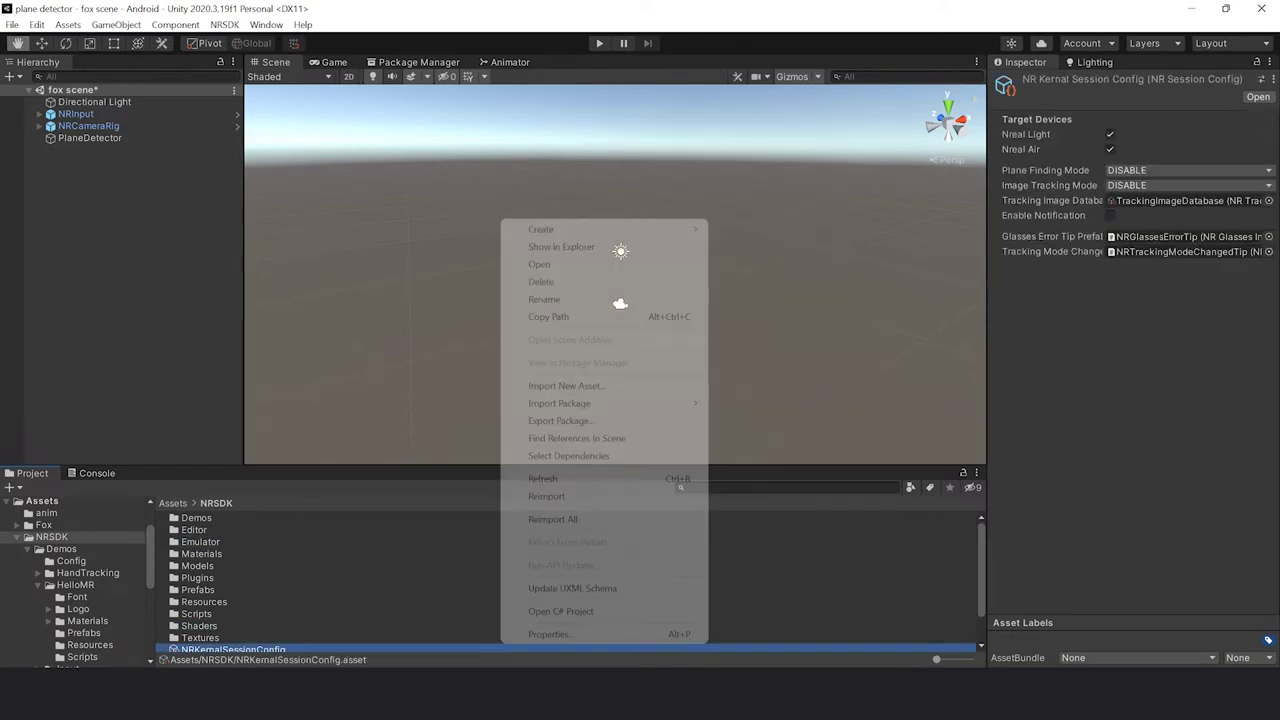
mouse_move(603, 229)
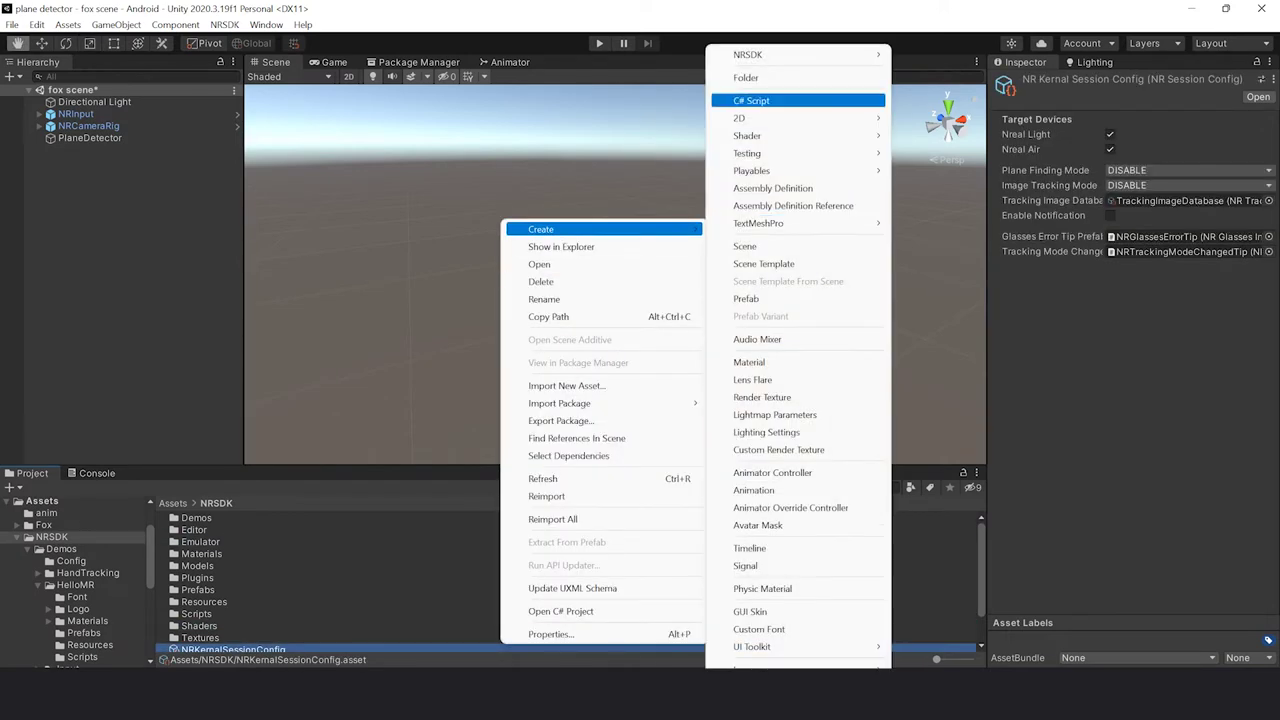
mouse_move(790, 54)
left_click(944, 54)
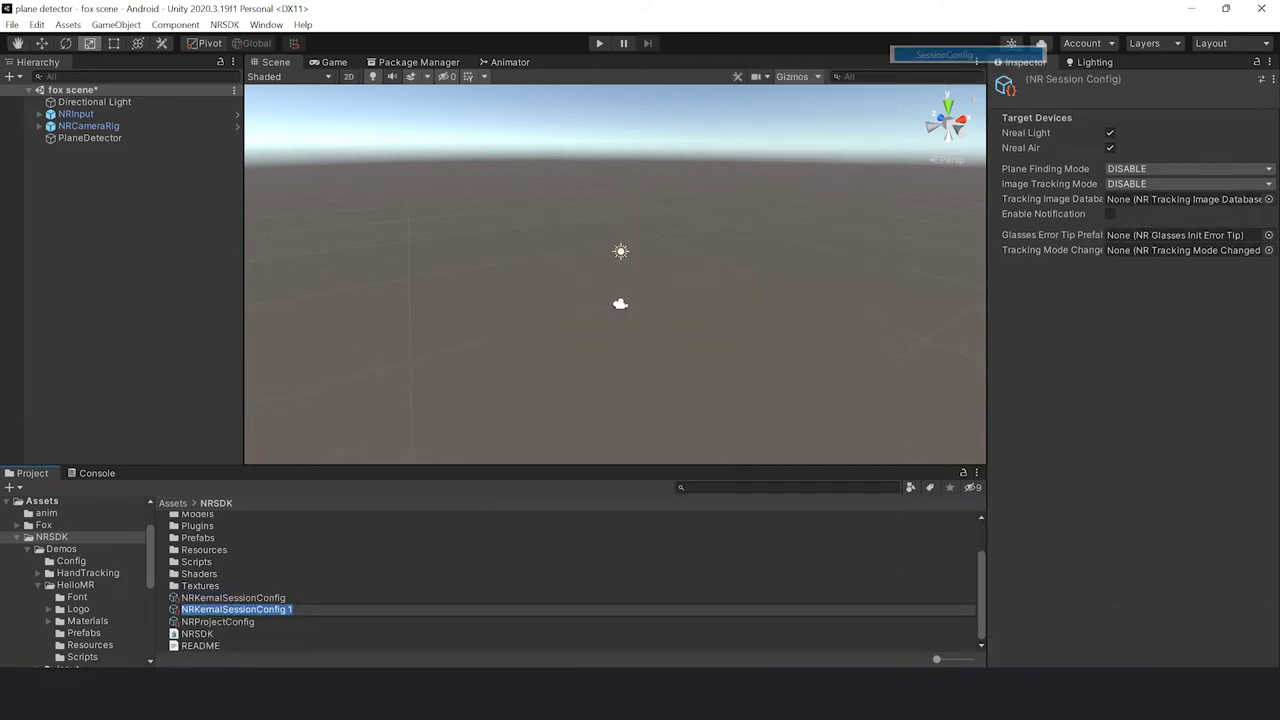
key("BackSpace")
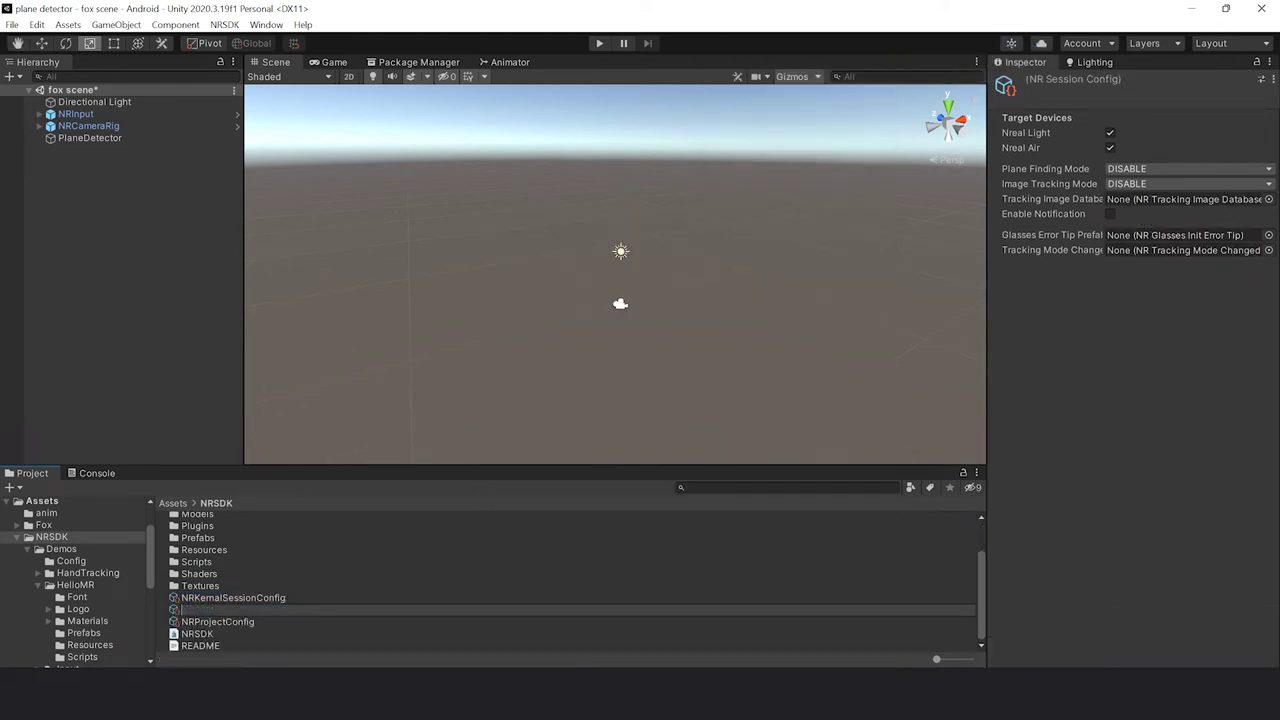
type("NR plane config")
key("Return")
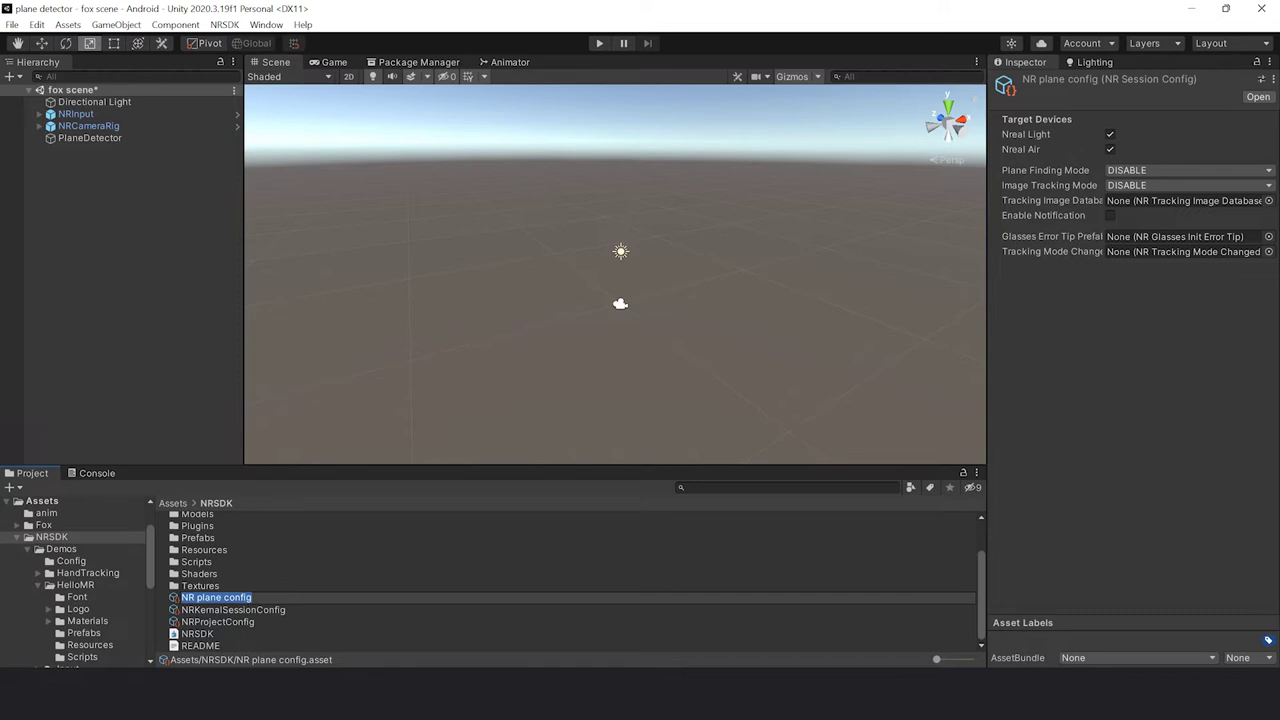
- Set the NR plane config's Plane Finding Mode to BOTH and assign the config as NRCameraRig's Session Config
left_click(1188, 170)
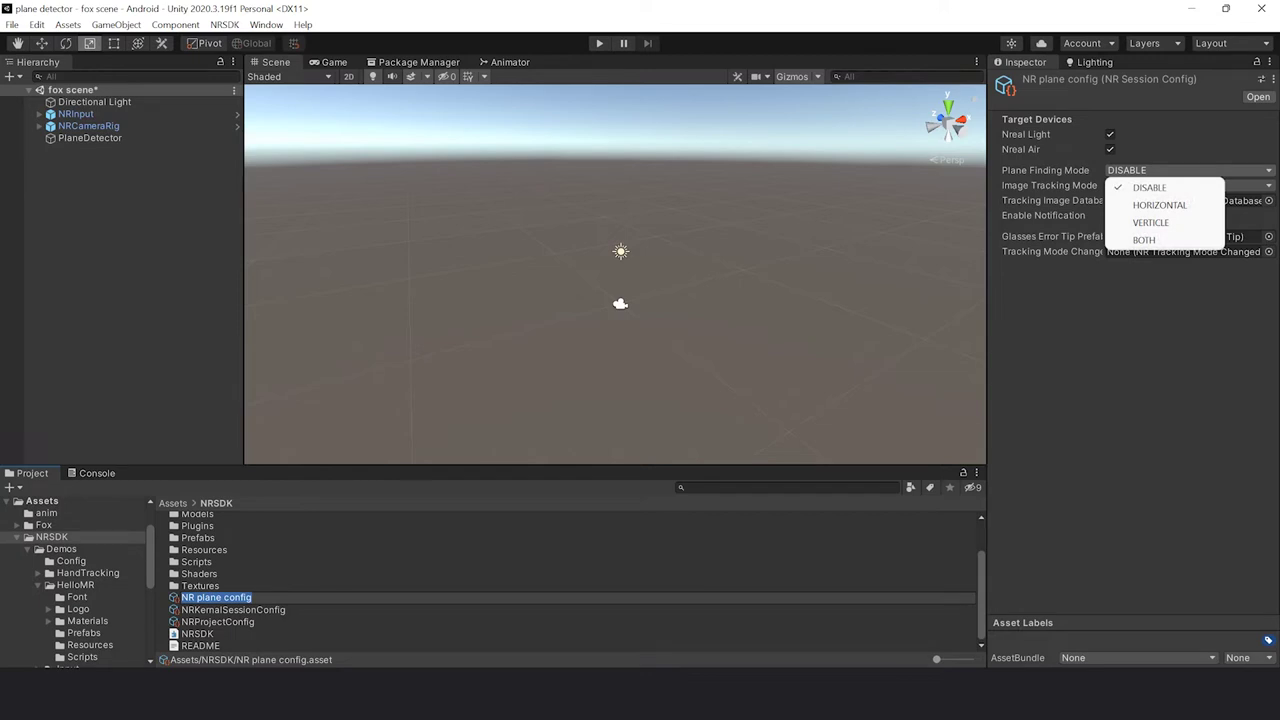
left_click(1164, 240)
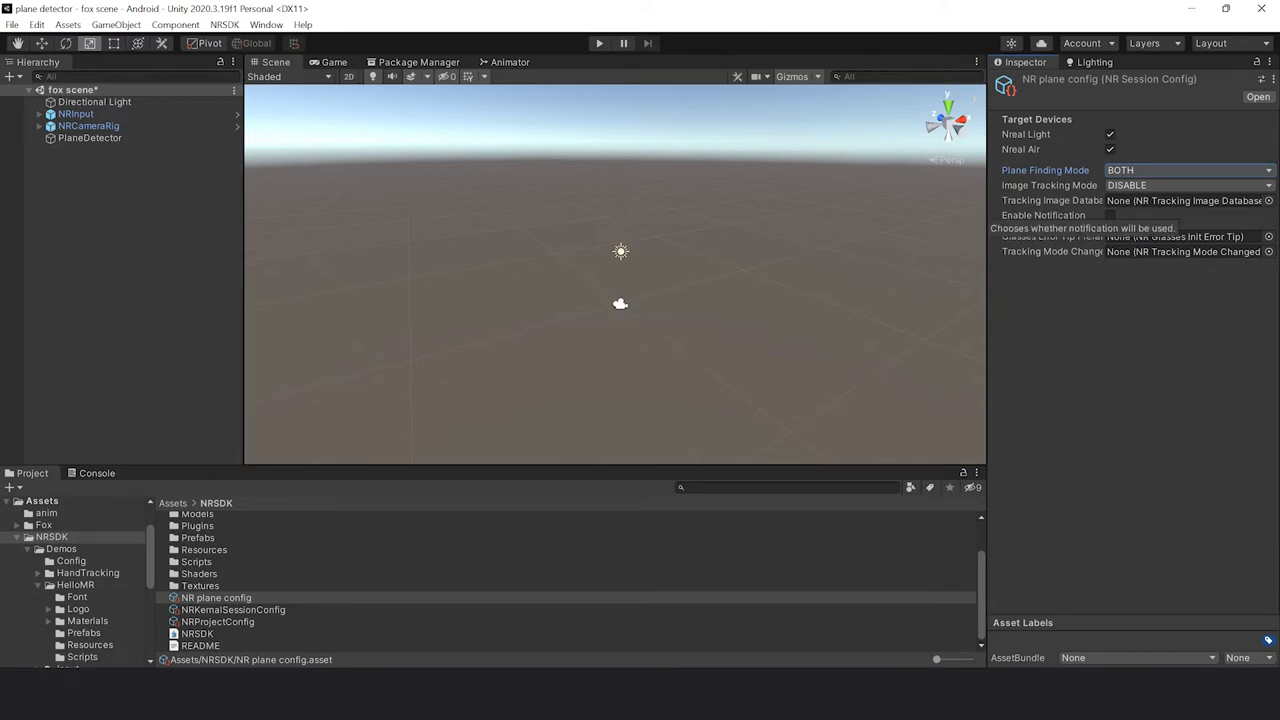
left_click(88, 126)
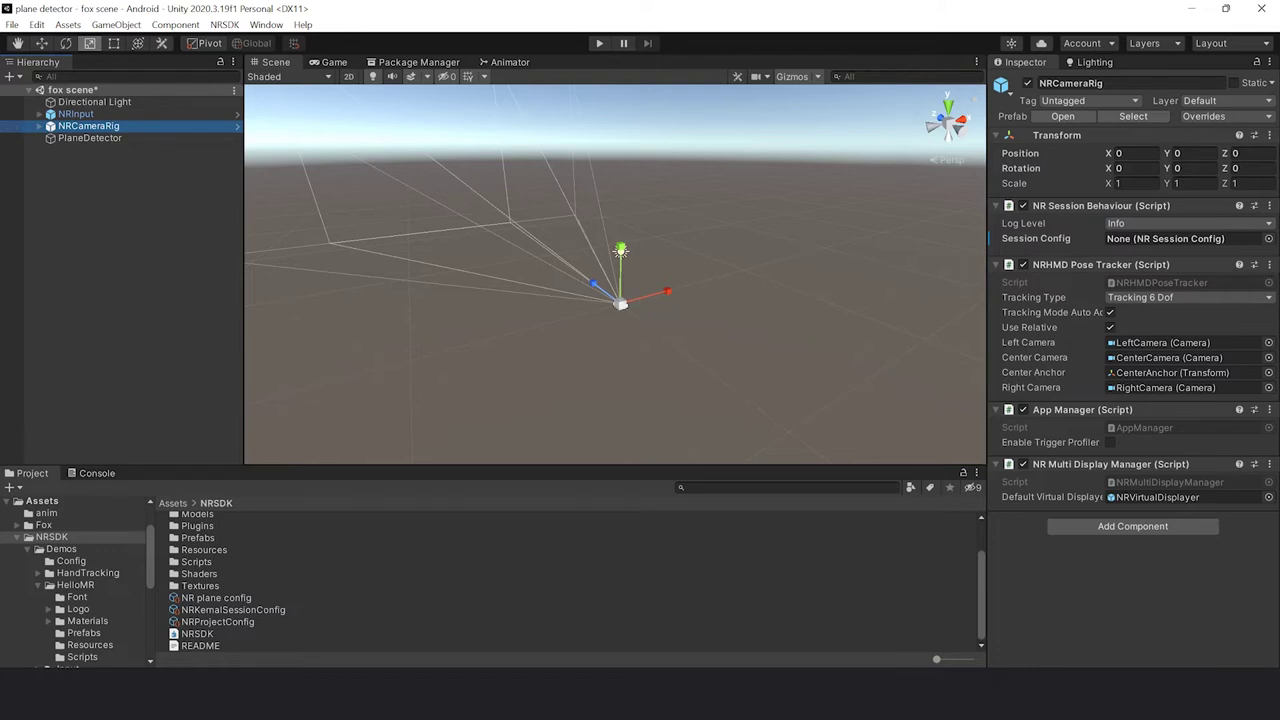
left_click_drag(216, 597, 1185, 239)
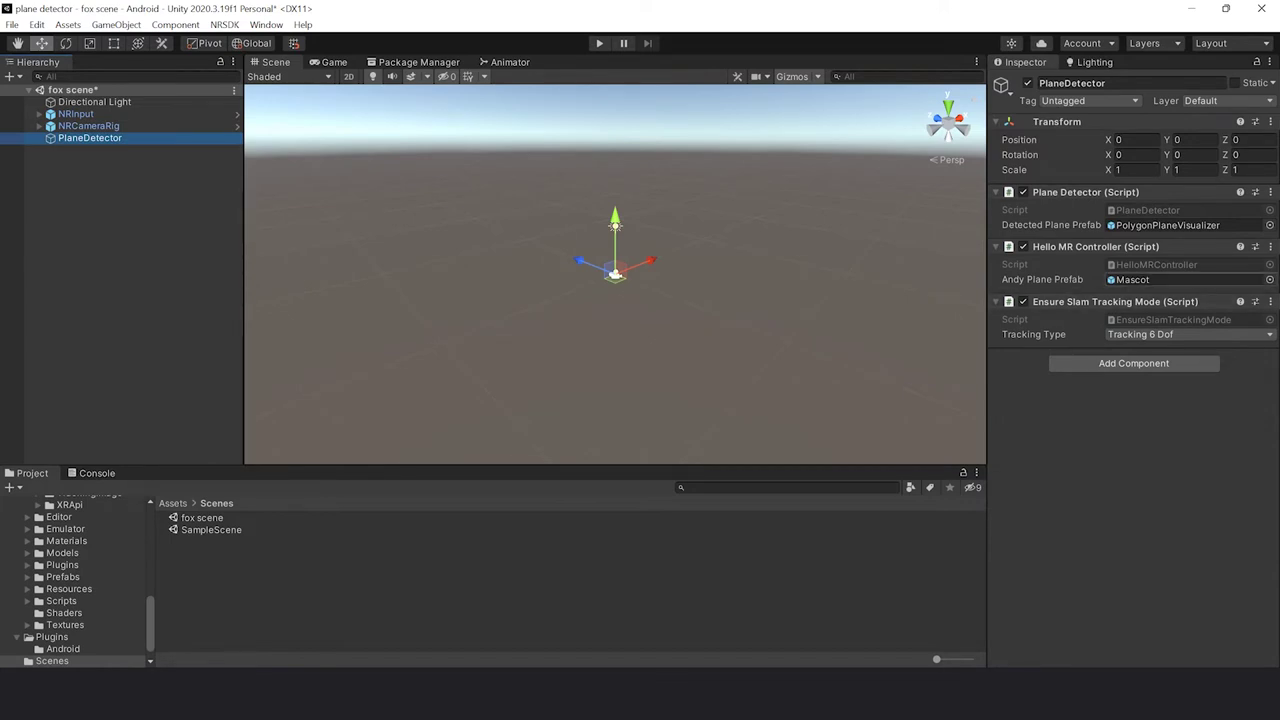
- Open the Mascot prefab assigned as PlaneDetector's Andy Plane Prefab and examine its model from several sides
double_click(1133, 279)
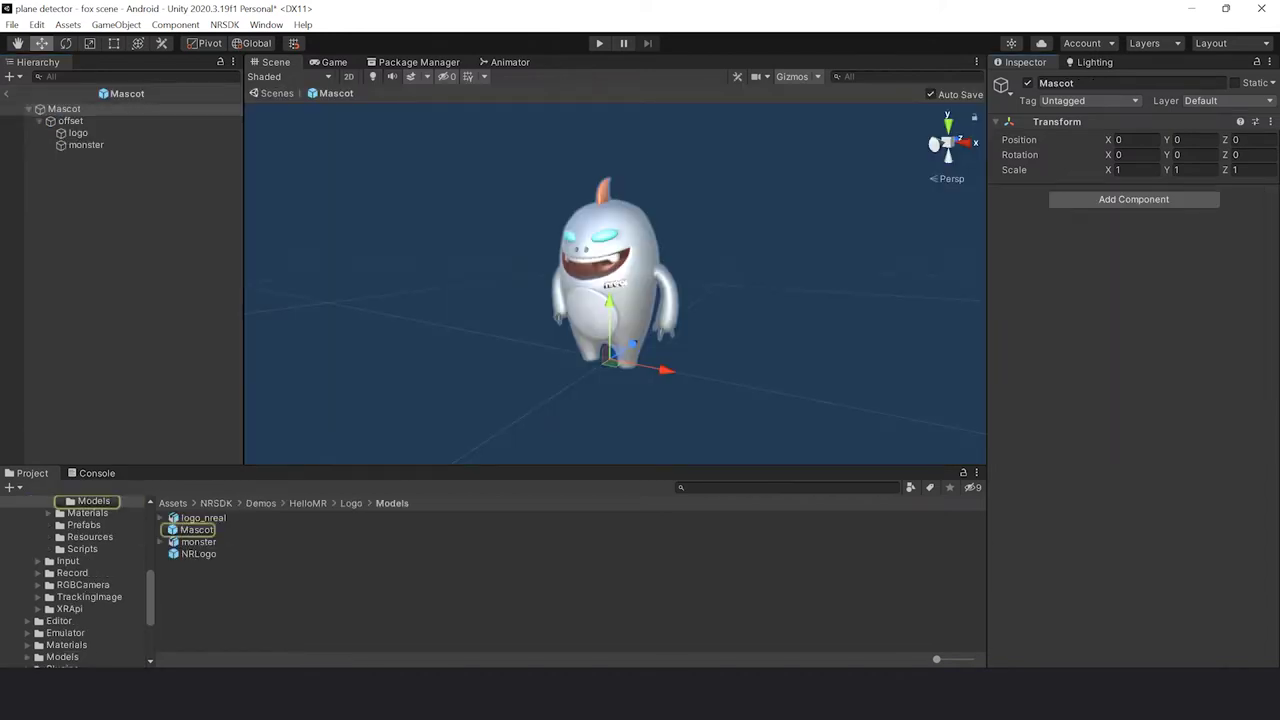
left_click_drag(615, 300, 695, 395, "alt")
scroll(615, 283, "up", 2)
middle_click_drag(615, 300, 623, 320, "alt")
left_click_drag(610, 310, 740, 310, "alt")
middle_click_drag(620, 310, 745, 268, "alt")
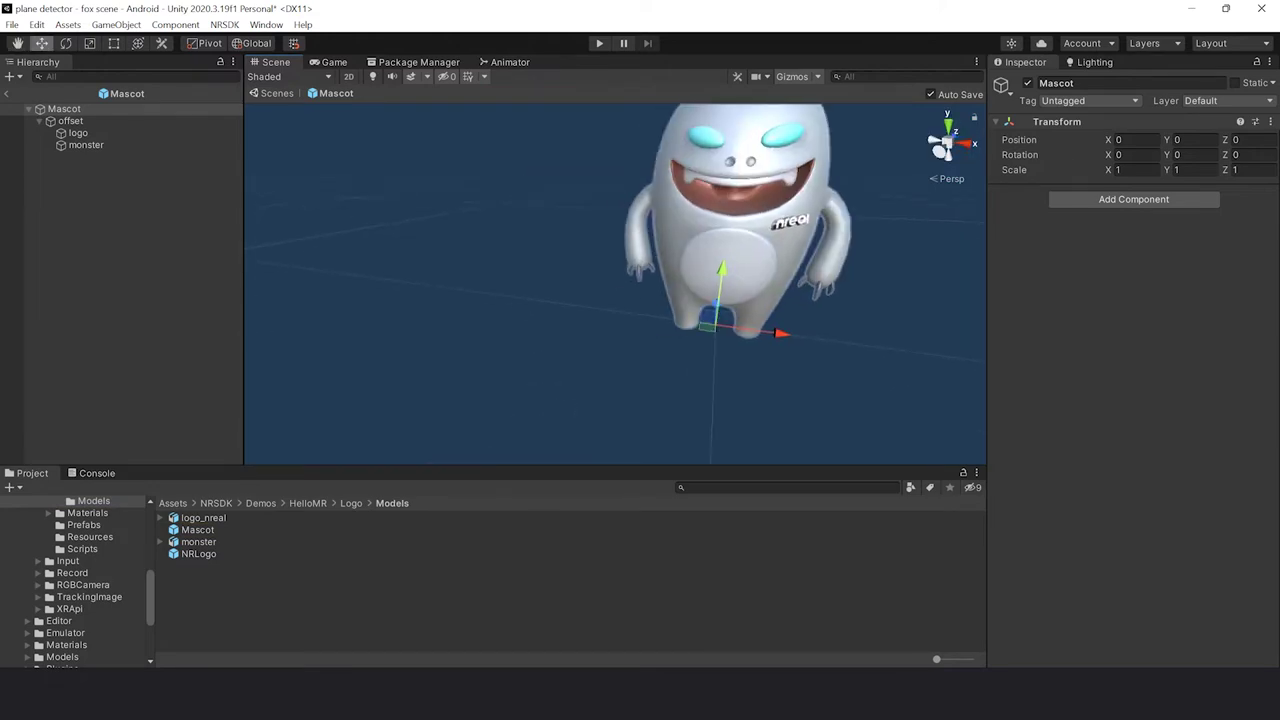
left_click_drag(708, 318, 500, 260, "alt")
middle_click_drag(700, 300, 560, 255, "alt")
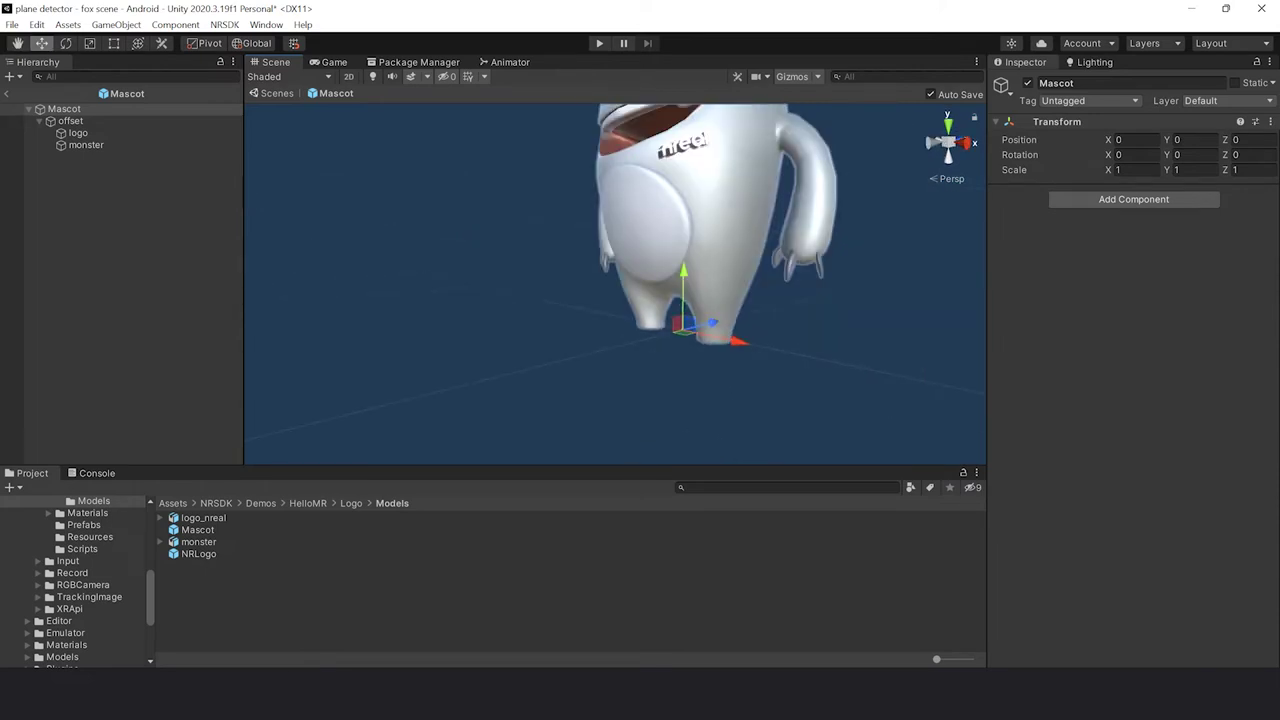
left_click_drag(700, 300, 620, 300, "alt")
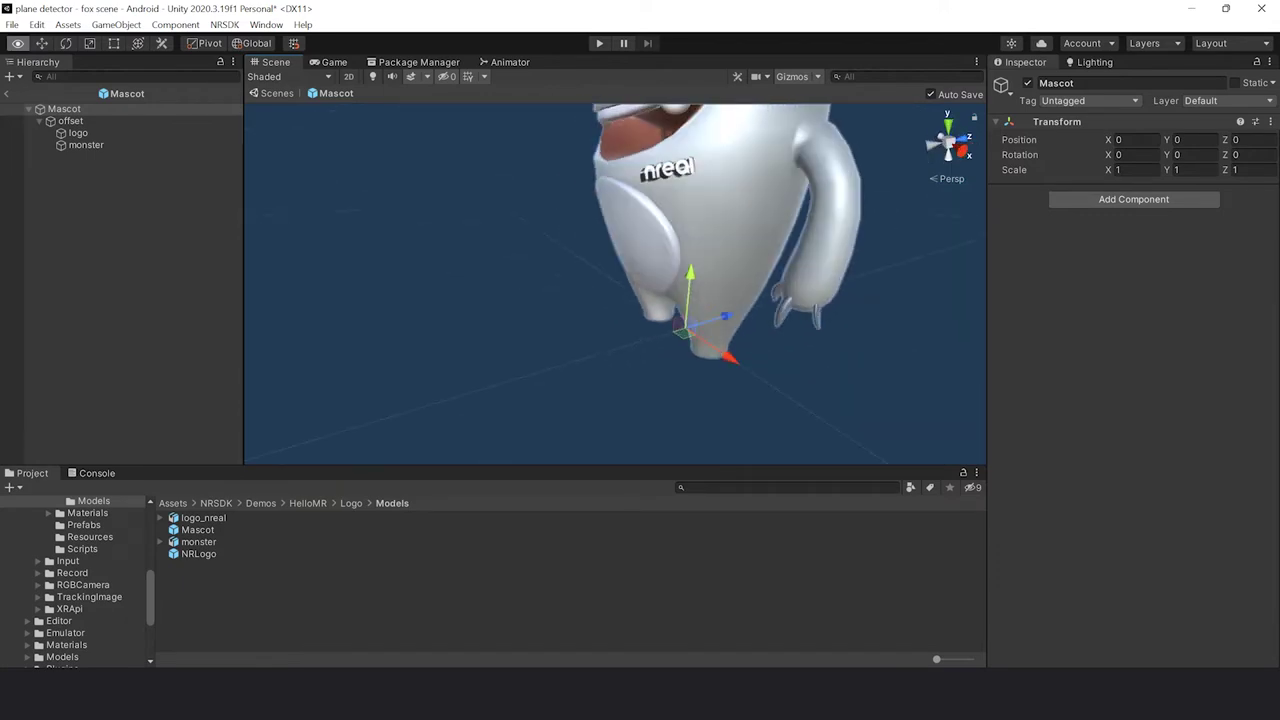
- Find the Fox prefab in Assets/Fox/Prefabs and add it to the fox scene as a root object
left_click(172, 503)
double_click(189, 517)
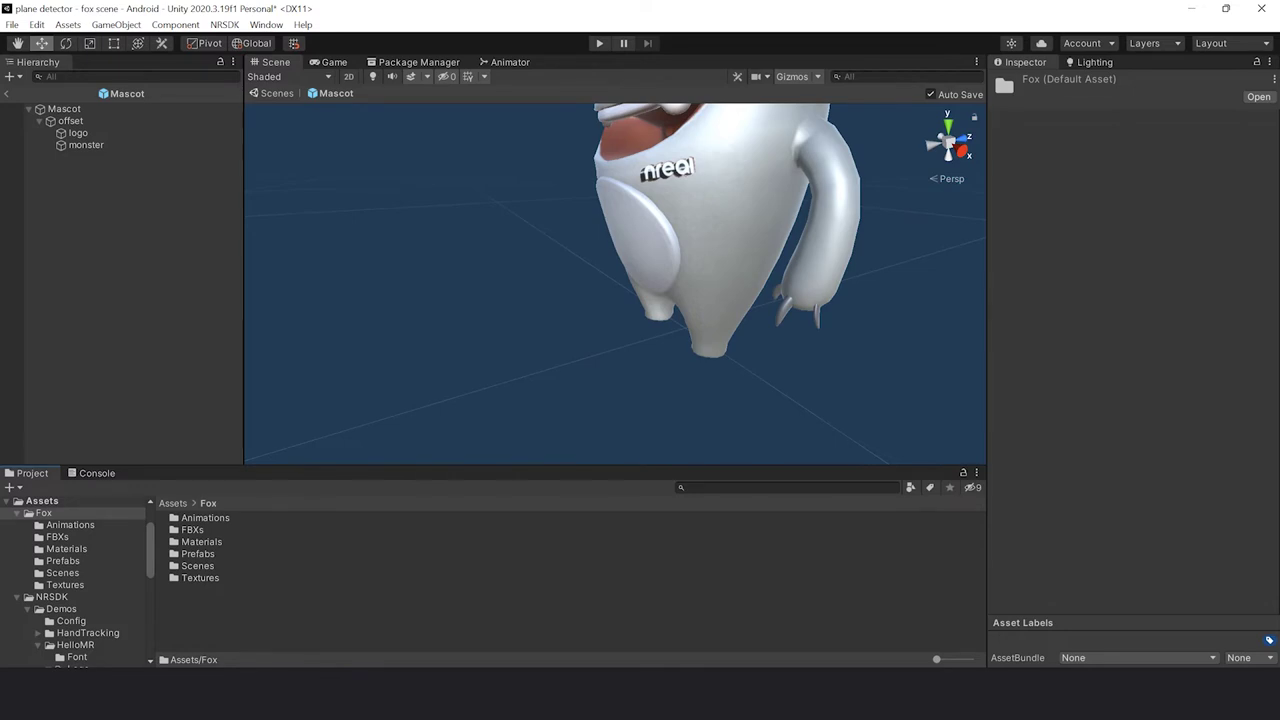
double_click(197, 553)
left_click(189, 517)
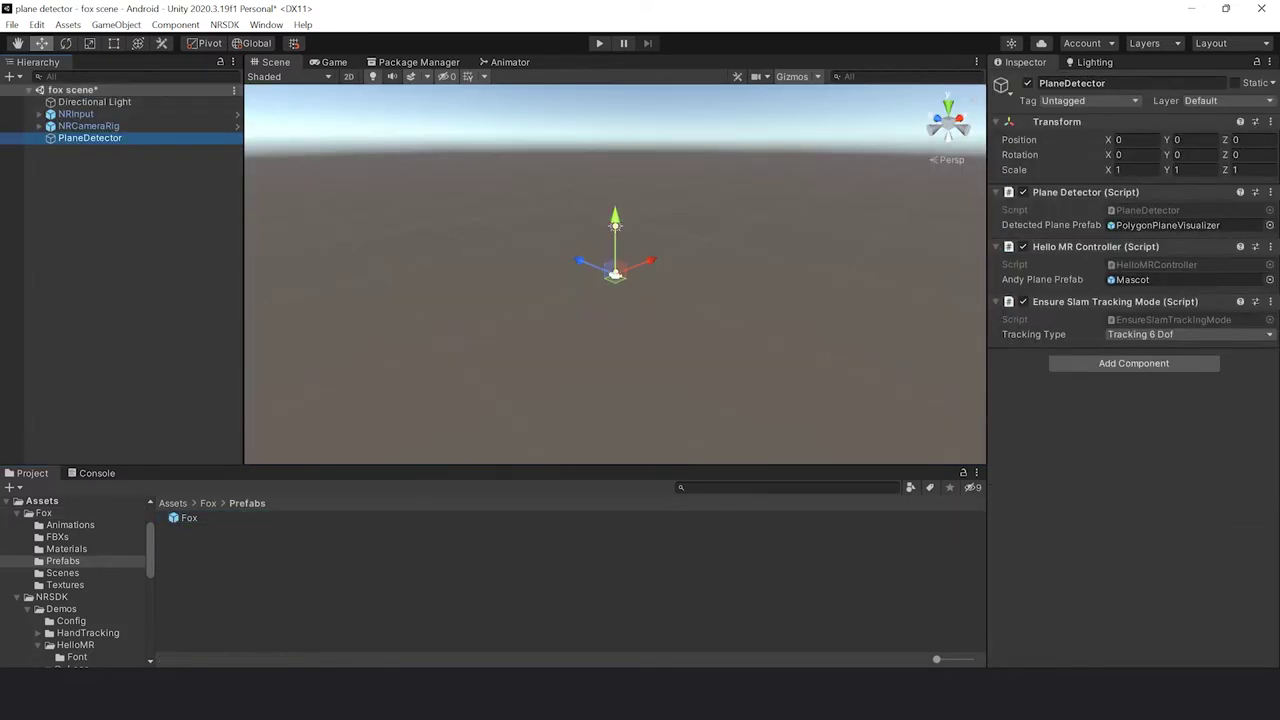
middle_click_drag(681, 390, 664, 330)
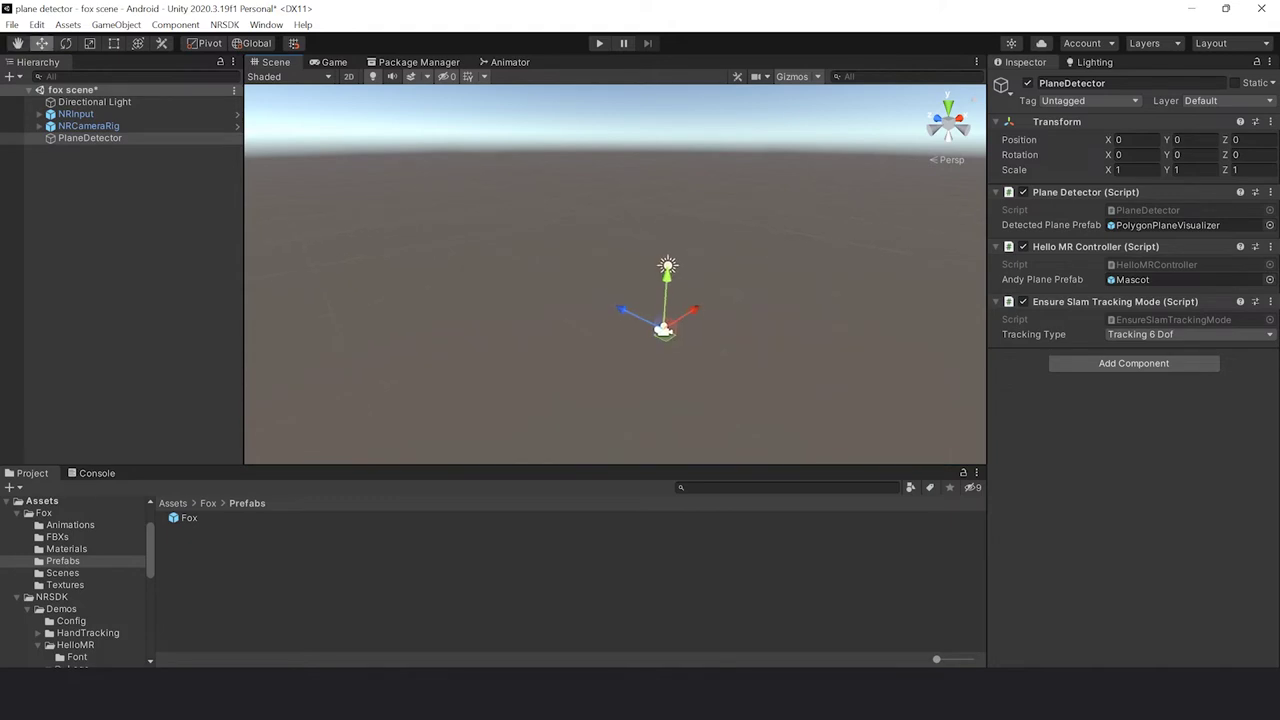
left_click_drag(188, 518, 85, 160)
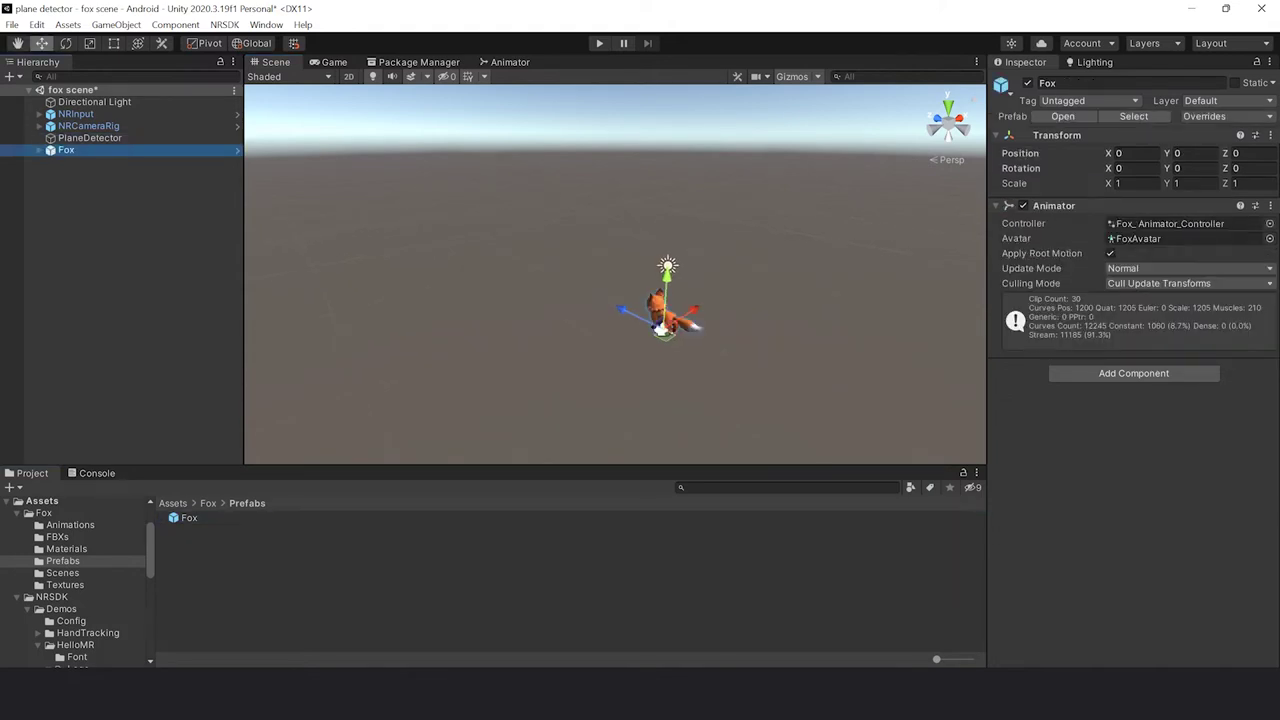
- Examine the fox model in the scene from several sides and play-test the scene briefly
right_click_drag(664, 320, 860, 330, "alt")
middle_click_drag(737, 417, 440, 270)
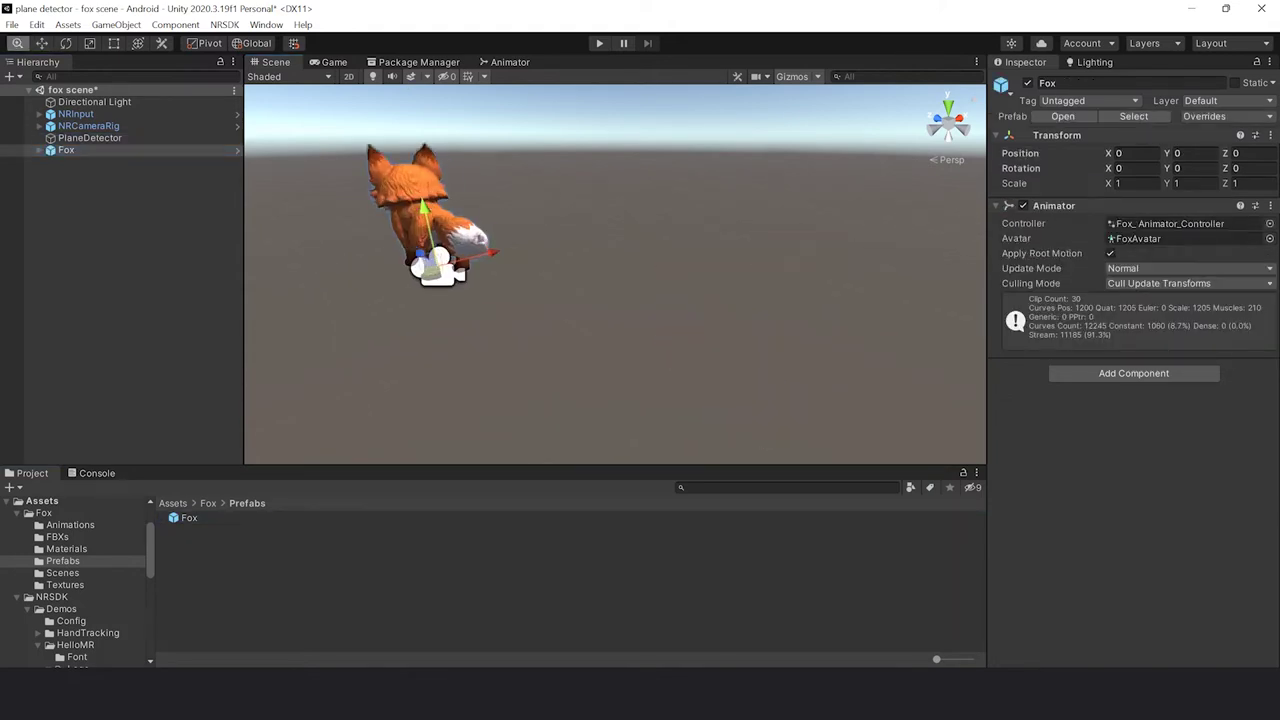
right_click_drag(440, 270, 480, 305)
left_click_drag(600, 280, 660, 245, "alt")
right_click_drag(660, 245, 760, 260, "alt")
left_click_drag(760, 260, 570, 280, "alt")
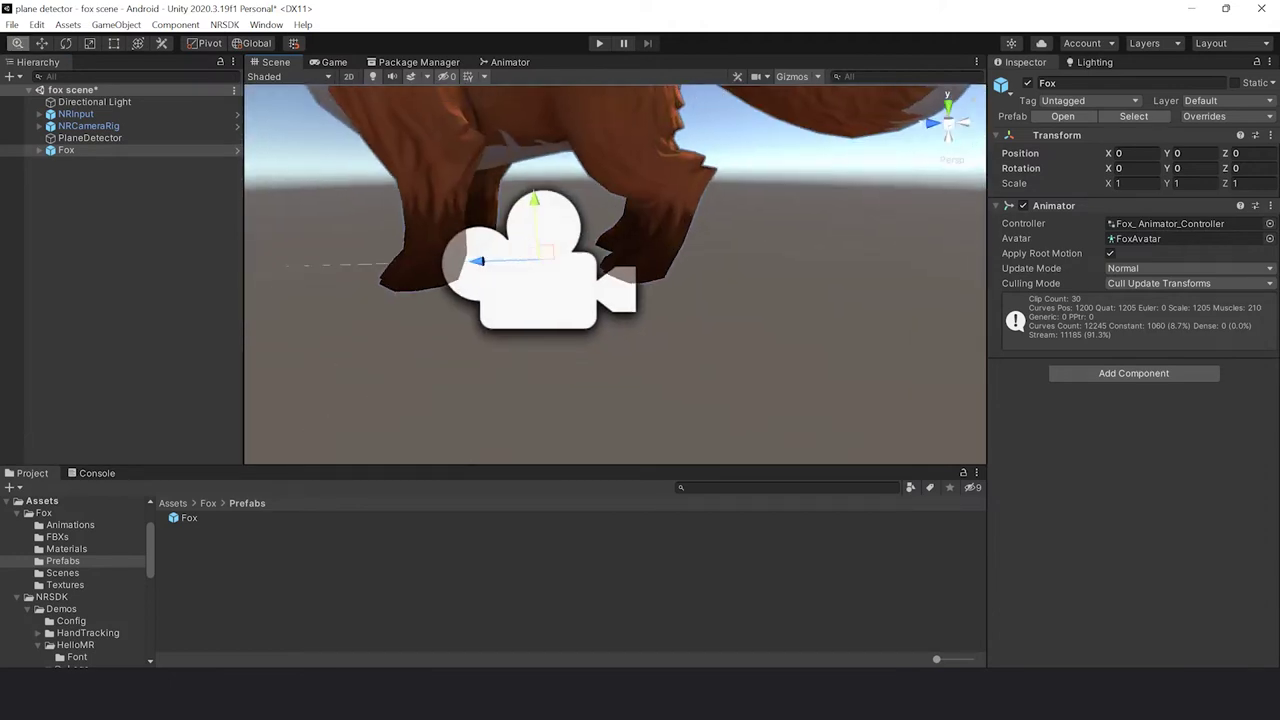
scroll(570, 280, "up", 3)
scroll(422, 263, "up", 3)
right_click_drag(600, 280, 480, 280, "alt")
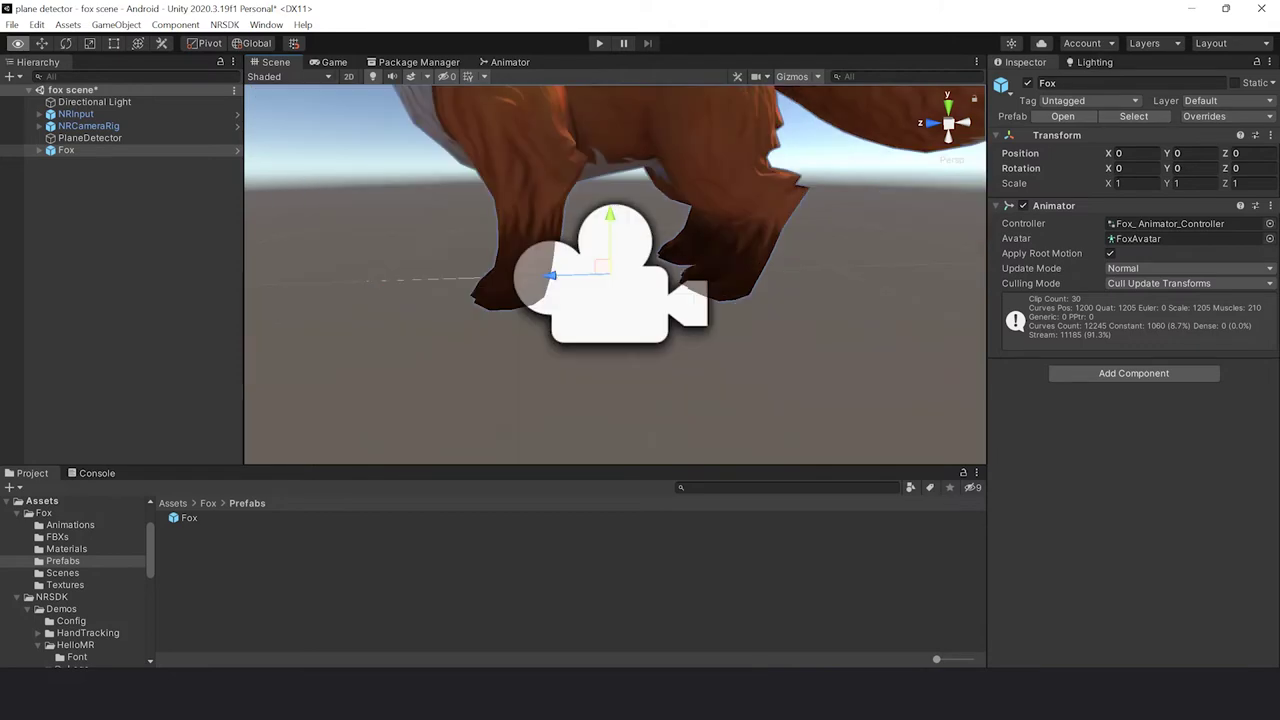
left_click_drag(480, 280, 610, 305, "alt")
right_click_drag(610, 305, 500, 295, "alt")
right_click_drag(700, 370, 640, 360, "alt")
scroll(615, 274, "up", 2)
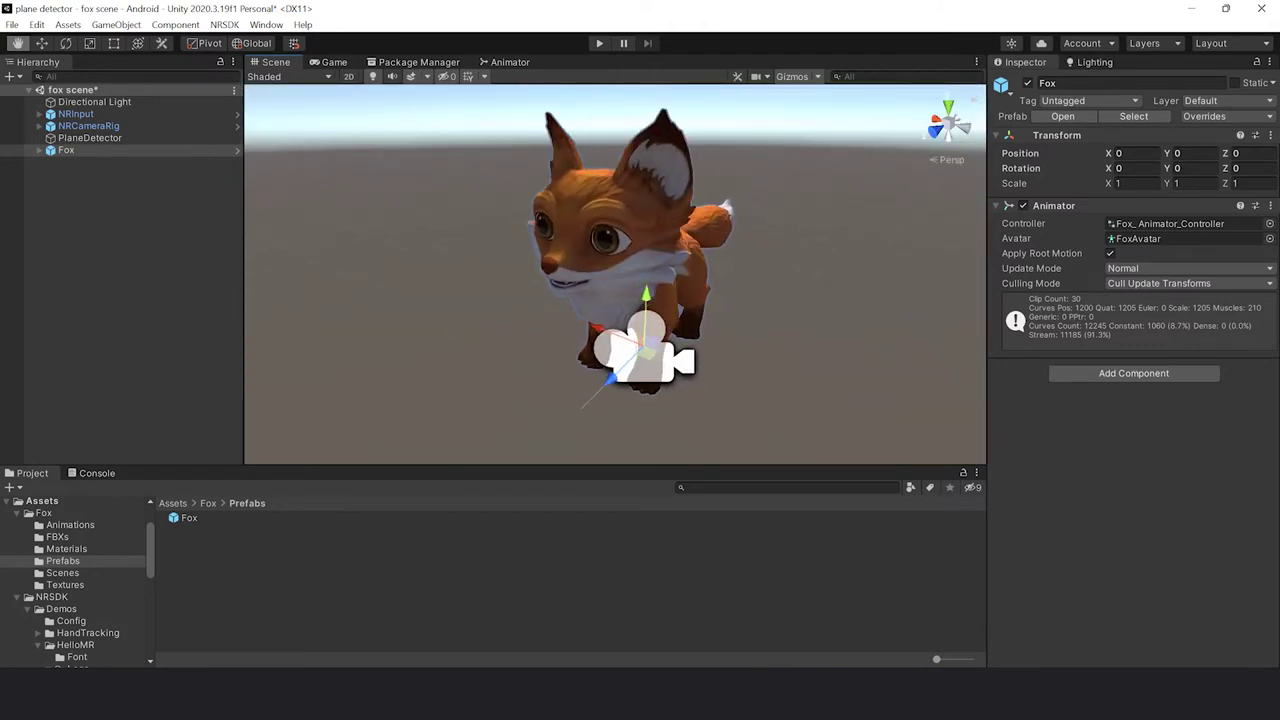
middle_click_drag(648, 350, 543, 291)
scroll(543, 291, "down", 5)
left_click_drag(543, 291, 850, 275, "alt")
left_click_drag(613, 85, 606, 85, "alt")
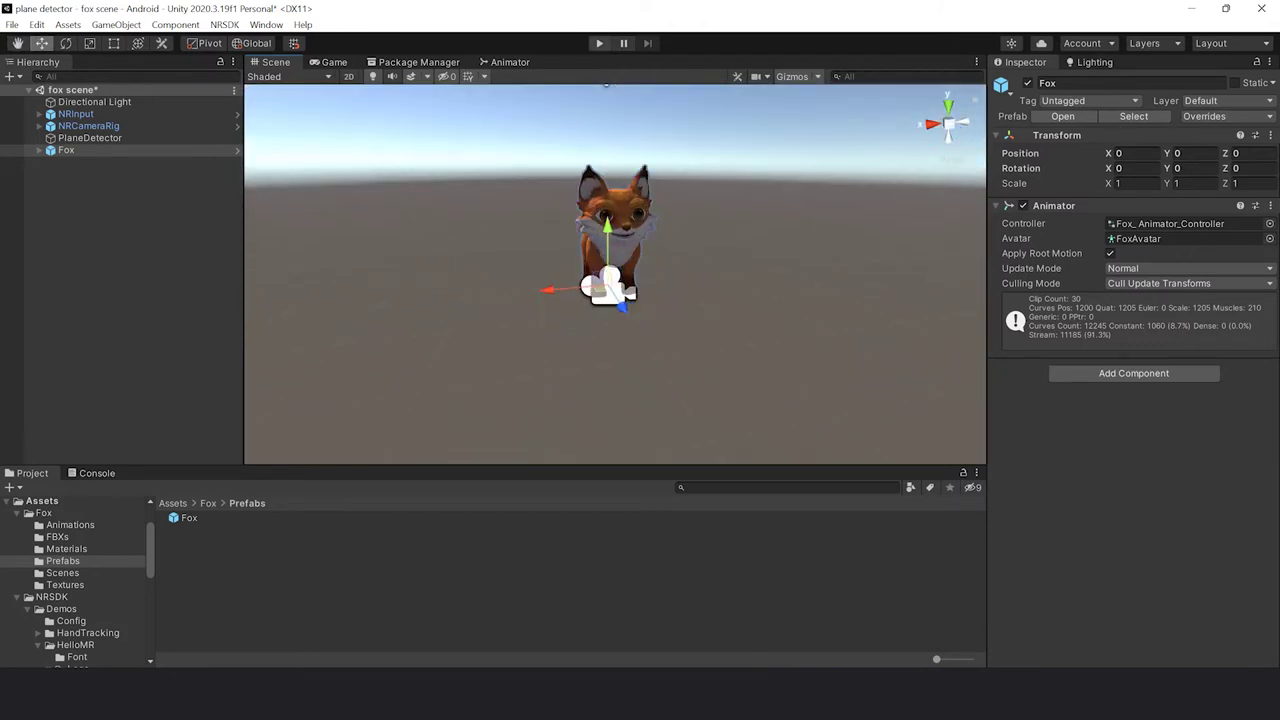
left_click(599, 43)
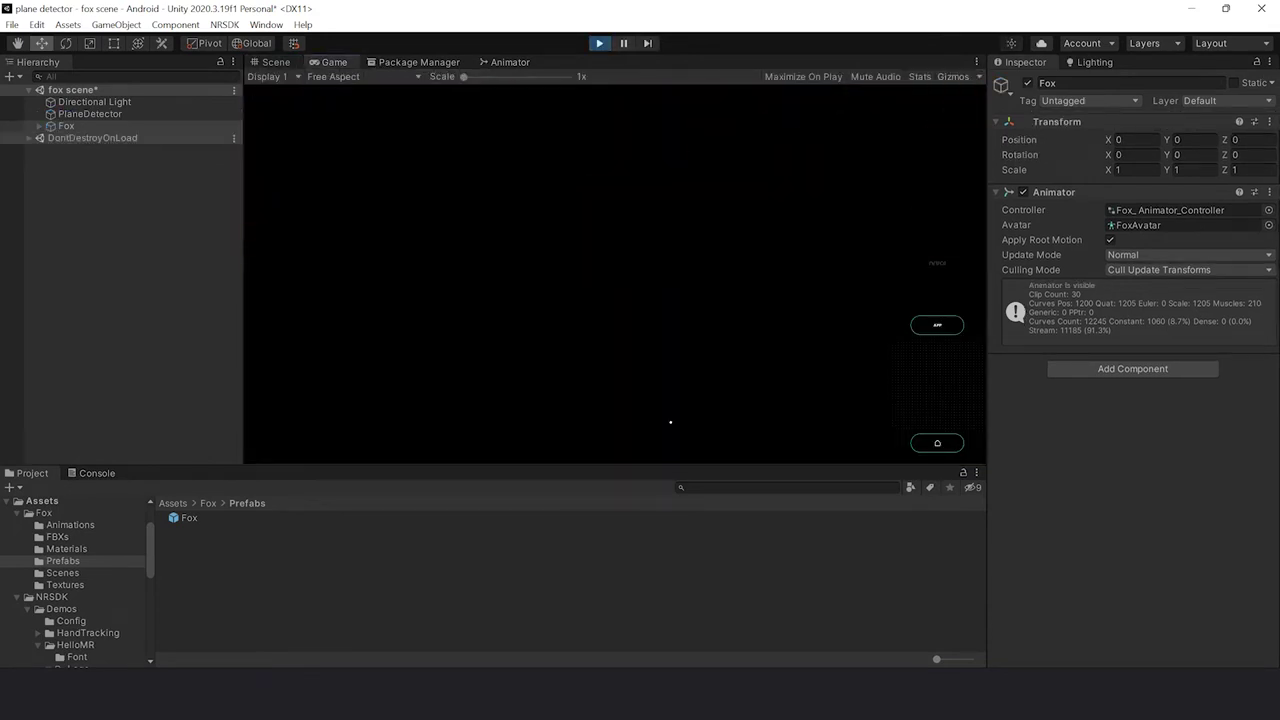
key("ctrl+p")
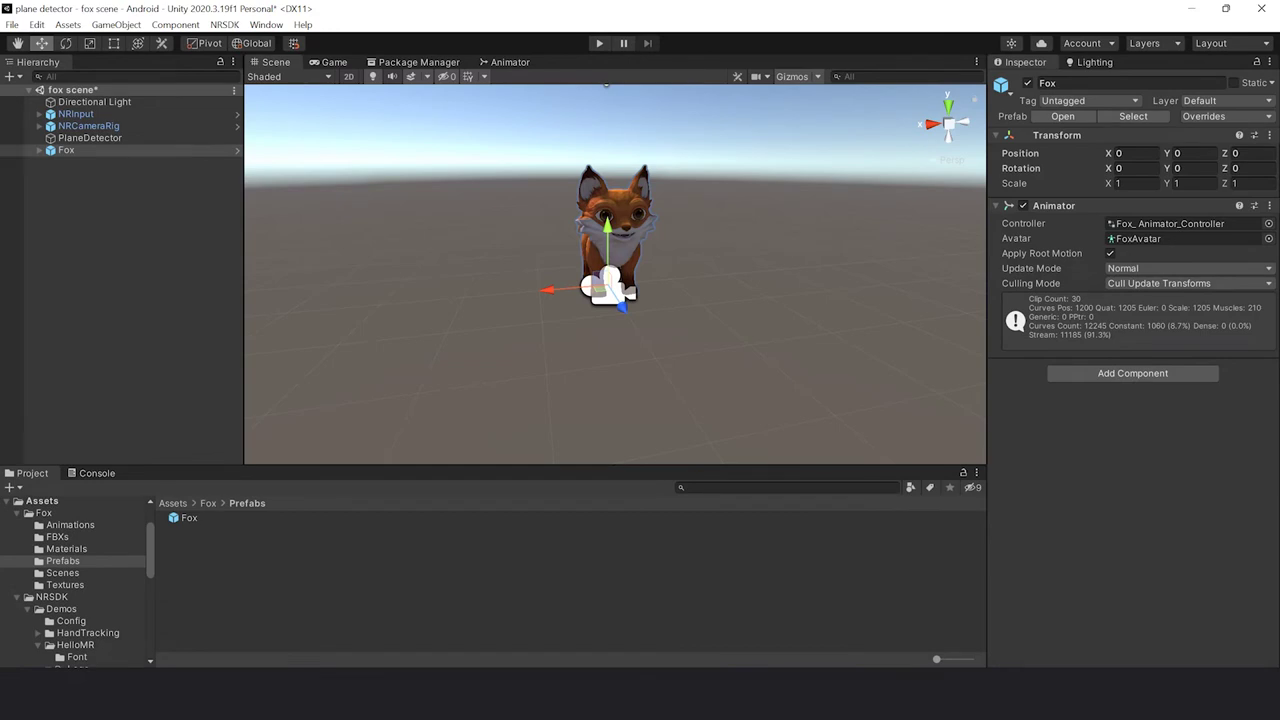
- Scale the Fox uniformly to about 0.347 and move it in front of the camera to Z 1.46
key("r")
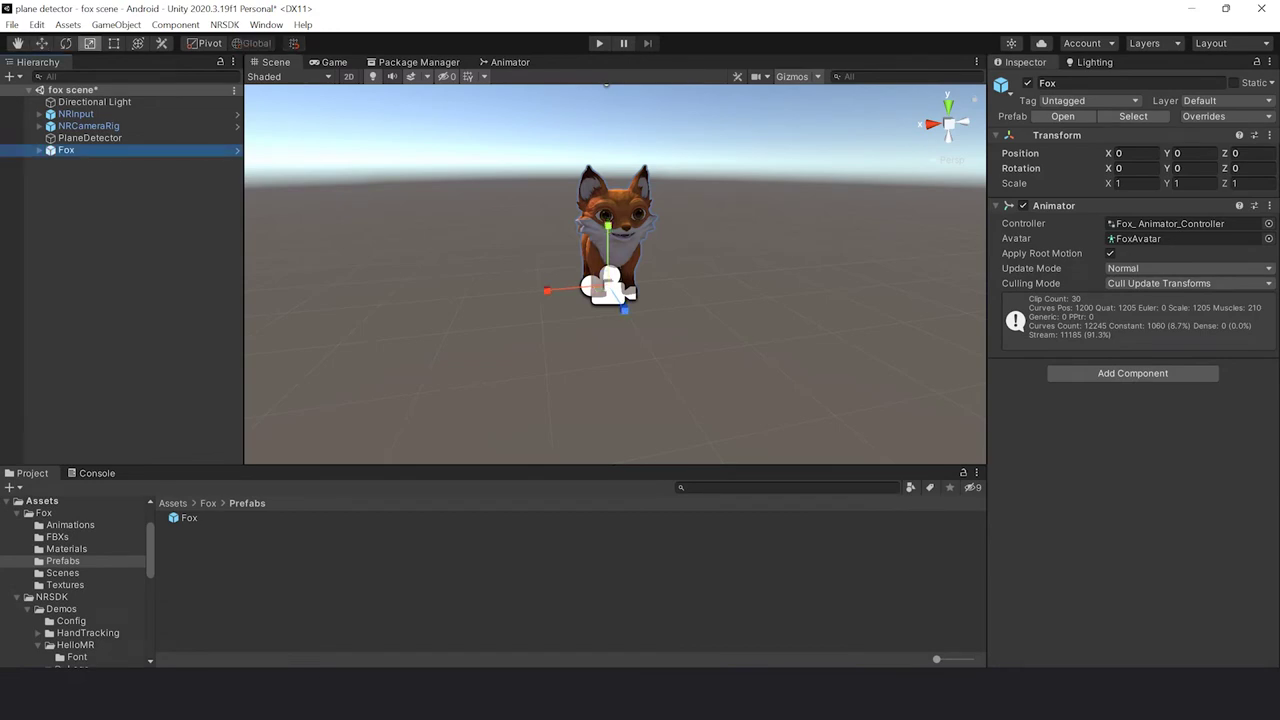
left_click_drag(608, 285, 541, 289)
left_click_drag(541, 289, 890, 365, "alt")
key("w")
left_click_drag(706, 293, 650, 289)
- Play-test the scene to check the rescaled fox in the camera view, and stop playback
key("ctrl+p")
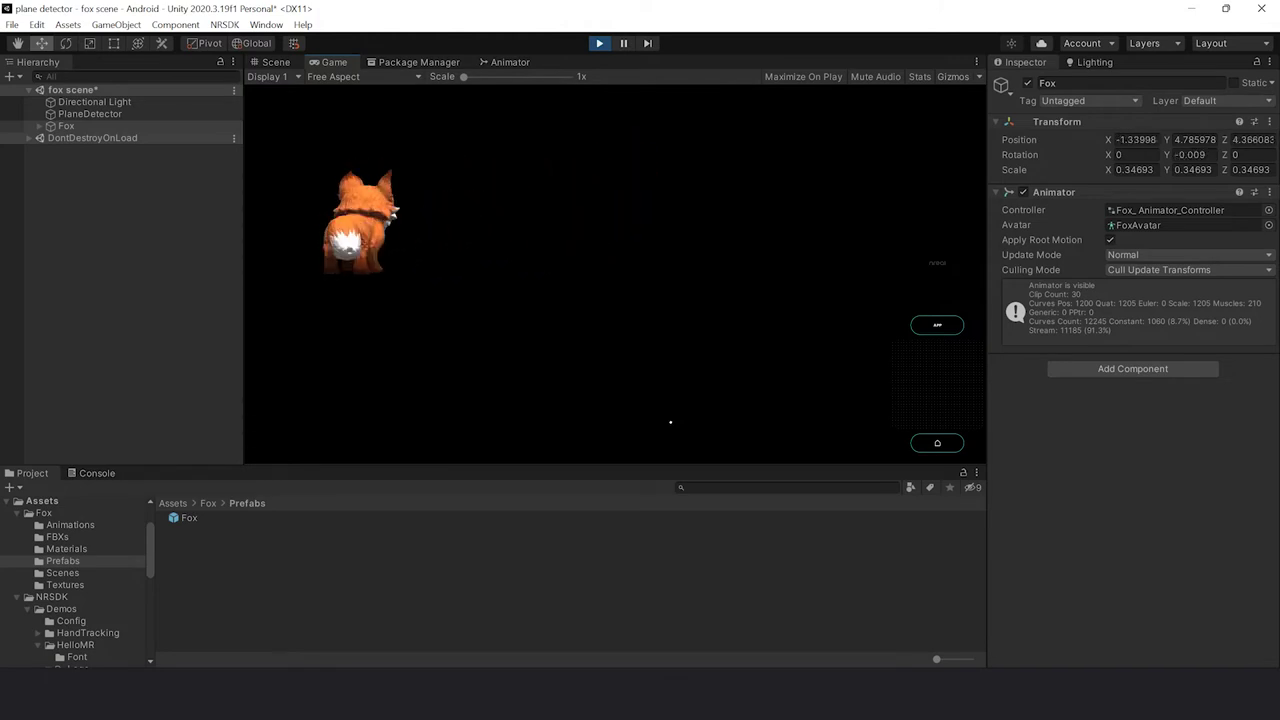
key("ctrl+p")
left_click_drag(615, 274, 560, 265, "alt")
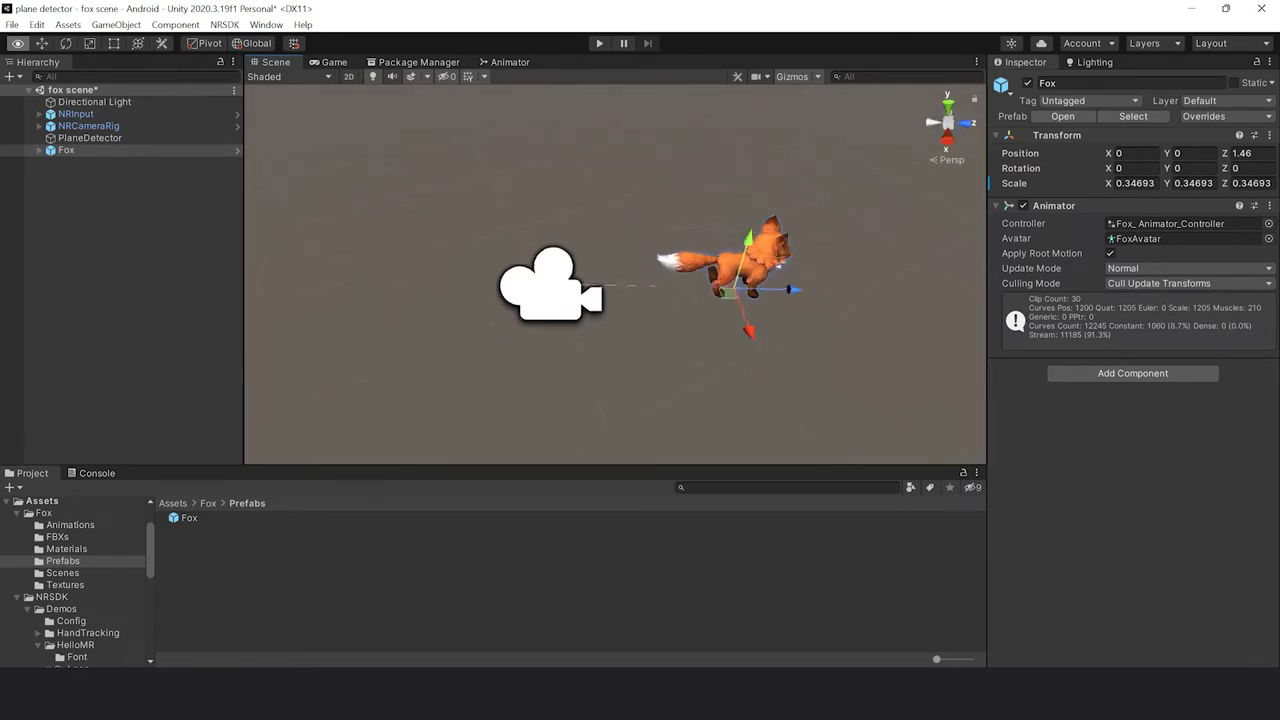
- Unpack the Fox prefab instance completely in the fox scene
right_click(62, 150)
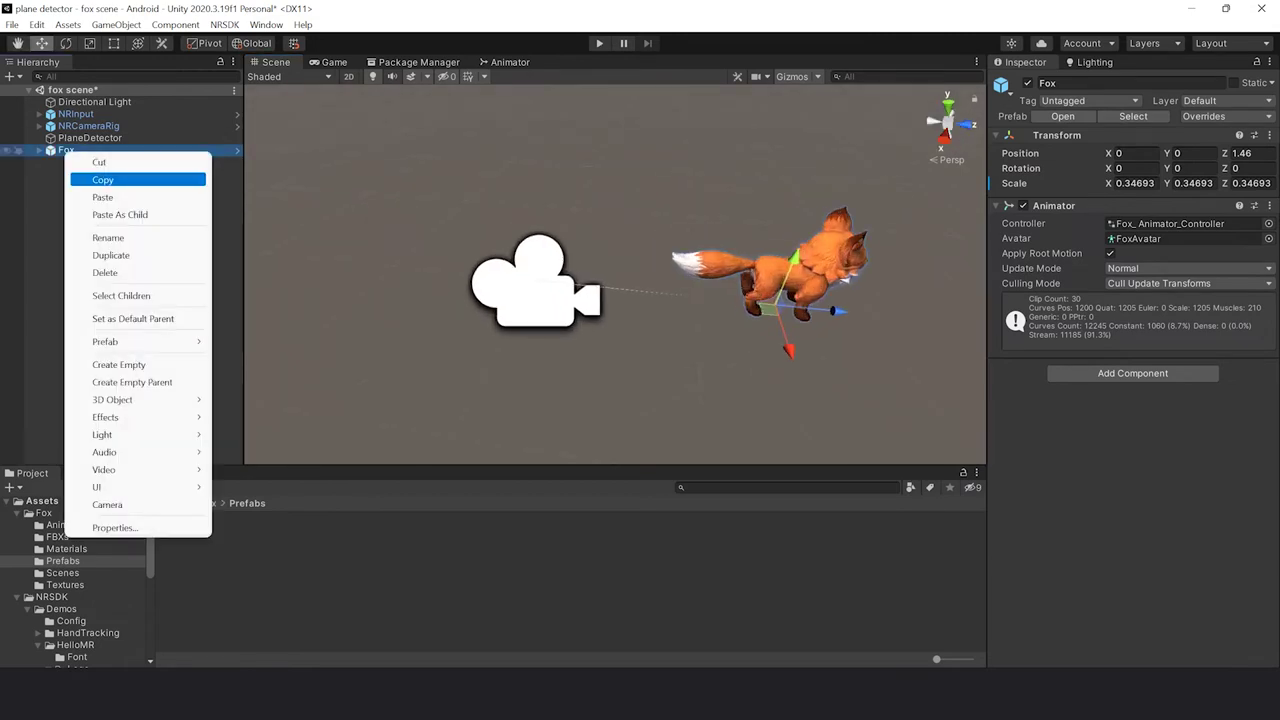
mouse_move(135, 341)
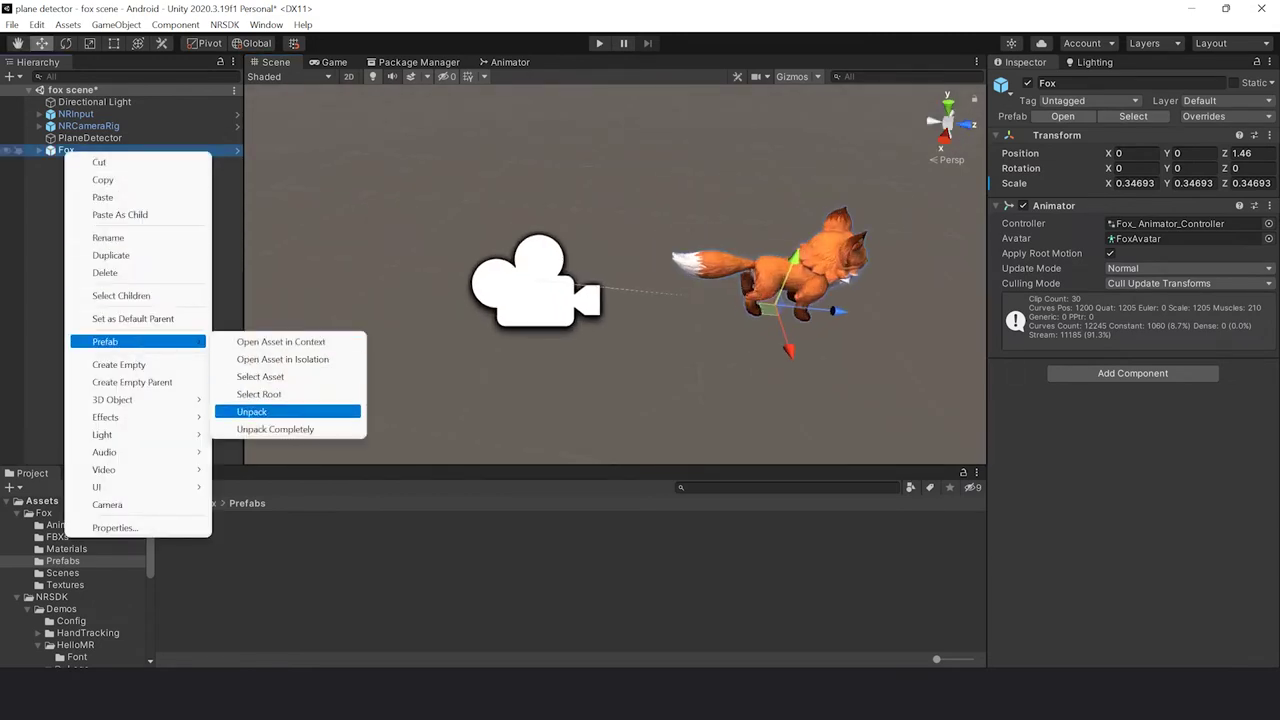
left_click(275, 429)
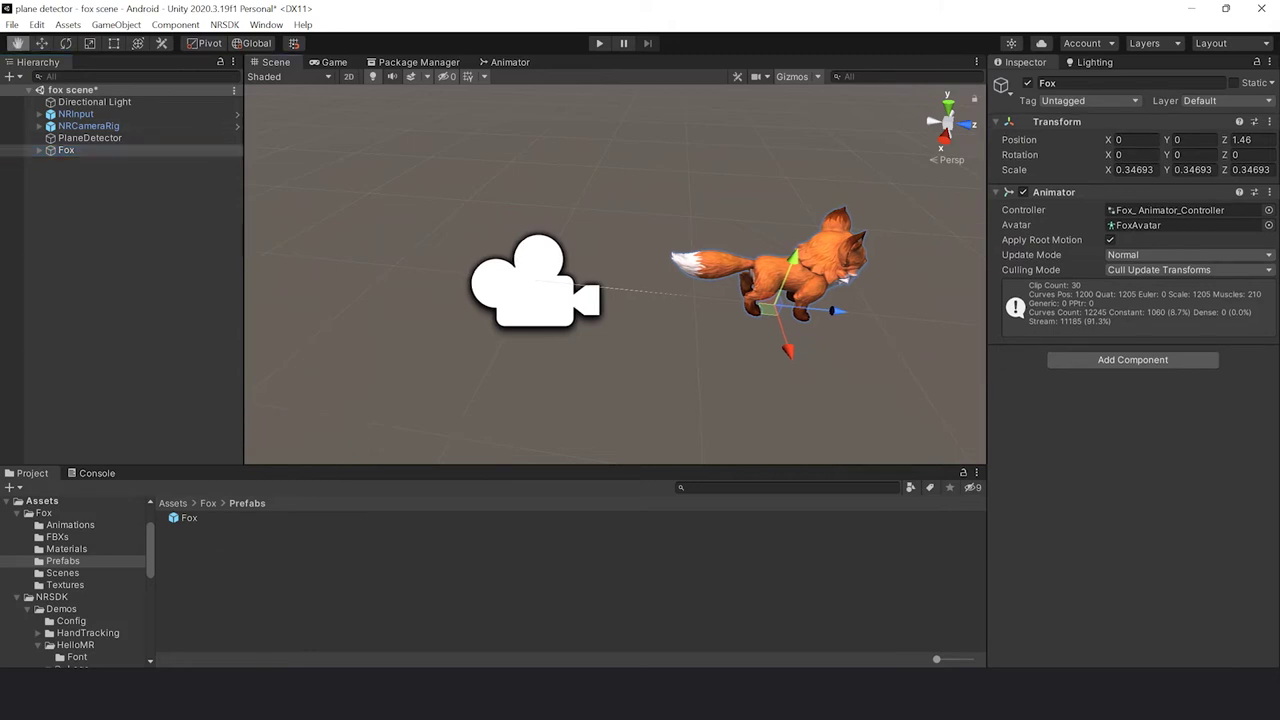
- Move the Fox farther from the camera along Z to about 1.62
scroll(794, 343, "up", 5)
middle_click_drag(794, 343, 723, 343)
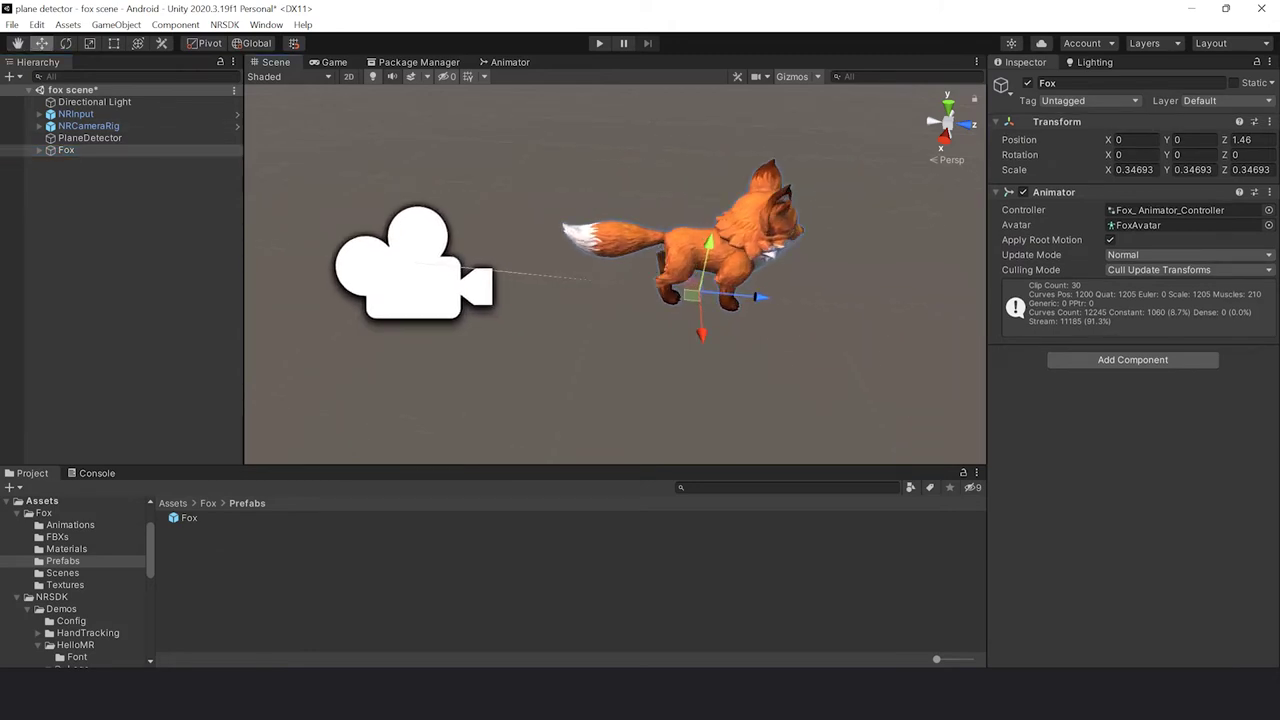
left_click_drag(758, 297, 798, 300)
- Turn the Fox around to face the camera, setting its Y rotation to exactly -180
key("r")
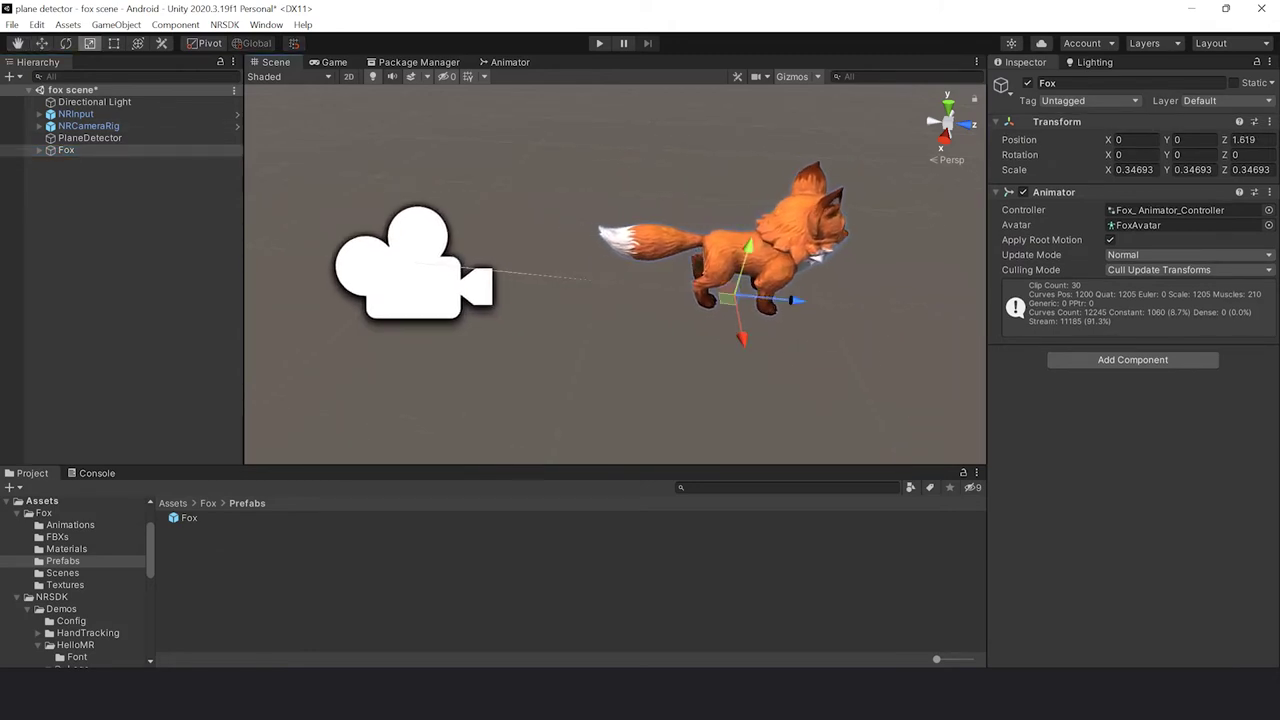
key("e")
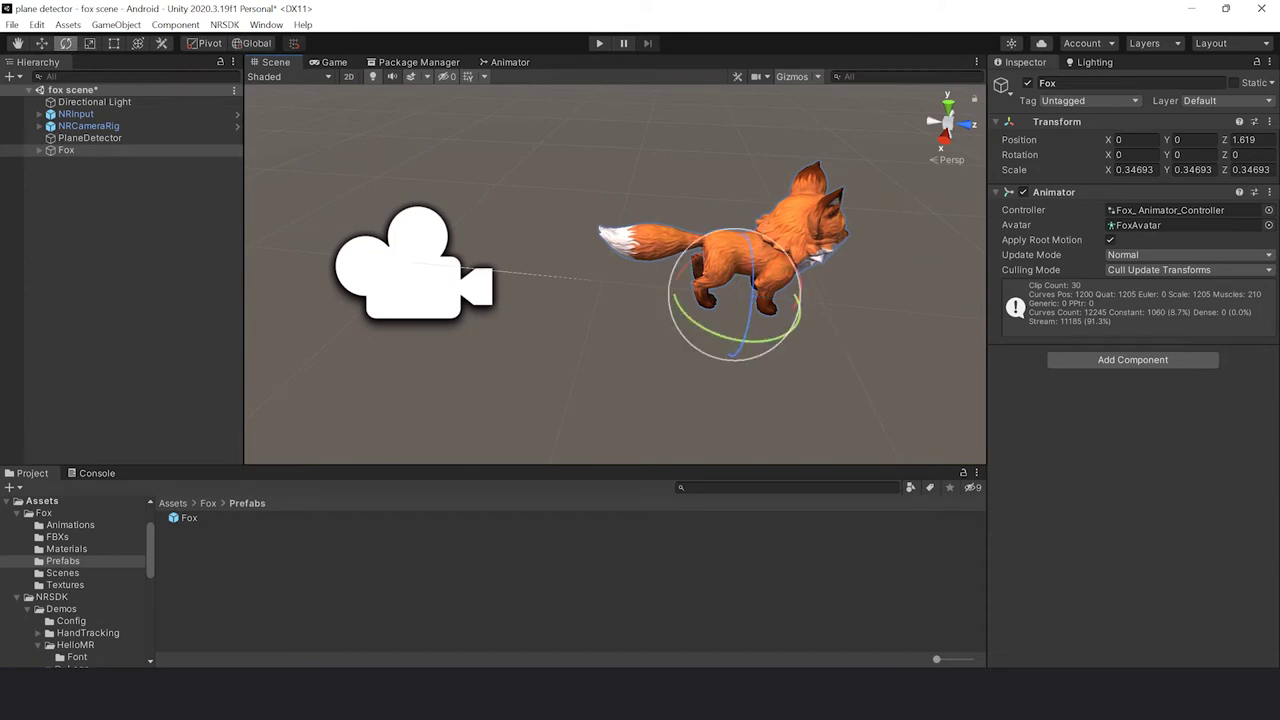
left_click_drag(717, 334, 1085, 447)
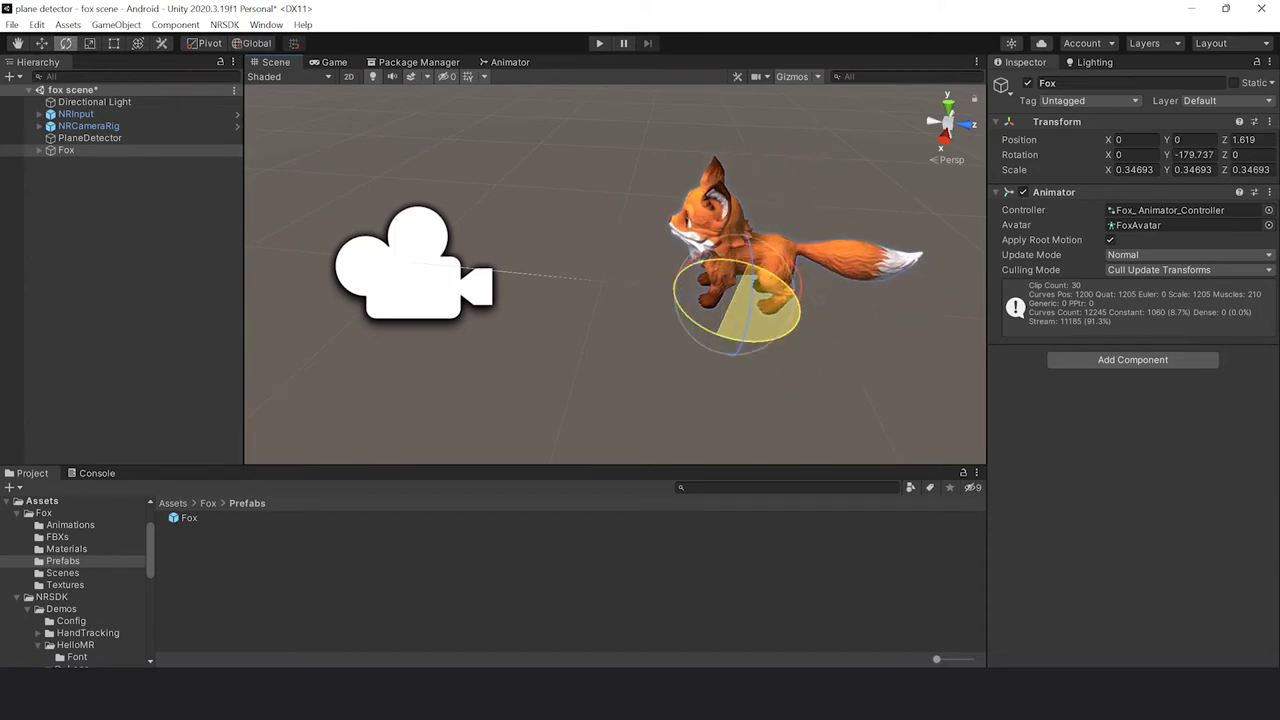
left_click_drag(645, 333, 642, 333)
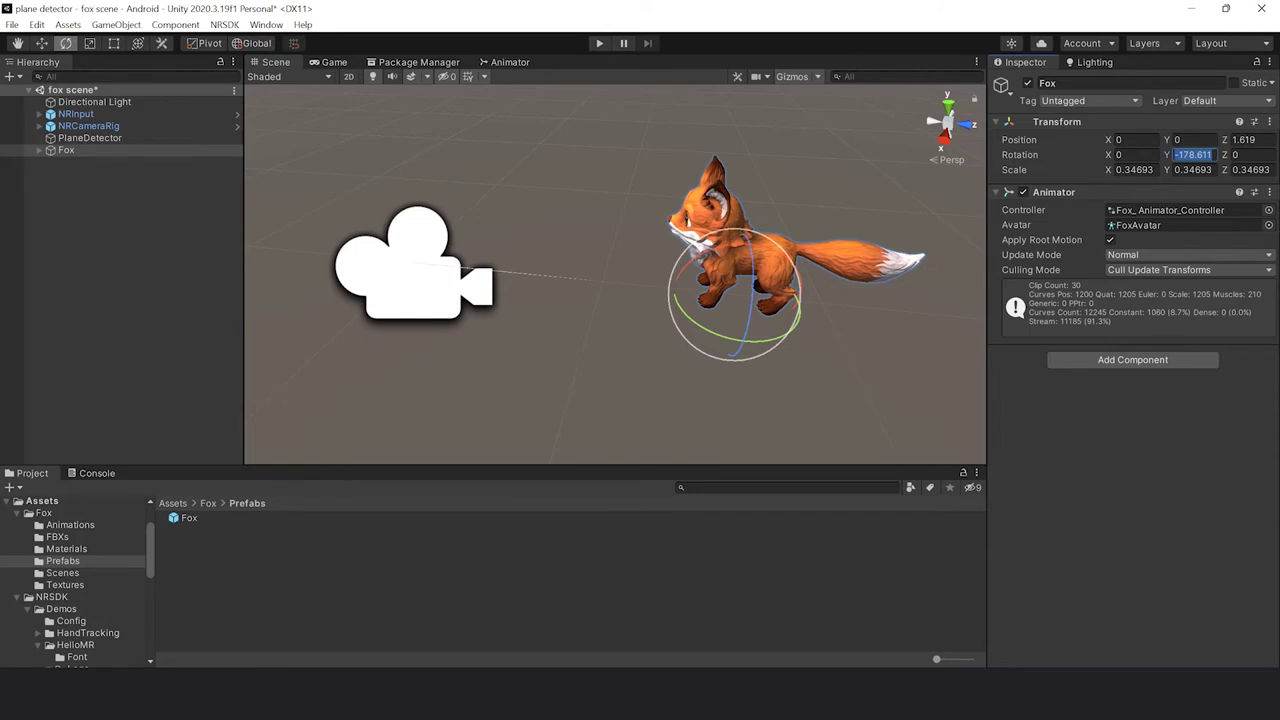
type("-180")
scroll(615, 274, "up", 2)
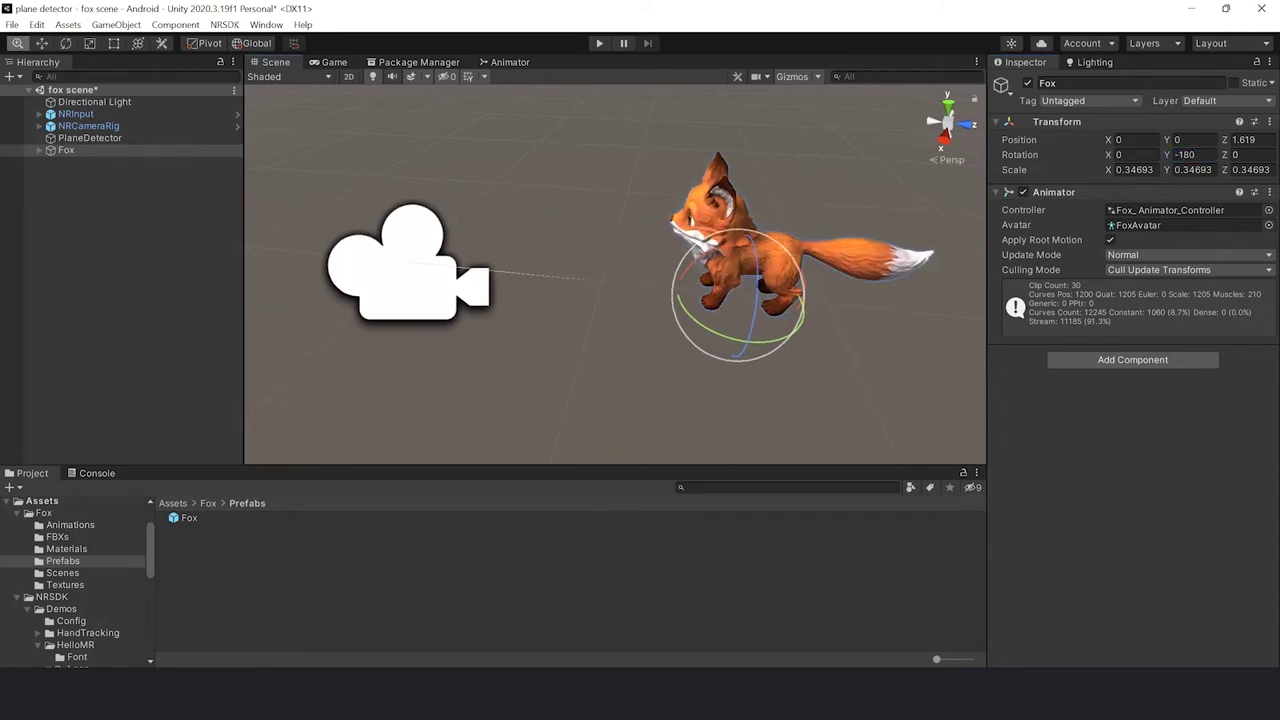
middle_click_drag(750, 305, 600, 326)
left_click_drag(600, 326, 740, 330, "alt")
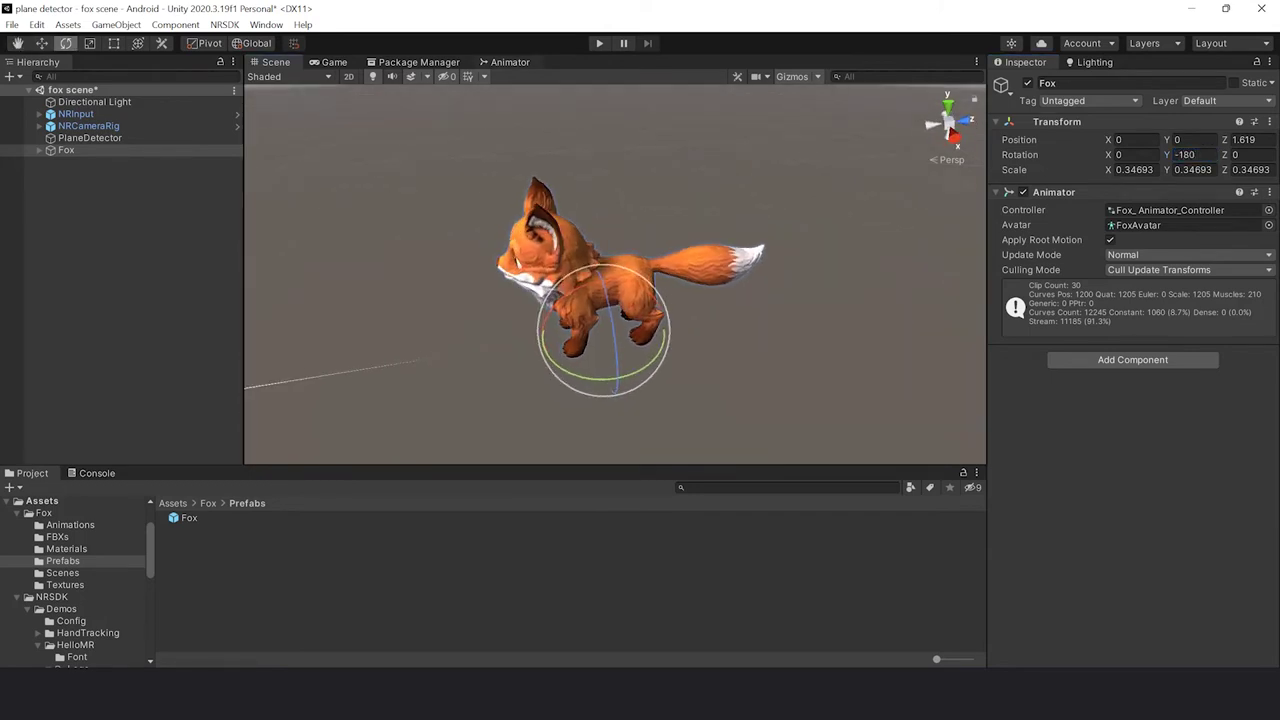
- Examine the animation states and transitions in the Fox's current animator controller, including the Fox_Run_Right state
left_click(509, 62)
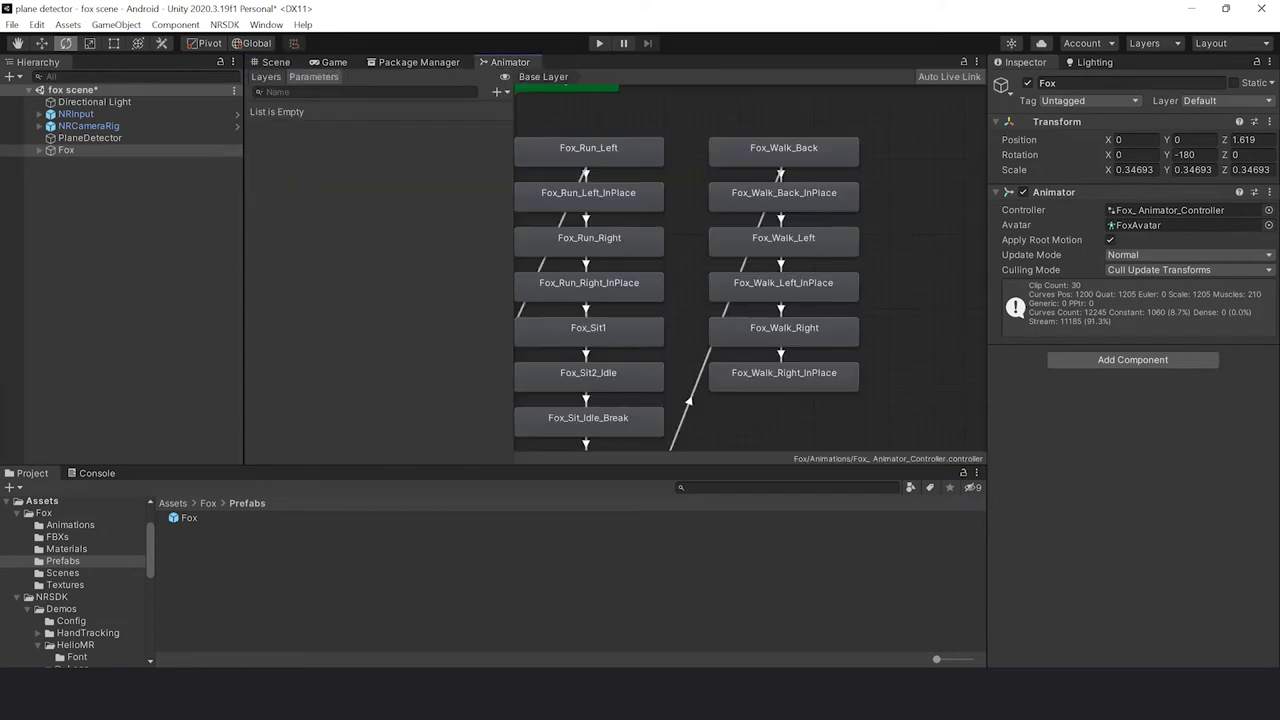
key("a")
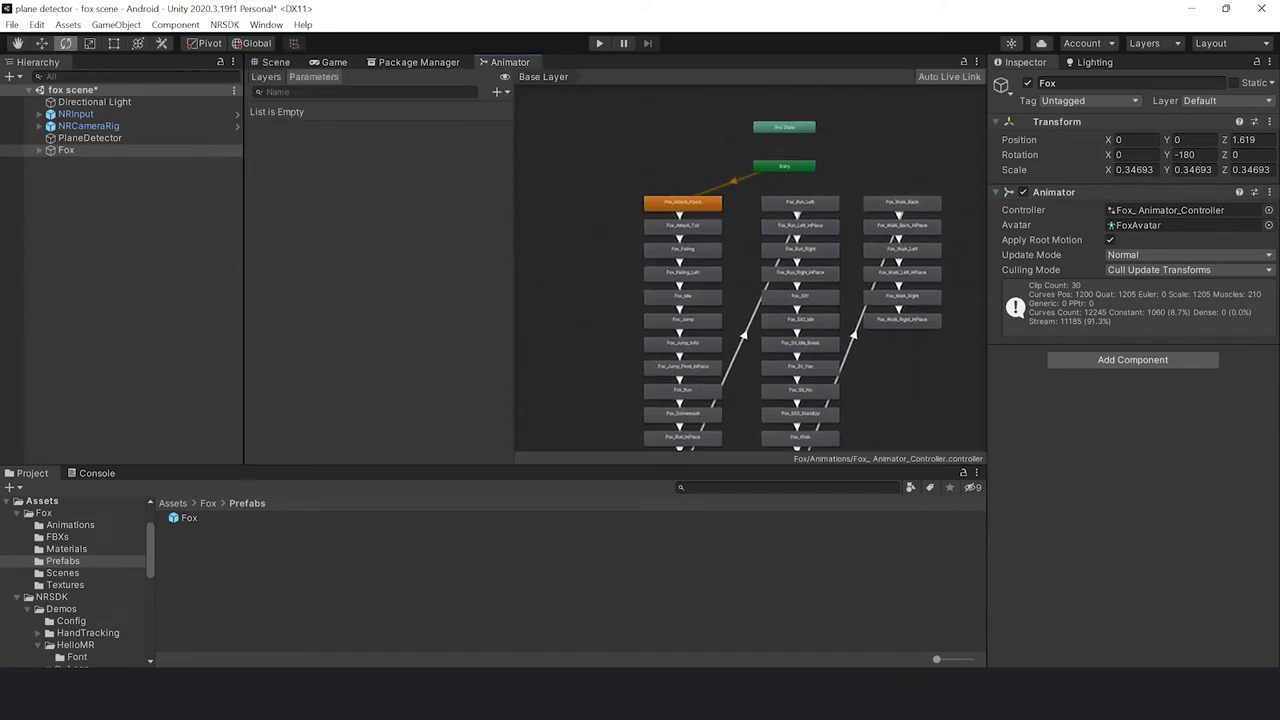
middle_click_drag(810, 253, 799, 248)
scroll(799, 248, "up", 5)
left_click(800, 248)
scroll(801, 246, "down", 10)
scroll(801, 246, "up", 10)
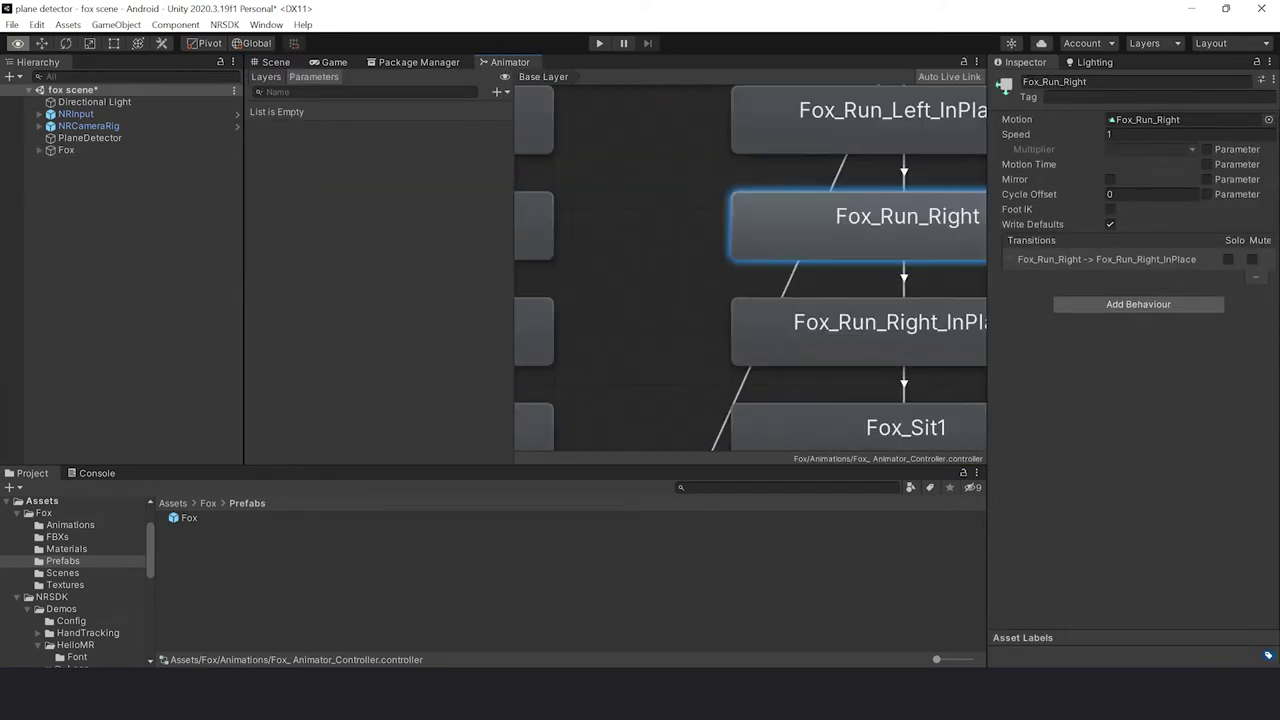
key("a")
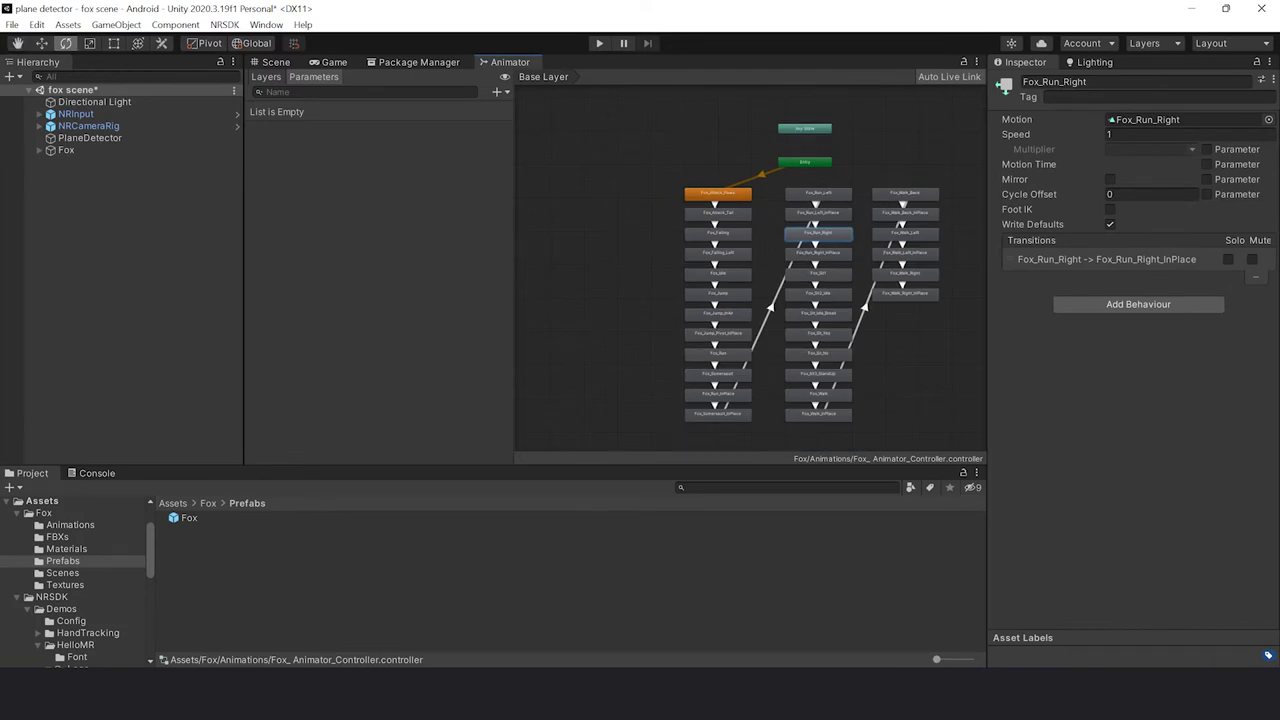
- Create a folder named anim directly under Assets and open it
left_click(208, 503)
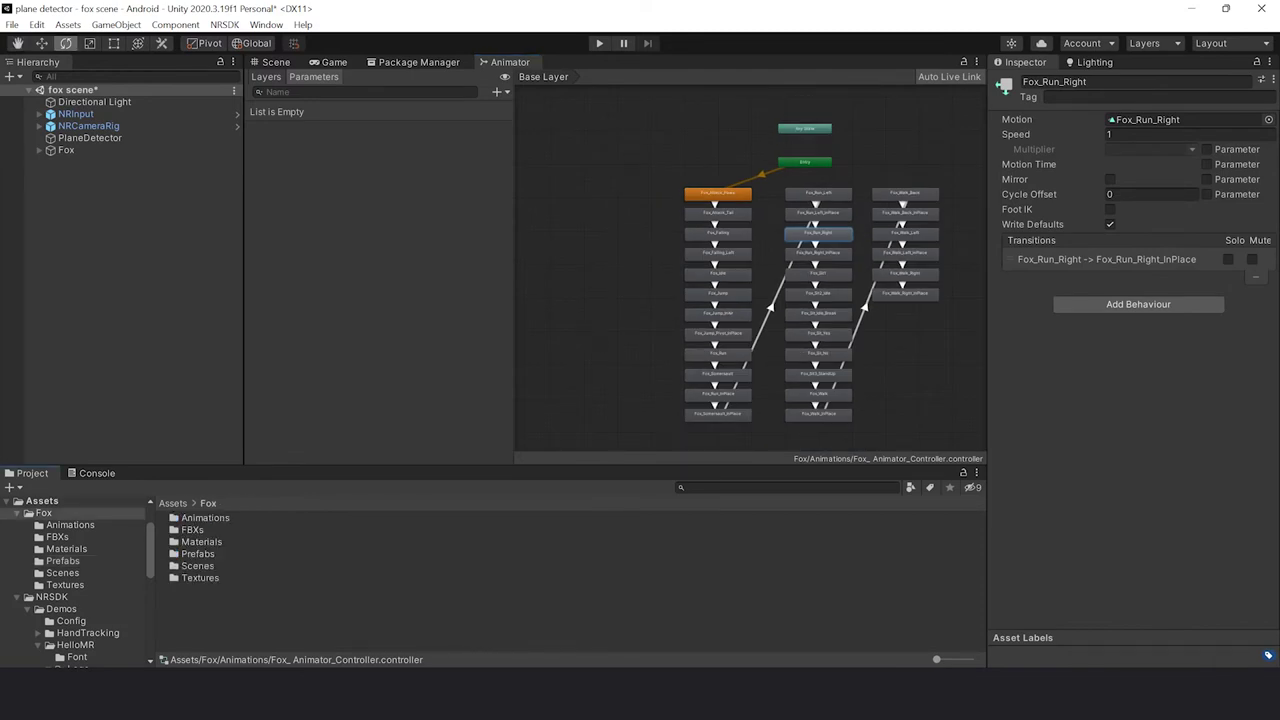
left_click(172, 503)
right_click(242, 596)
mouse_move(341, 182)
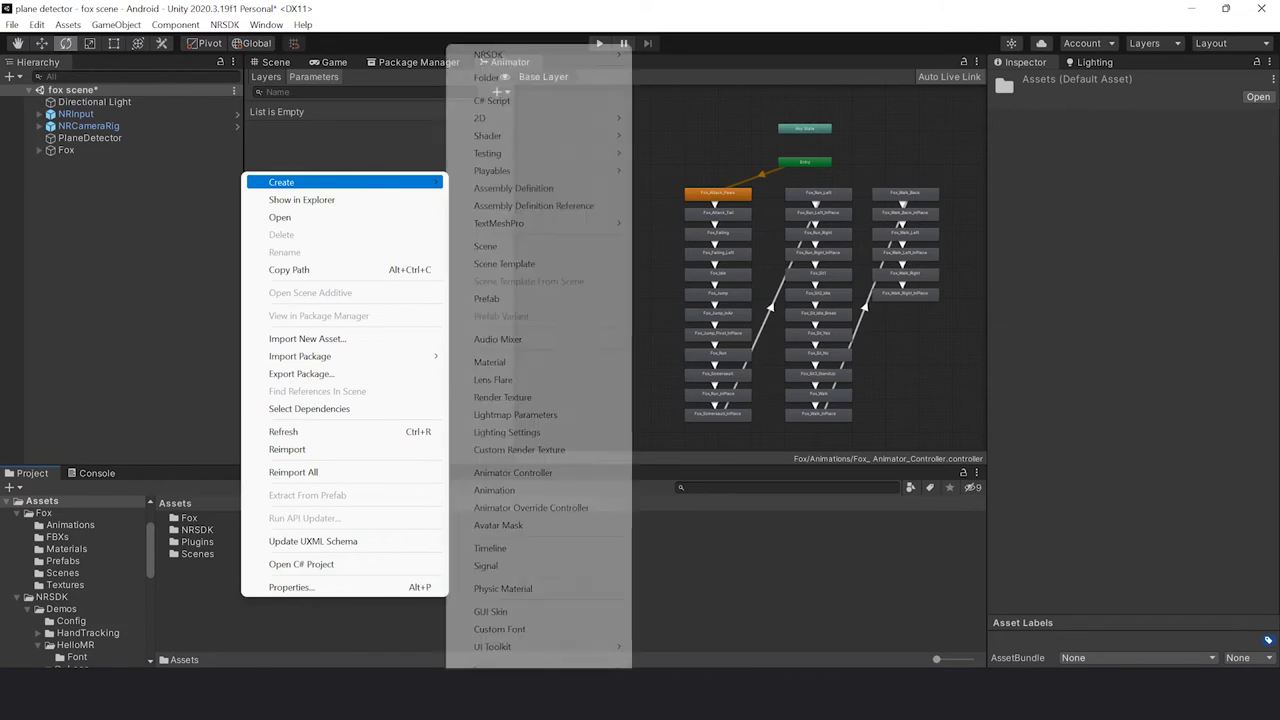
left_click(487, 77)
type("a")
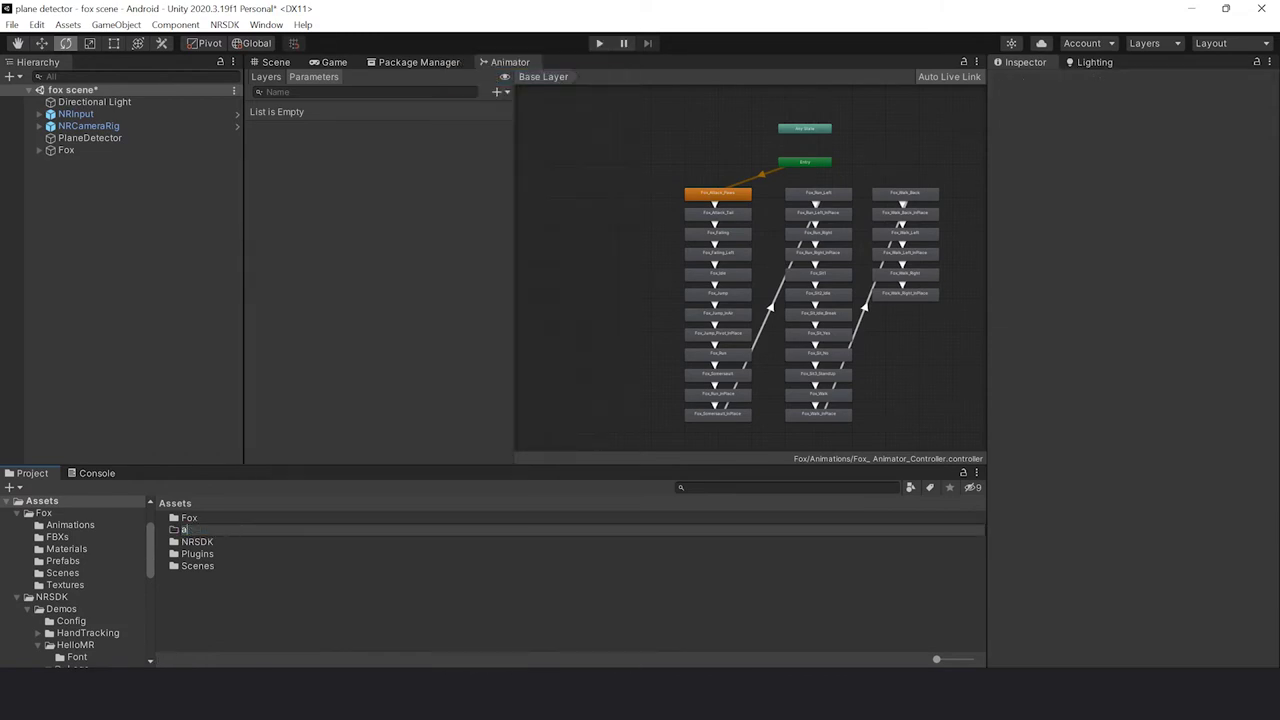
type("nim")
key("Return")
key("Return")
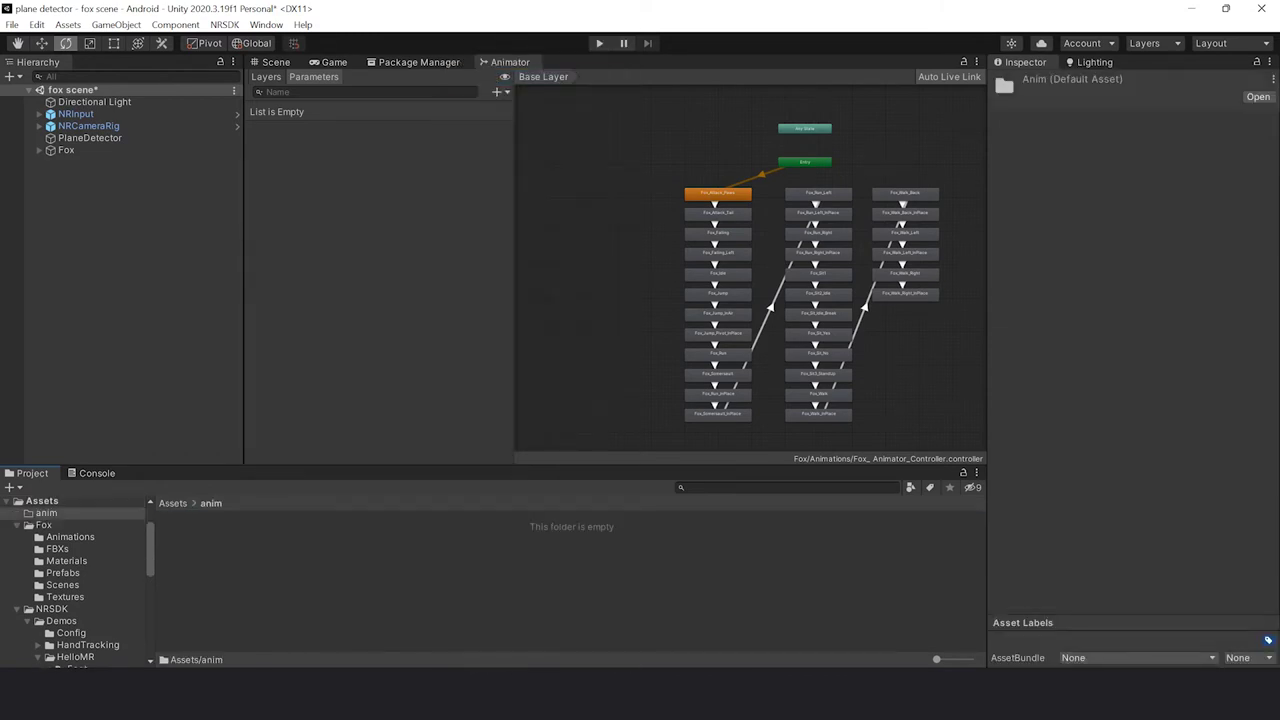
- Create an Animator Controller named "fox idle" in the anim folder
right_click(265, 589)
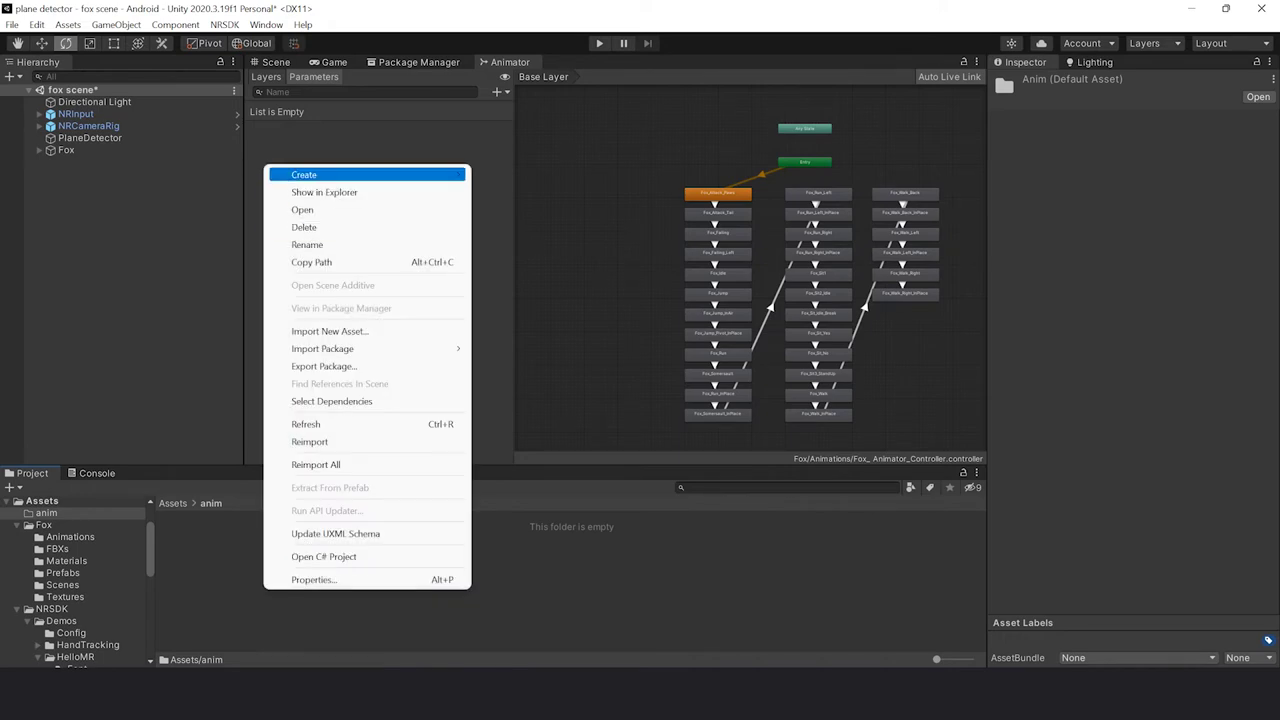
mouse_move(300, 175)
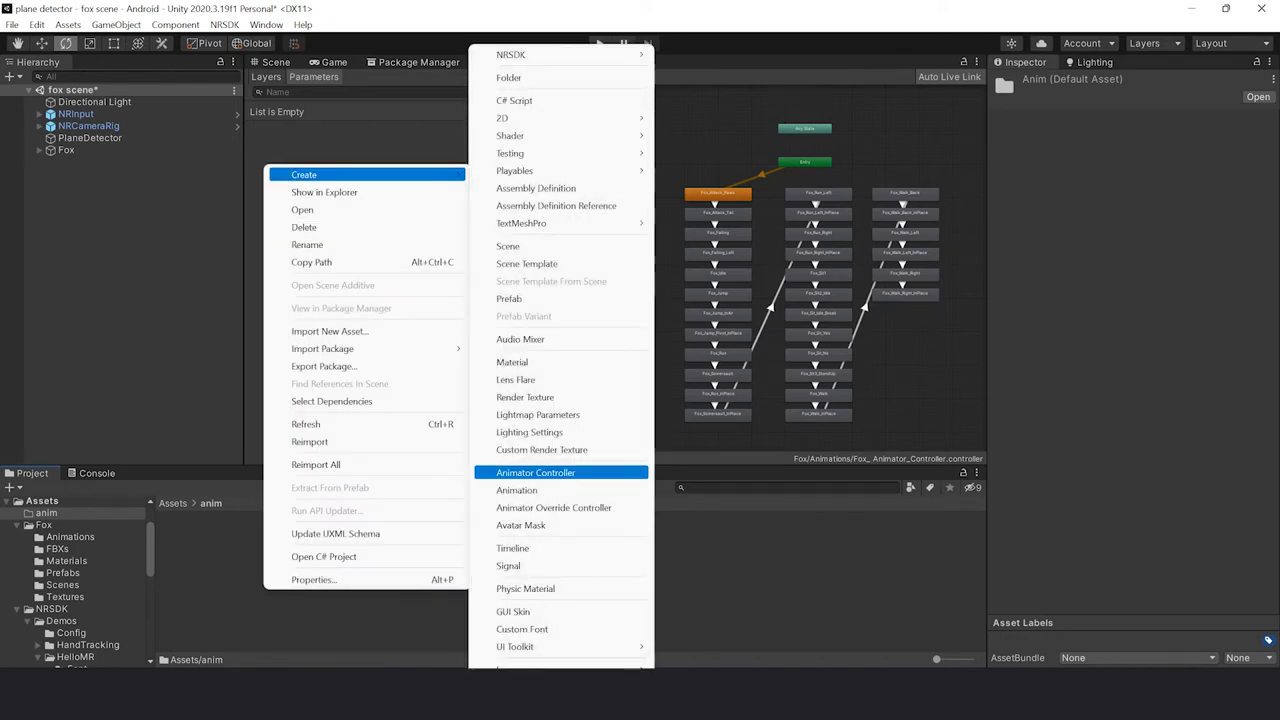
left_click(535, 472)
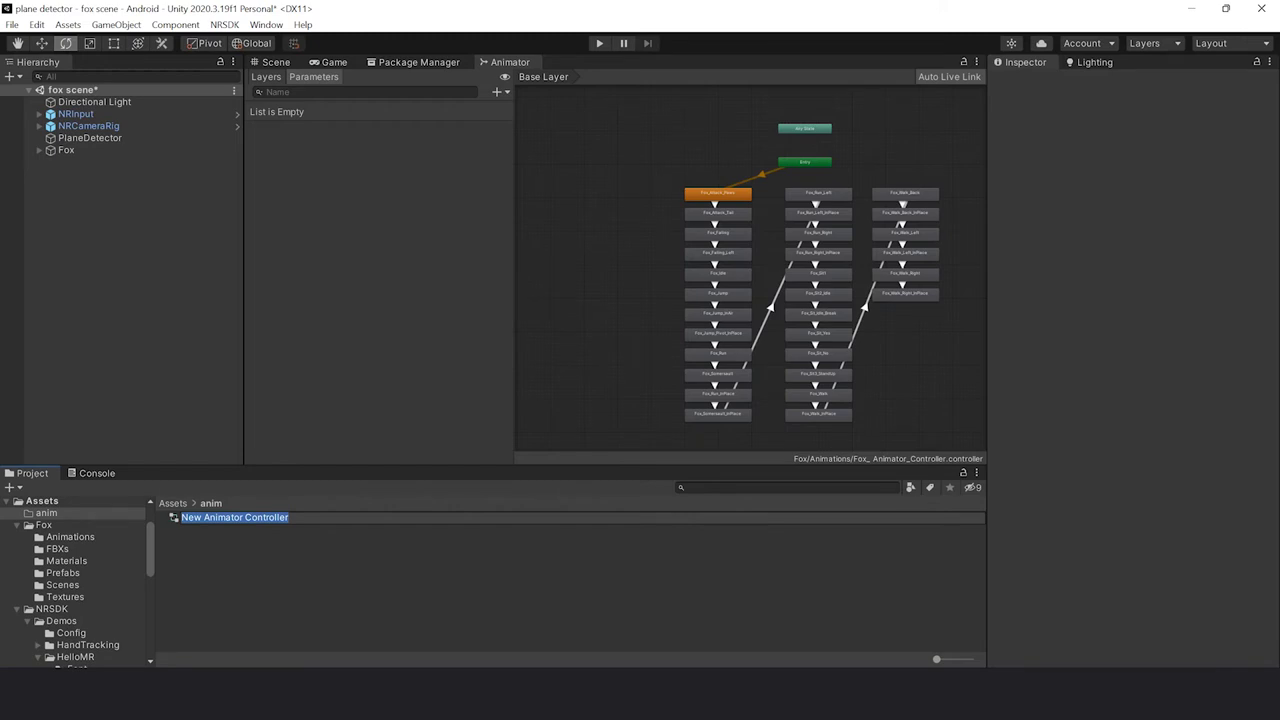
type("fox")
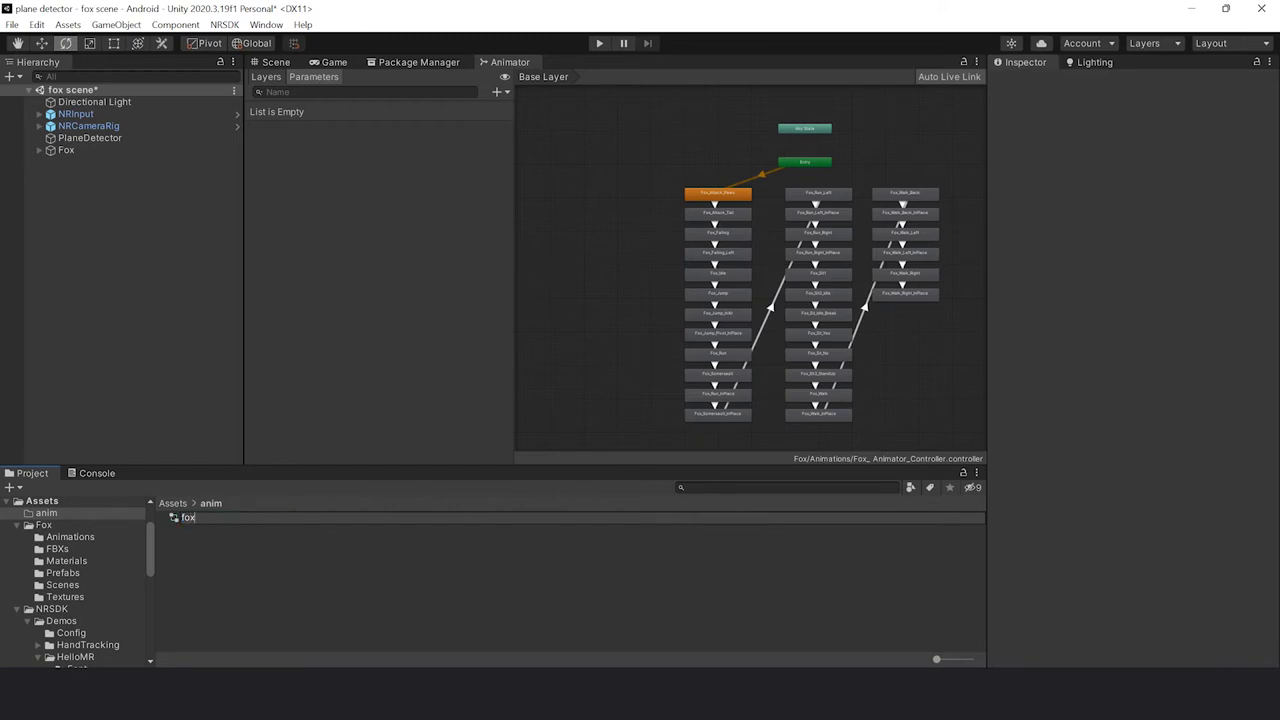
type(" idle")
- Assign the fox idle controller to the Animator component of the Fox in the scene
left_click(66, 150)
left_click(275, 62)
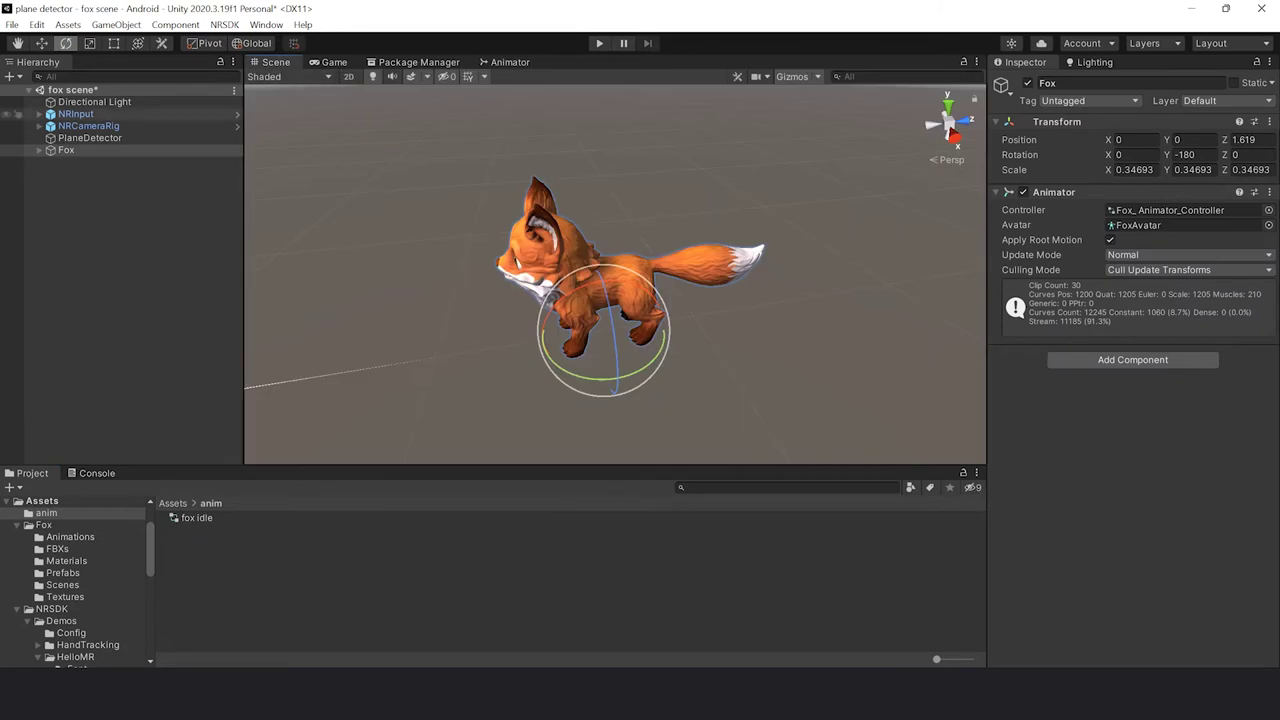
left_click(66, 150)
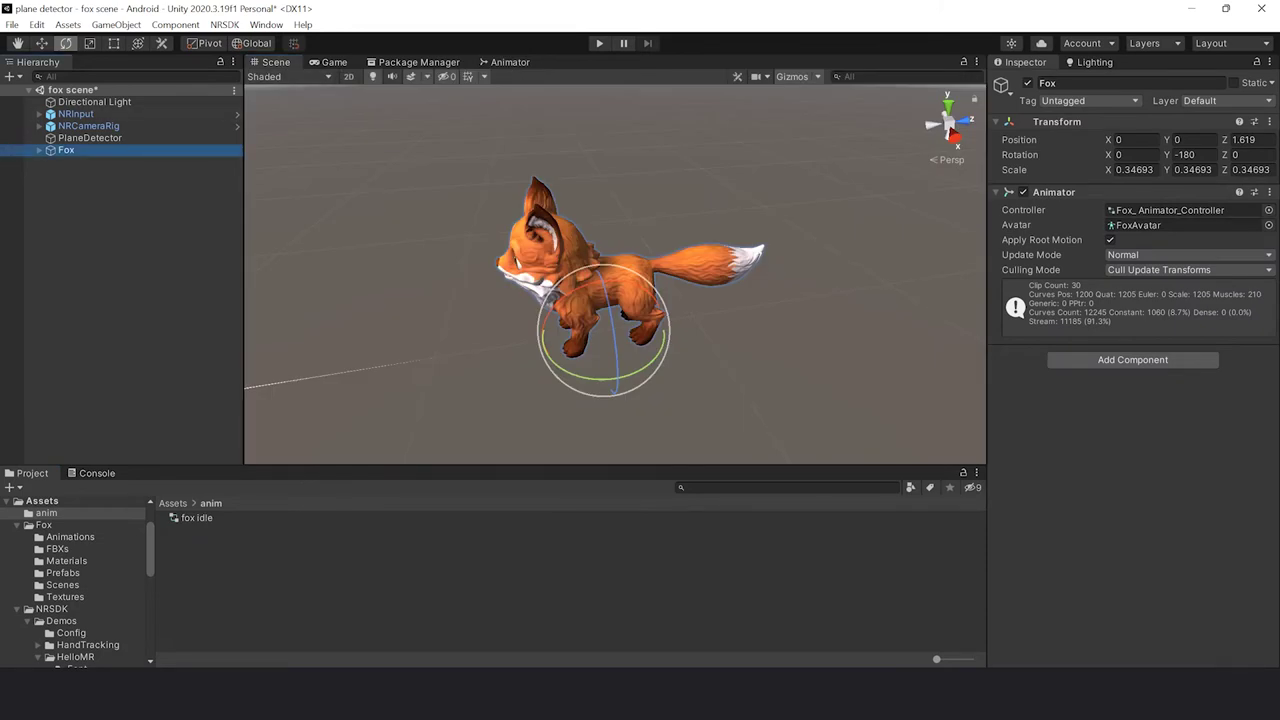
left_click_drag(197, 518, 1185, 210)
- Open the fox idle controller and add the Fox_Idle animation from Fox/Animations to its base layer
double_click(197, 518)
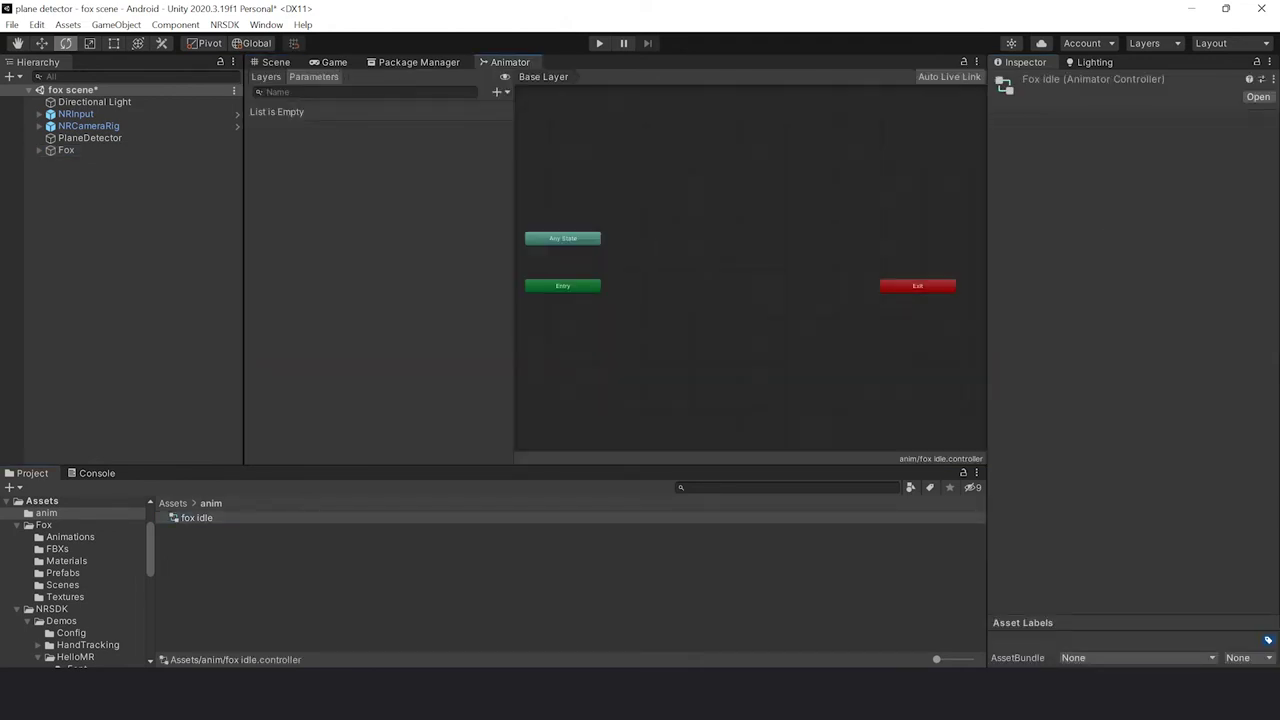
left_click(173, 503)
double_click(189, 530)
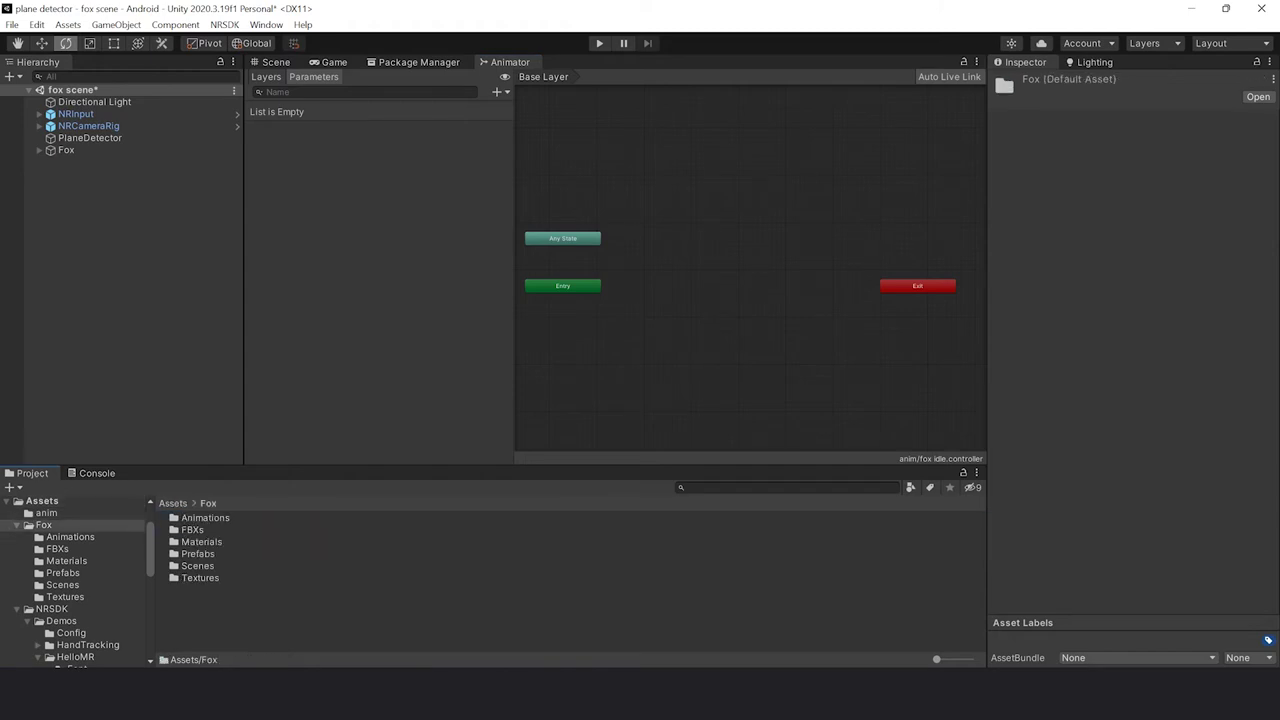
double_click(205, 518)
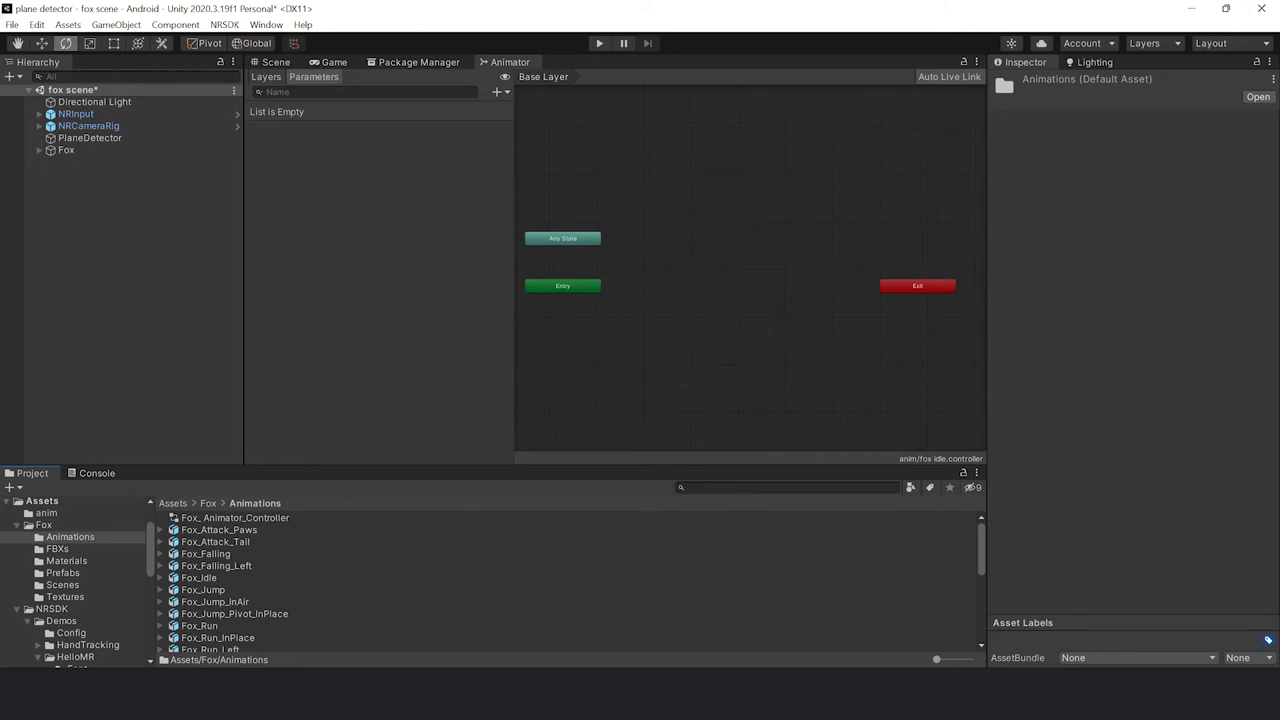
left_click_drag(199, 577, 712, 294)
scroll(659, 260, "up", 3)
- Play-test the scene to check the fox's idle animation in the camera view, and stop playback
left_click(276, 62)
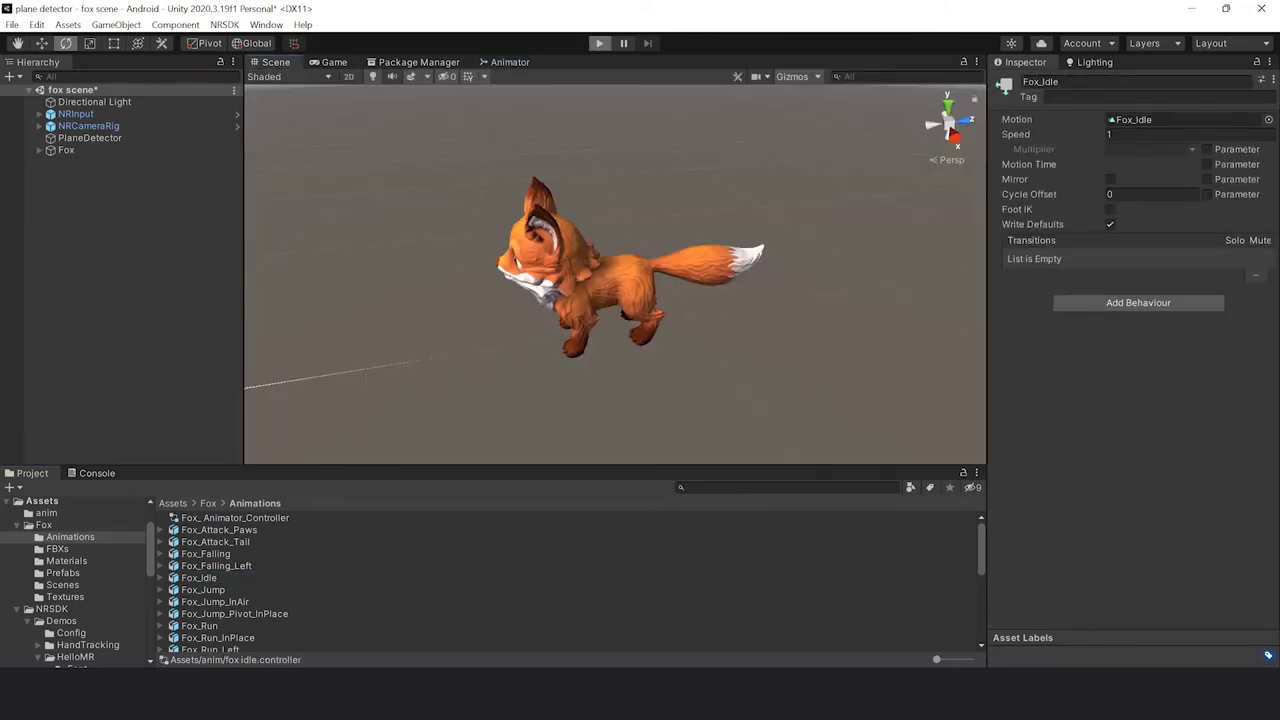
key("ctrl+p")
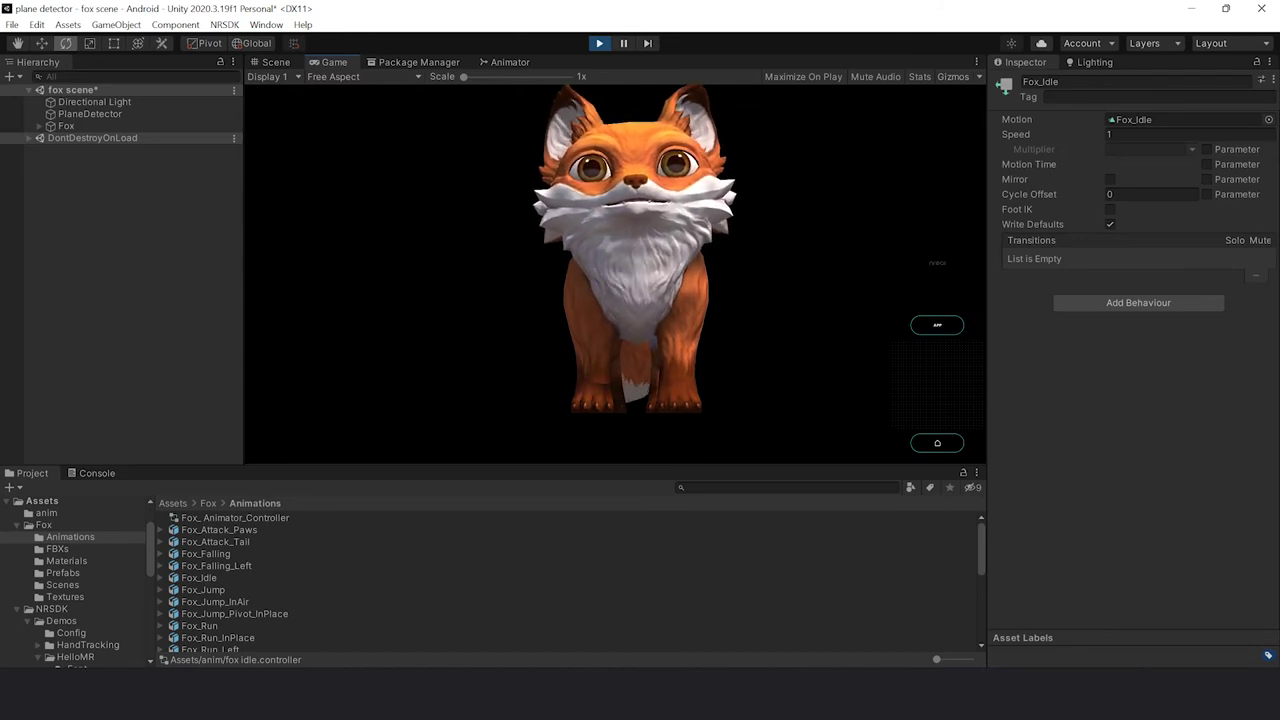
key("ctrl+p")
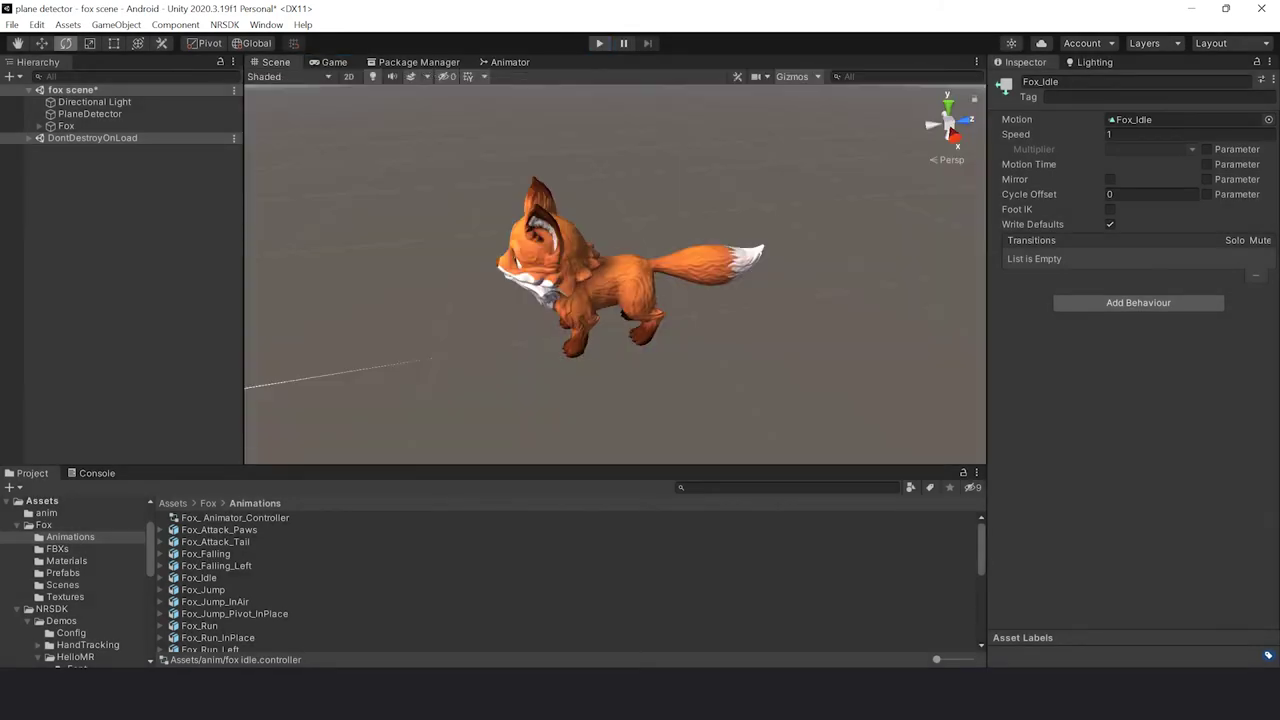
- Scale the Fox down uniformly to about 0.152 on all axes
left_click(76, 114)
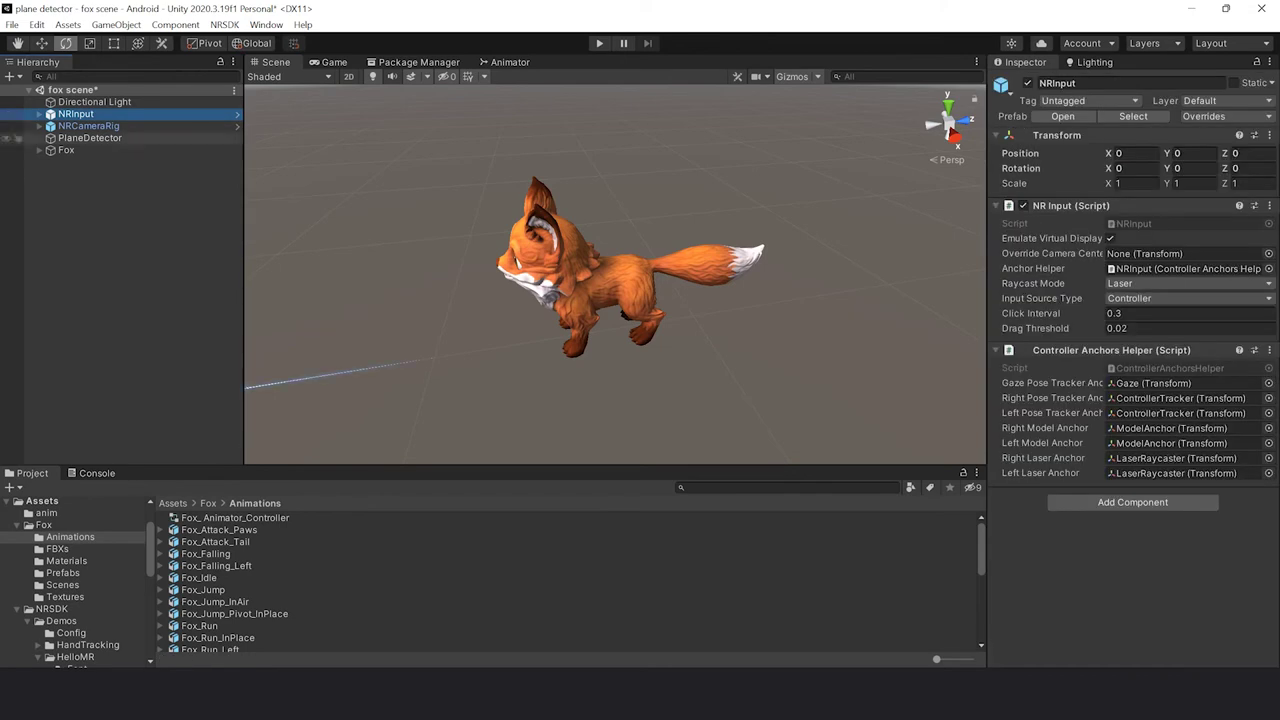
left_click(88, 126)
left_click(66, 150)
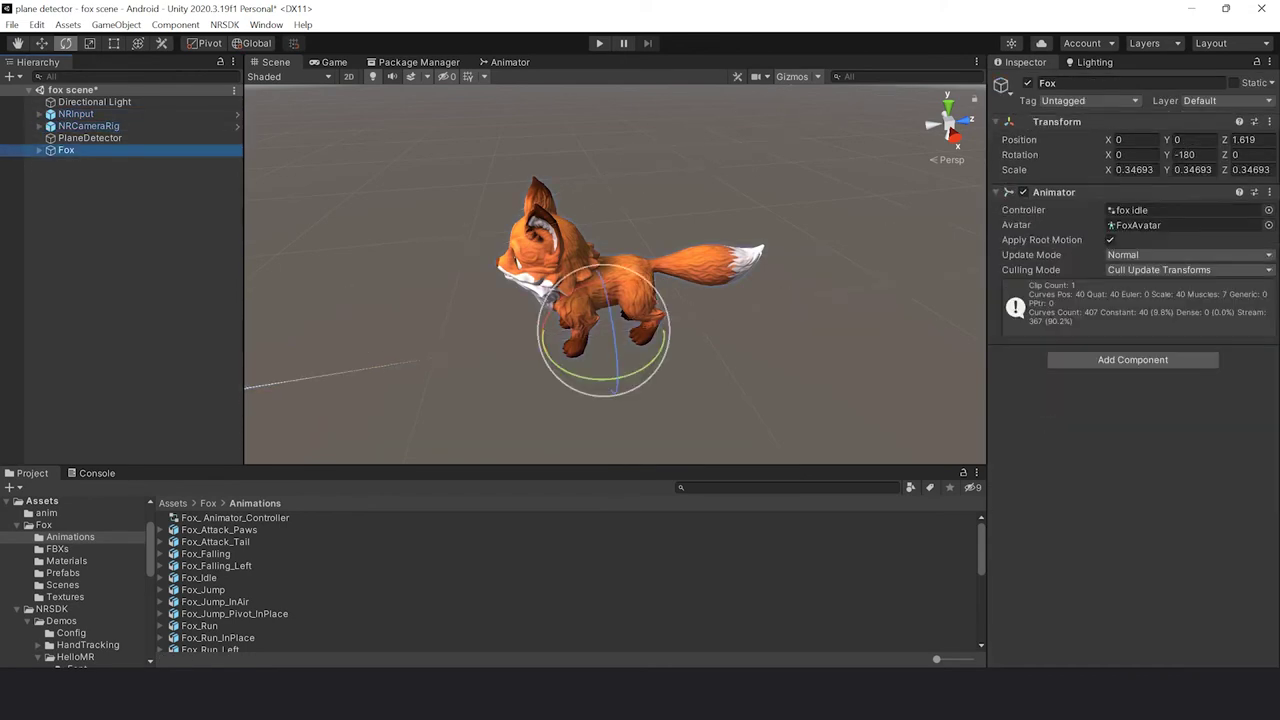
key("r")
mouse_move(603, 330)
left_mouse_down()
mouse_move(540, 330)
mouse_move(588, 334)
left_mouse_up()
key("f")
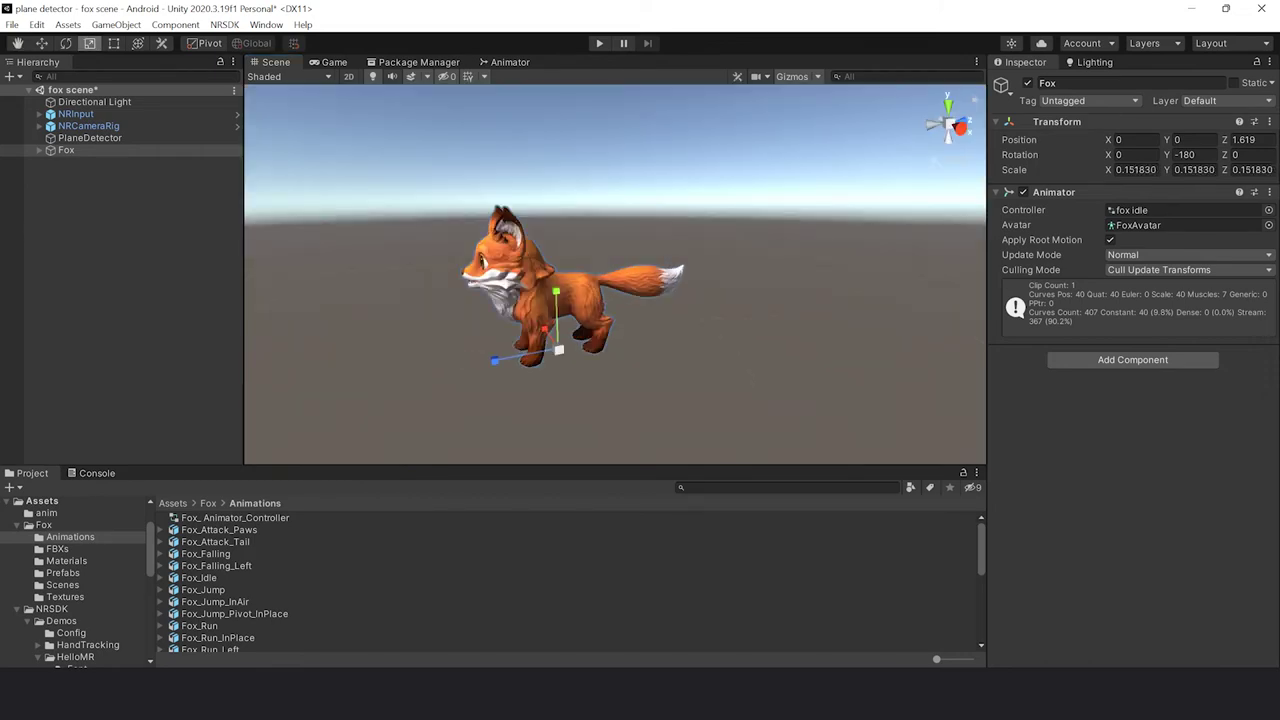
- Create a folder named Prefabs directly under Assets and open it
left_click(172, 503)
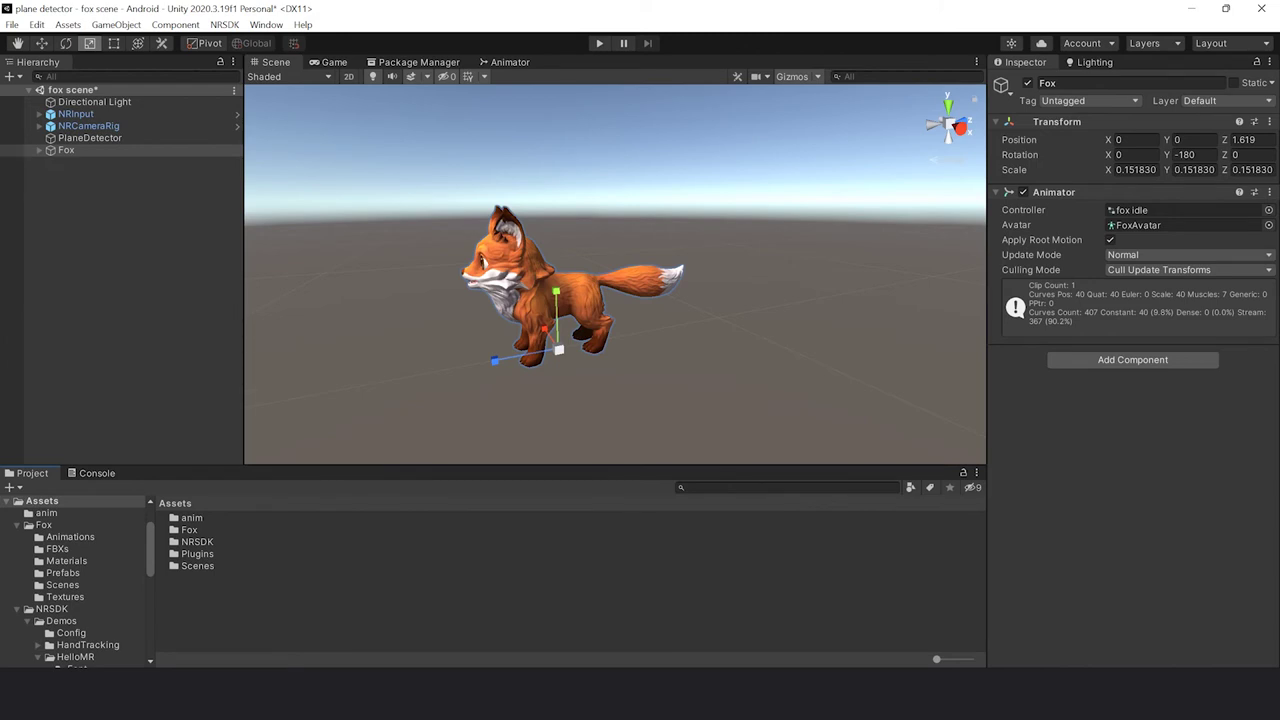
right_click(200, 606)
mouse_move(300, 192)
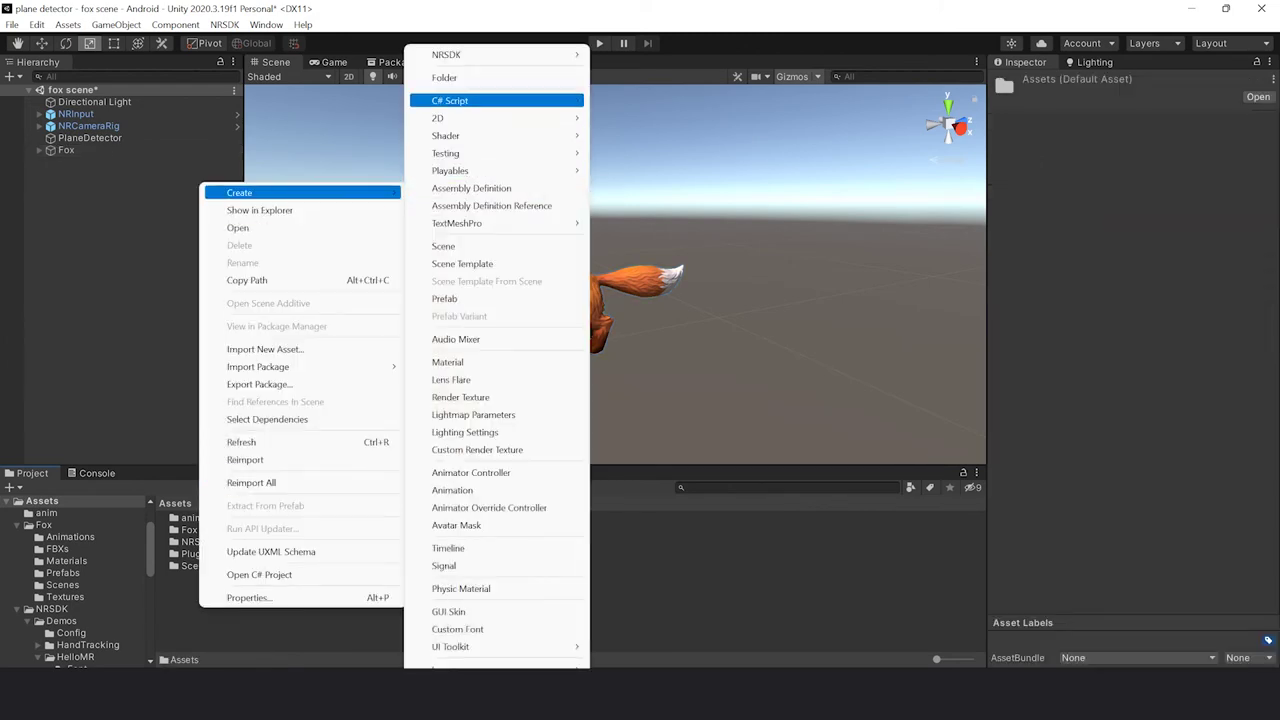
left_click(444, 77)
type("Pr")
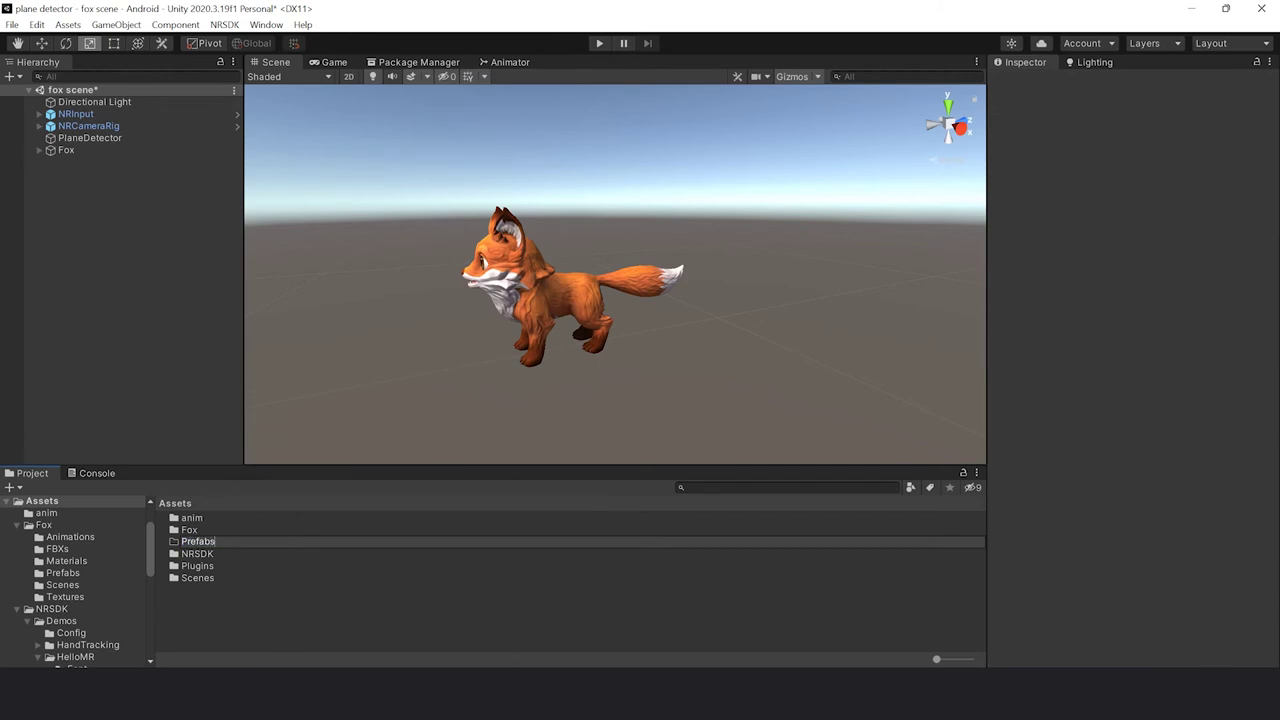
type("efabs")
key("Return")
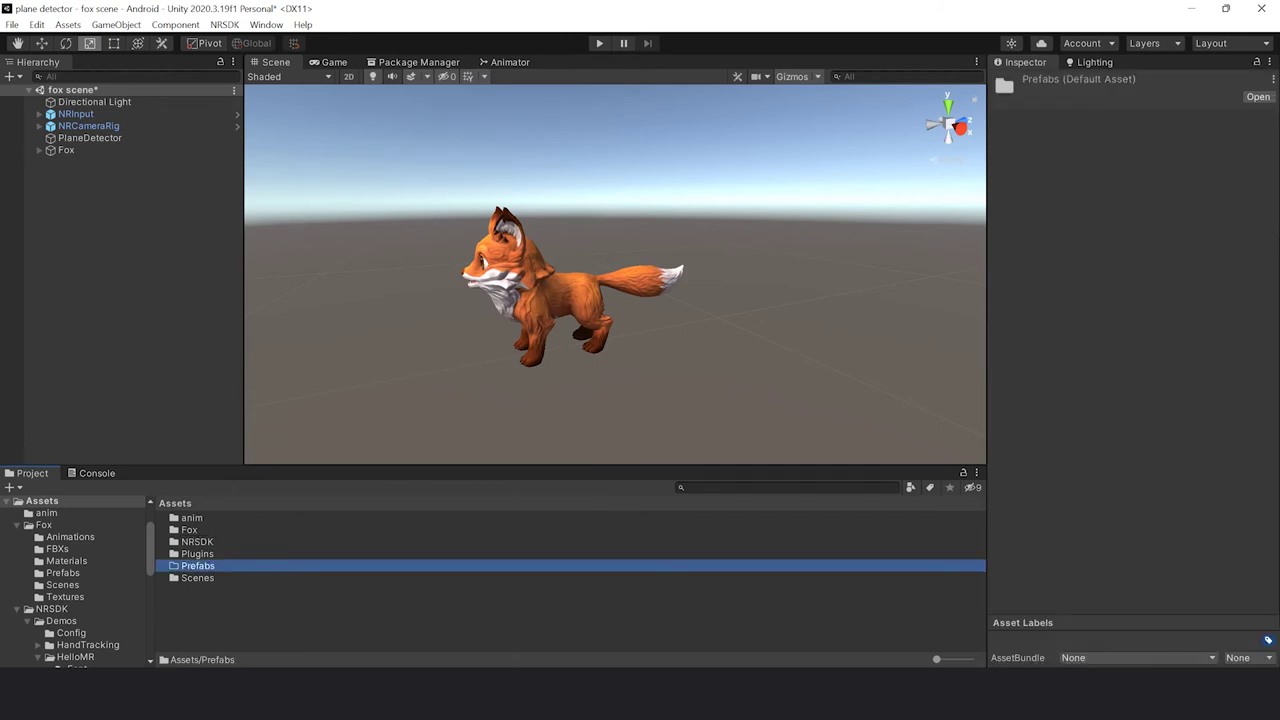
double_click(197, 565)
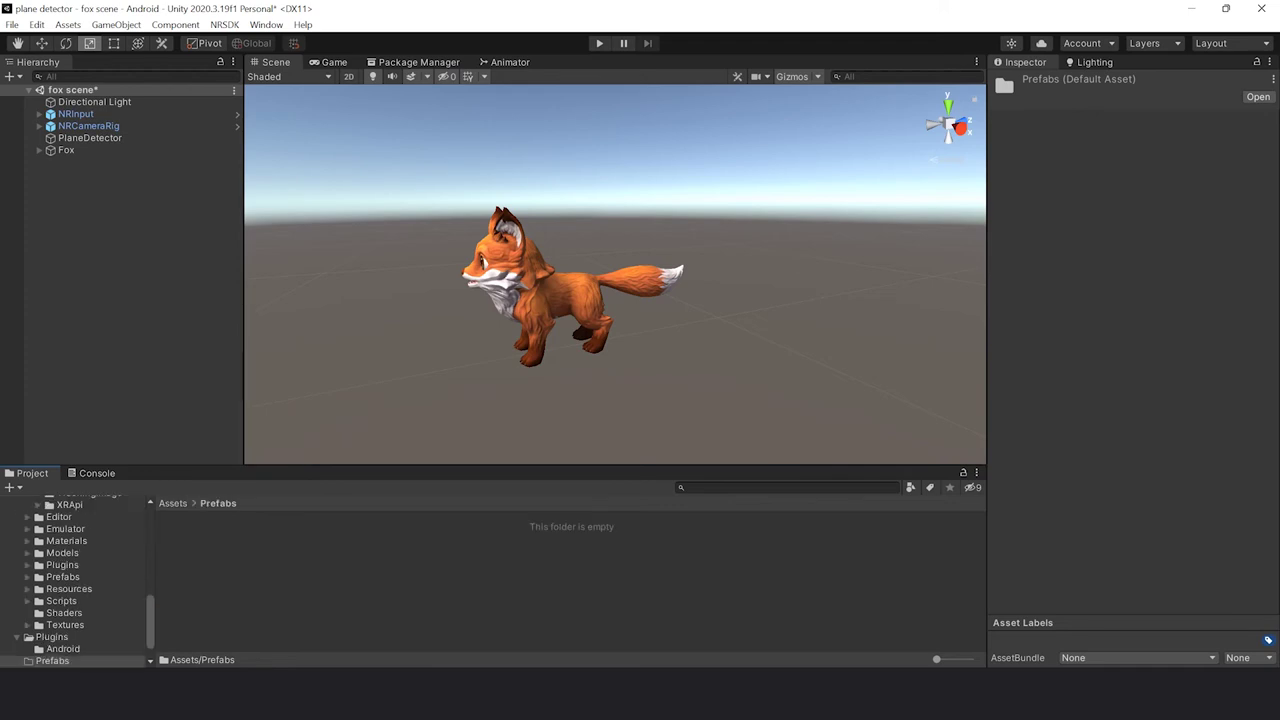
- Save the scene's Fox as a prefab in the new Prefabs folder and delete the Fox from the scene
left_click(66, 150)
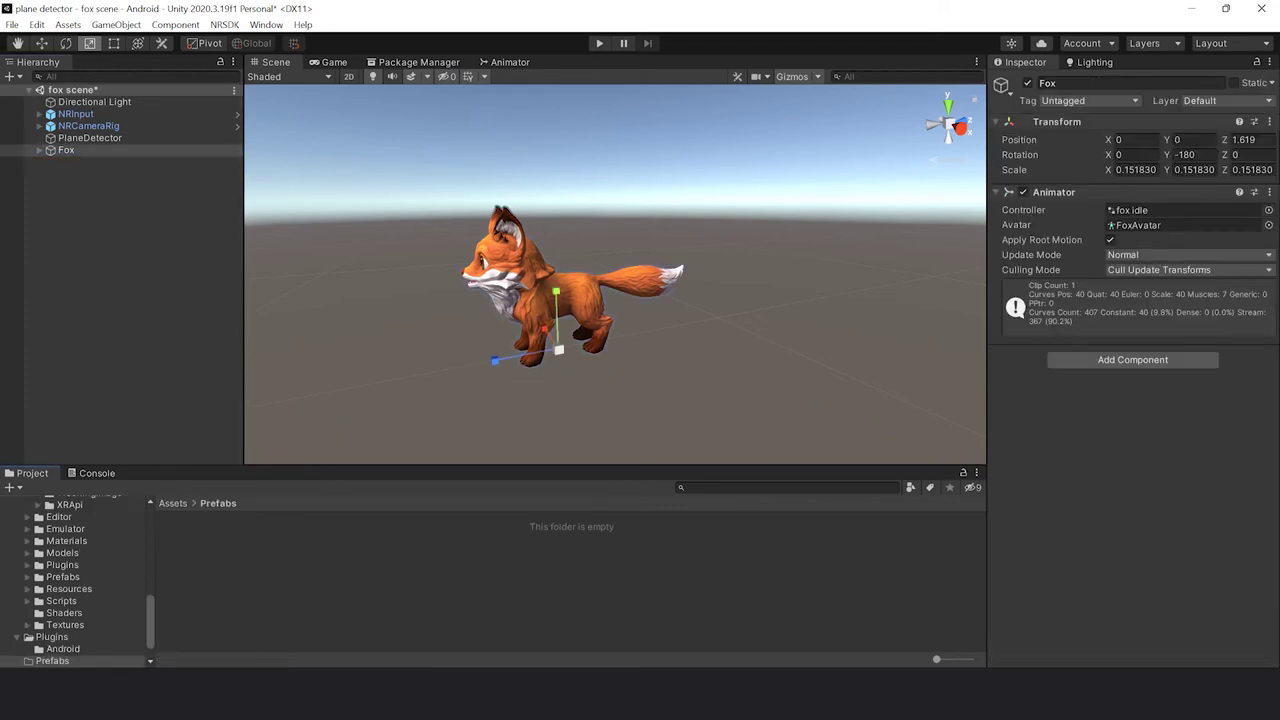
left_click_drag(66, 150, 400, 560)
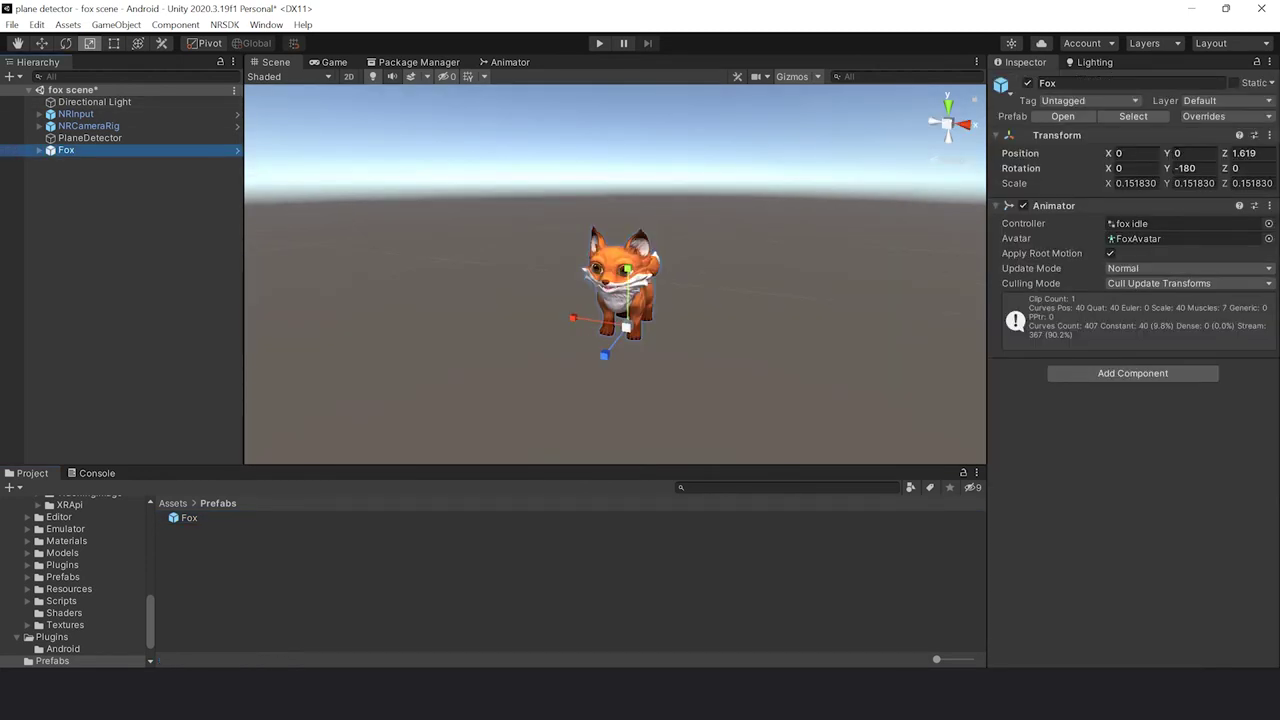
key("Delete")
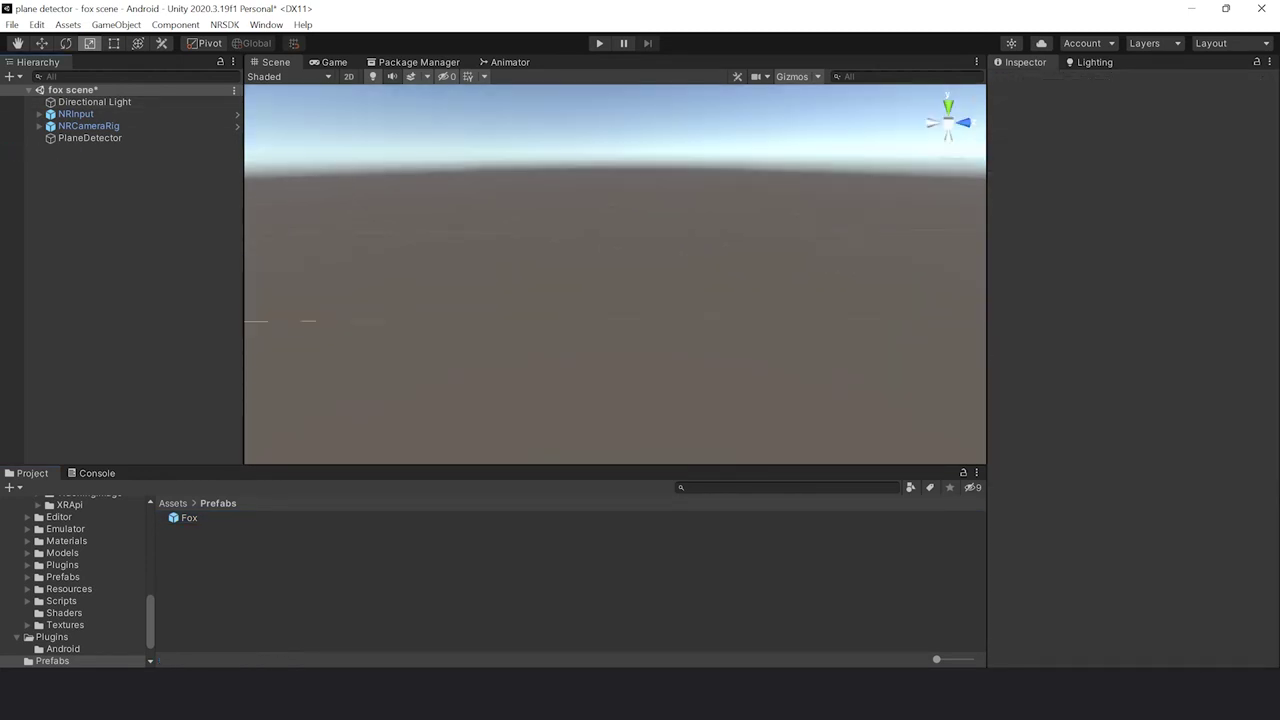
- Set the new Fox prefab as the Andy Plane Prefab of the PlaneDetector's Hello MR Controller
left_click(89, 138)
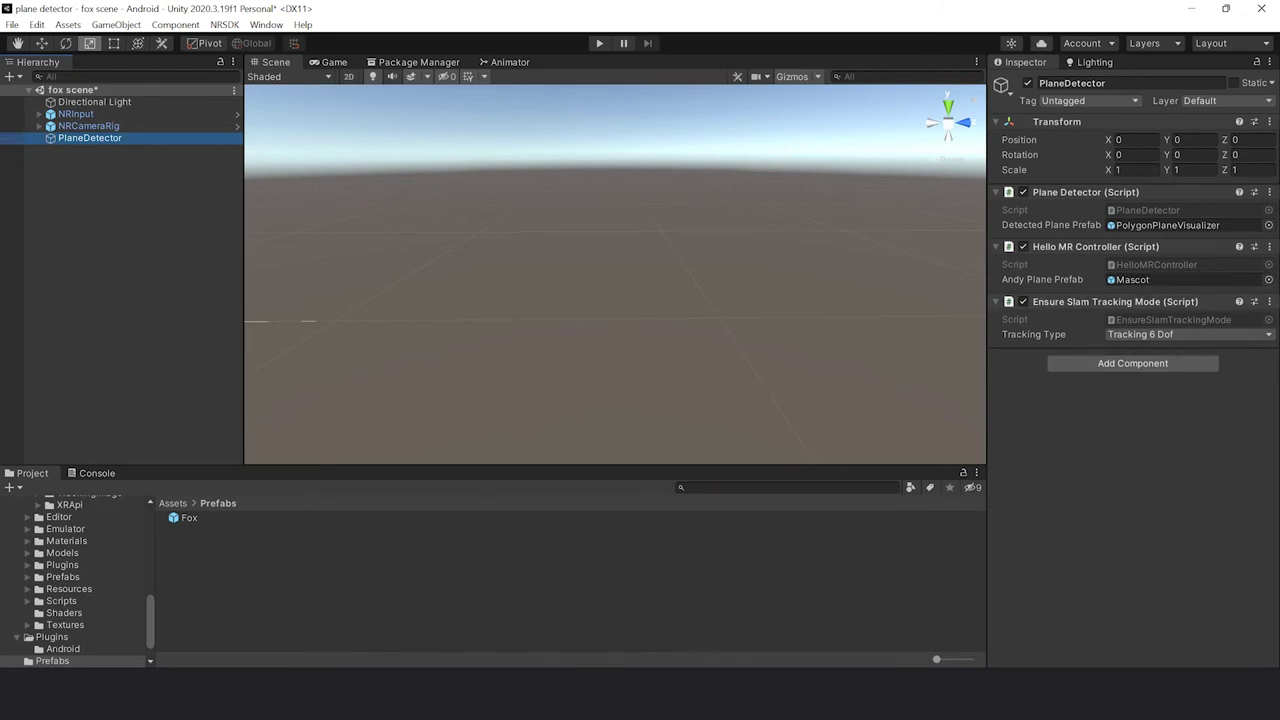
left_click_drag(188, 518, 1184, 280)
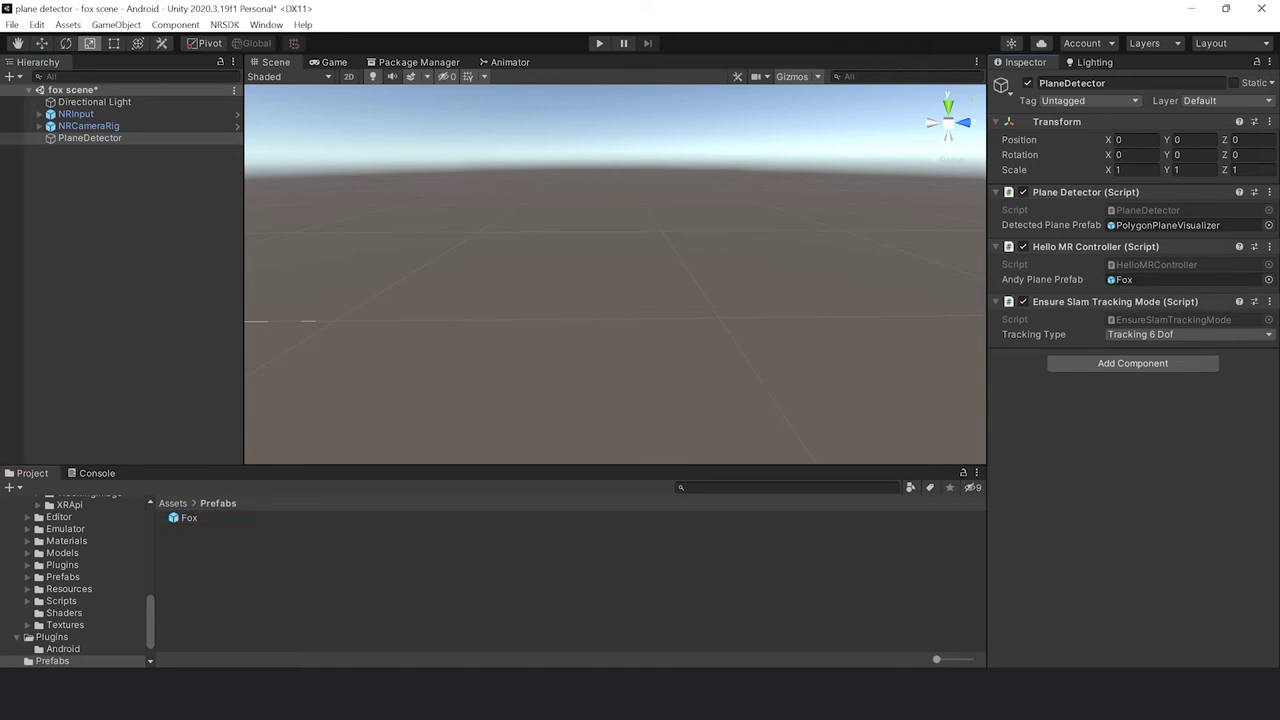
middle_click_drag(400, 300, 788, 286)
left_click_drag(615, 274, 700, 350, "alt")
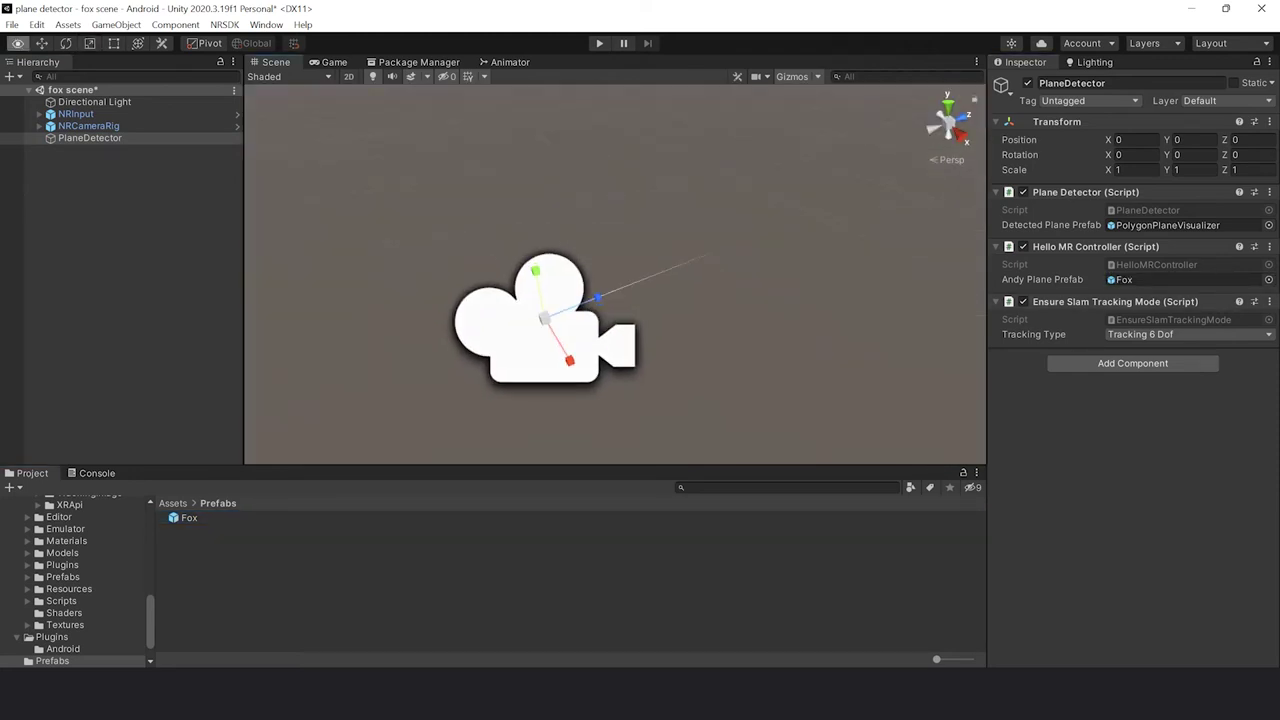
scroll(615, 274, "up", 3)
left_click_drag(615, 300, 580, 235, "alt")
scroll(740, 240, "up", 3)
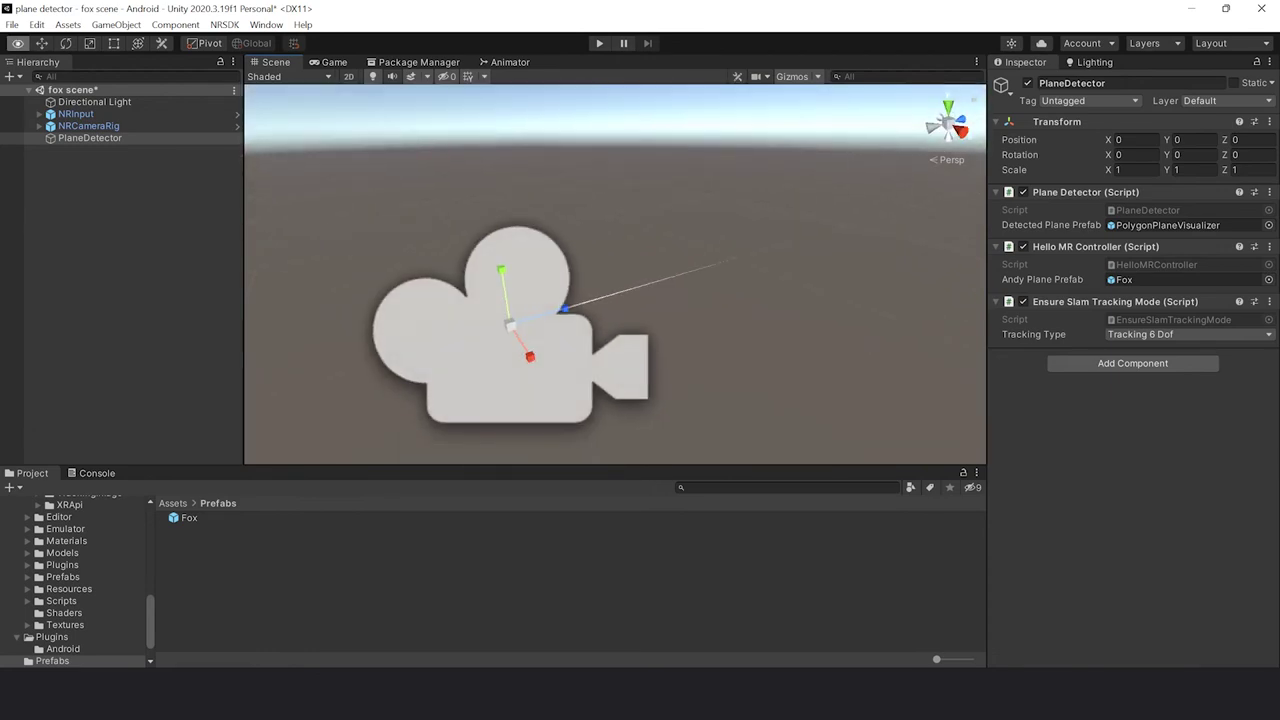
- Examine how the PlaneDetector and HelloMRController scripts instantiate their prefabs in Visual Studio, and return to Unity
scroll(615, 274, "up", 3)
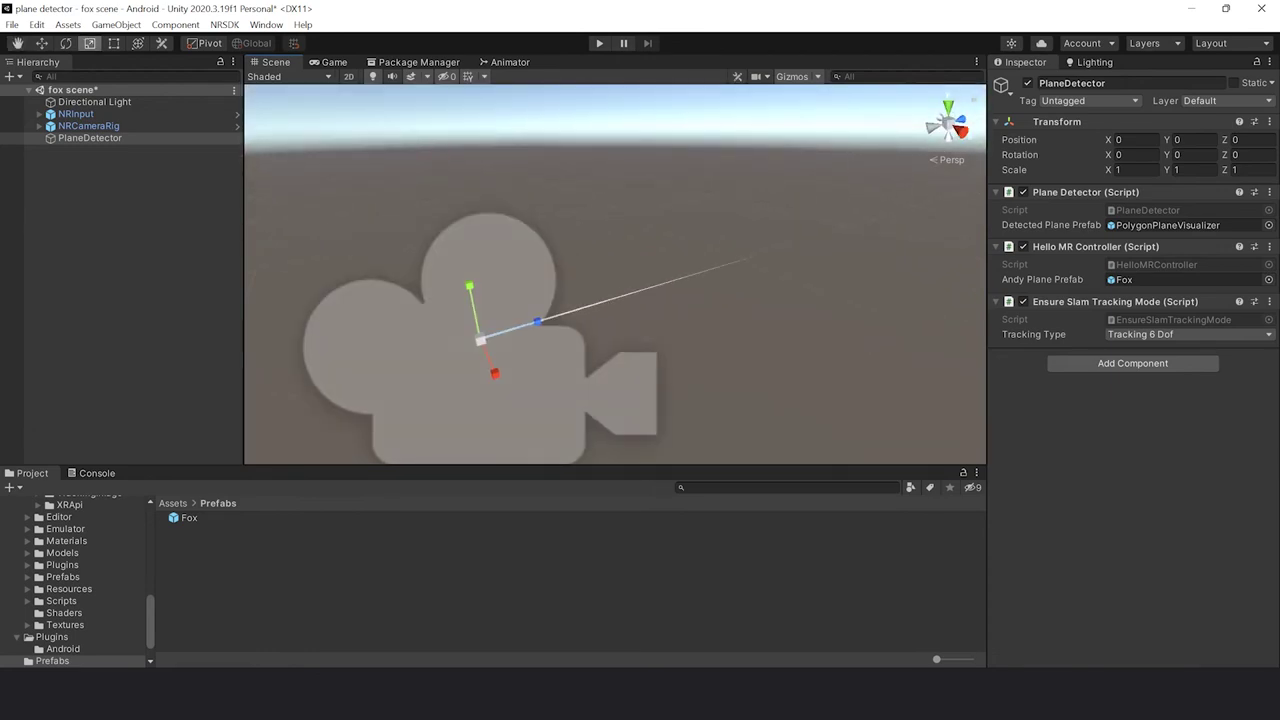
left_click(120, 200)
left_click(90, 138)
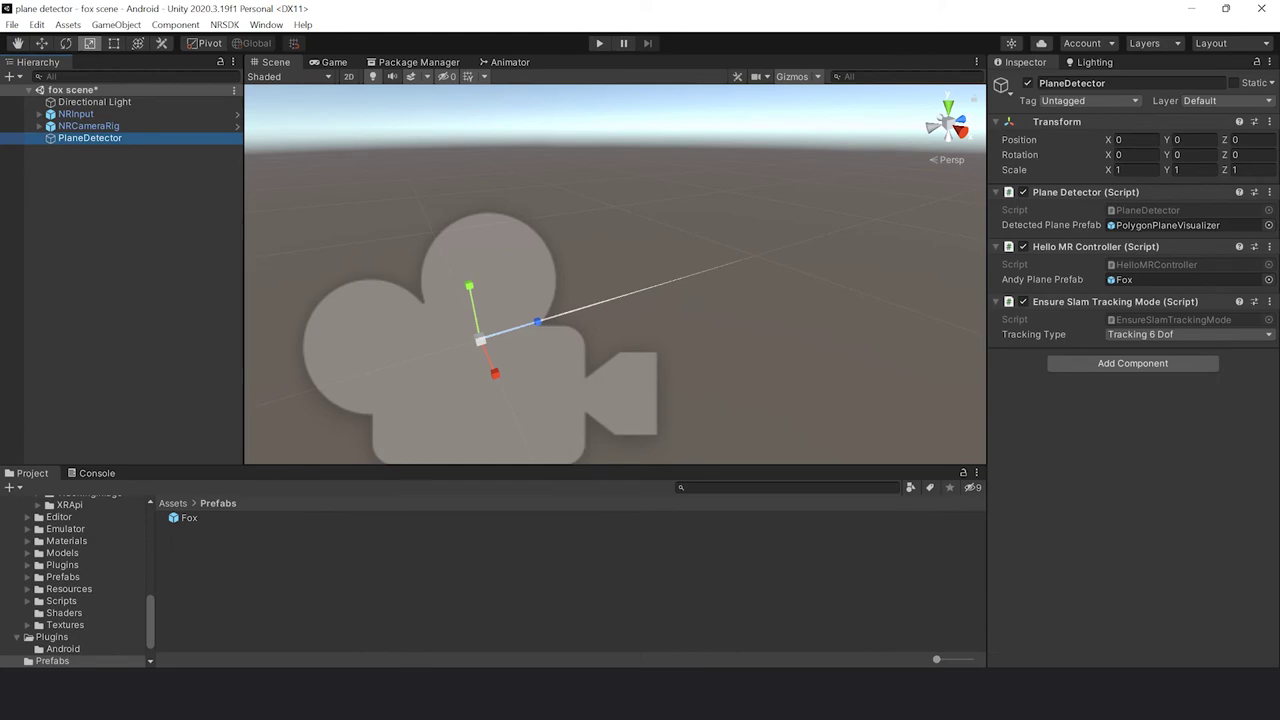
double_click(1147, 210)
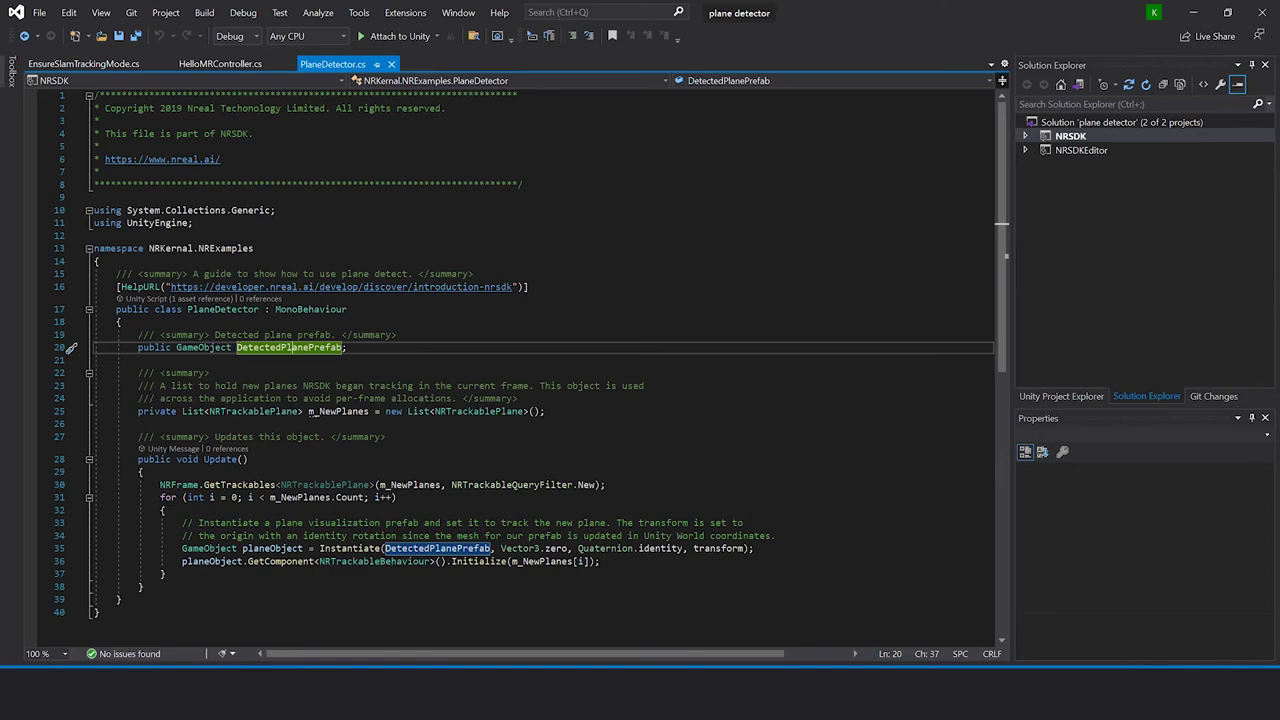
left_click(1193, 12)
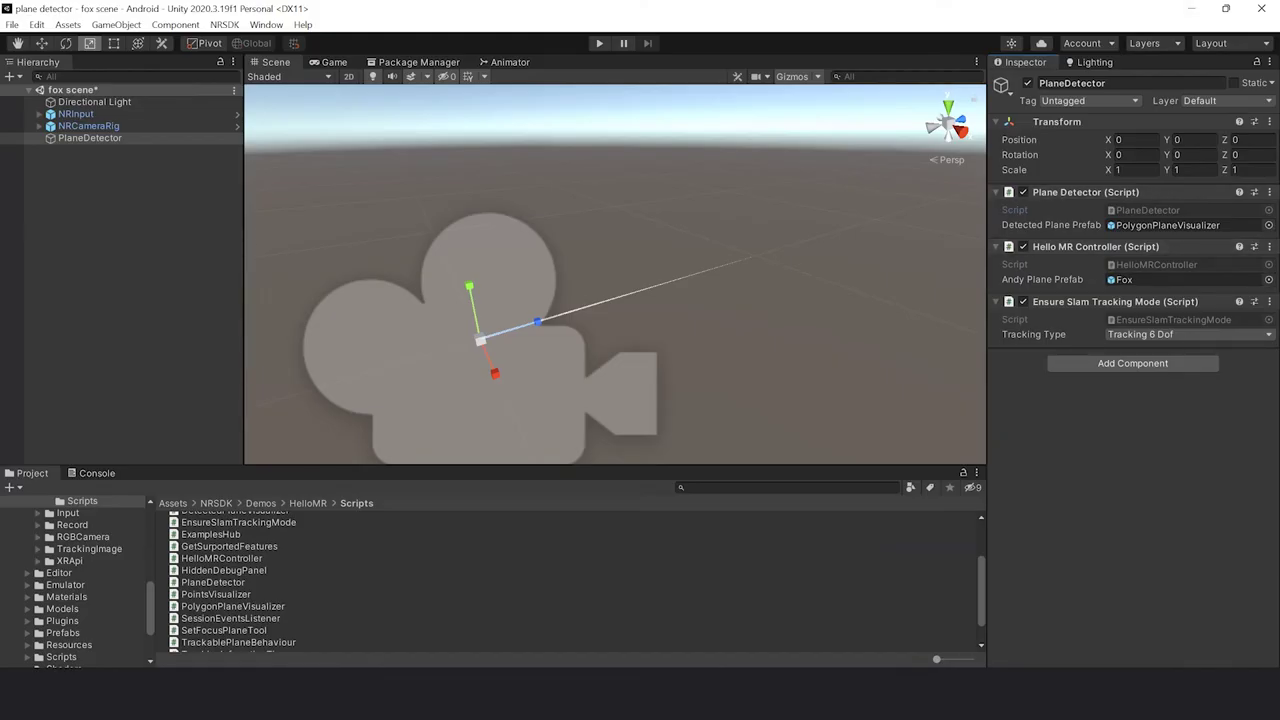
left_click(1186, 264)
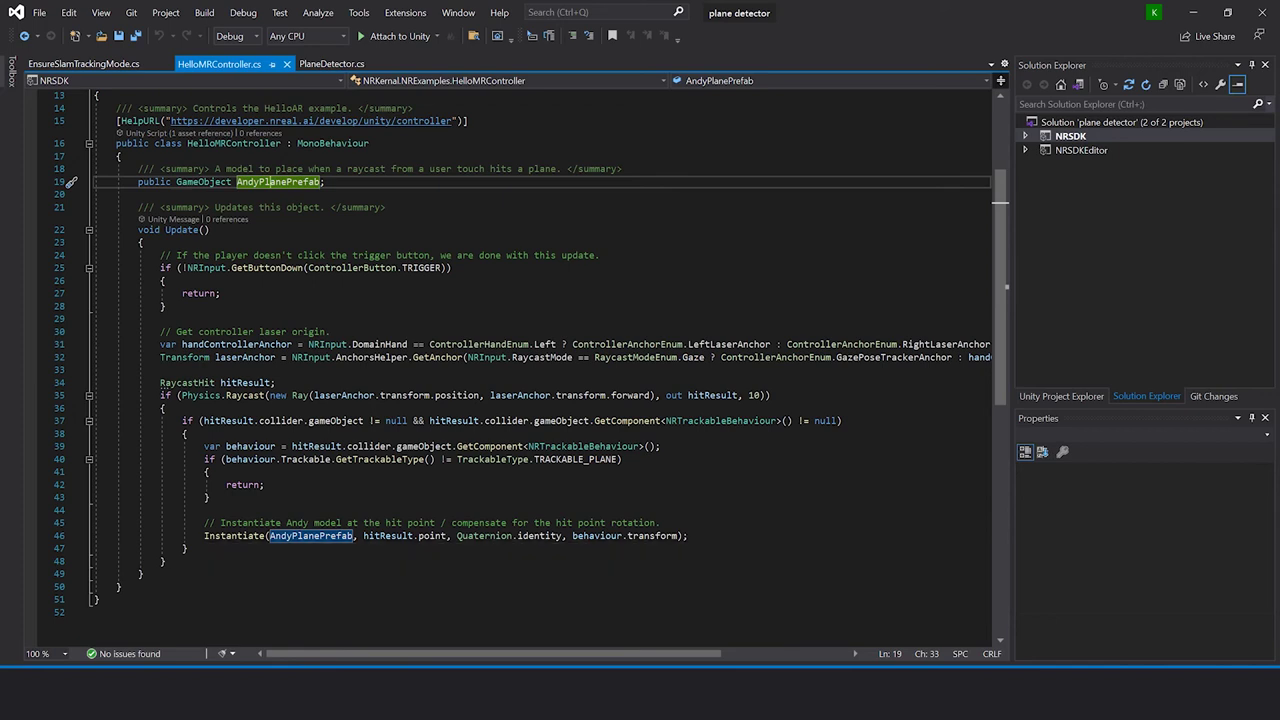
mouse_move(418, 536)
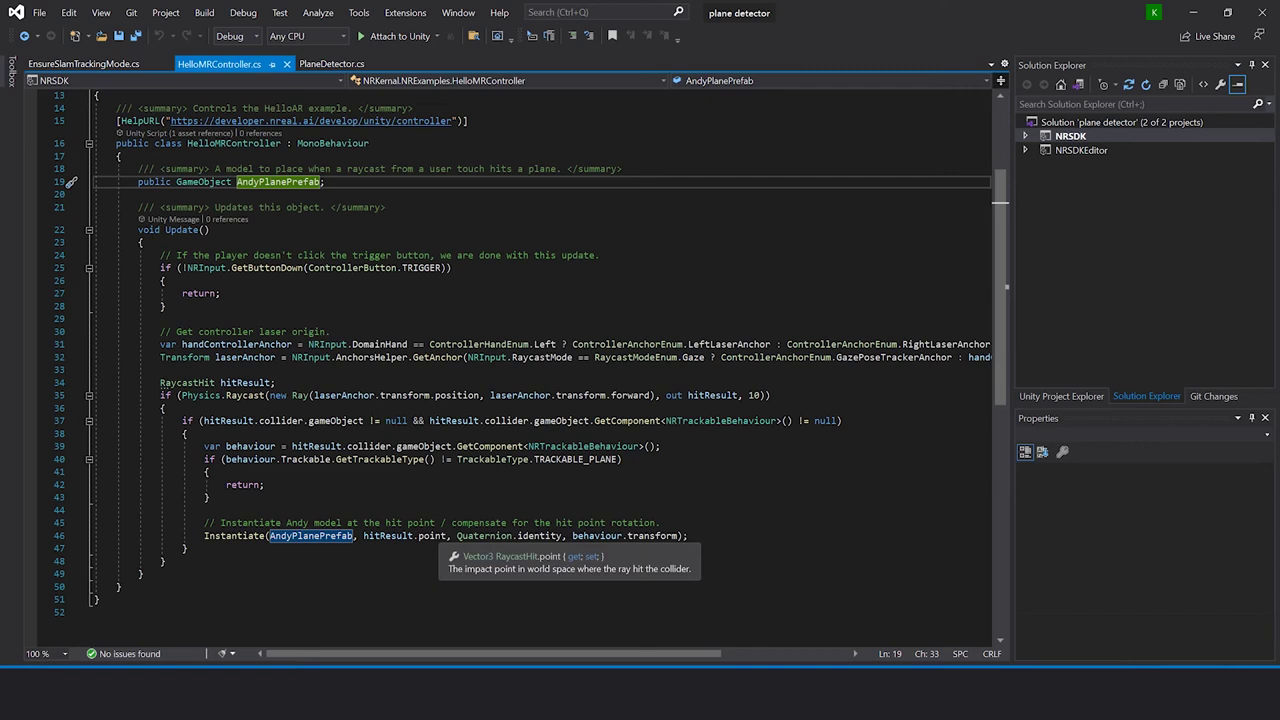
key("alt+Tab")
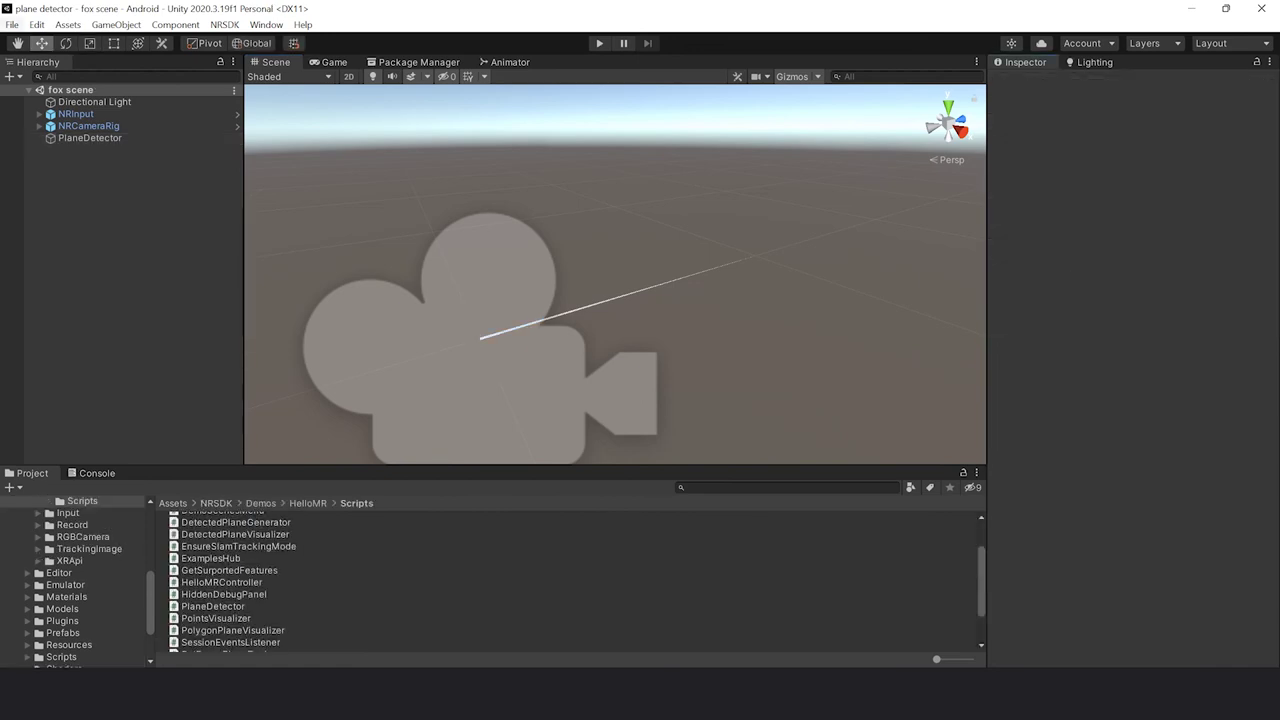
- Open the Build Settings and check the company name, product name and version in the Android Player settings
left_click(12, 24)
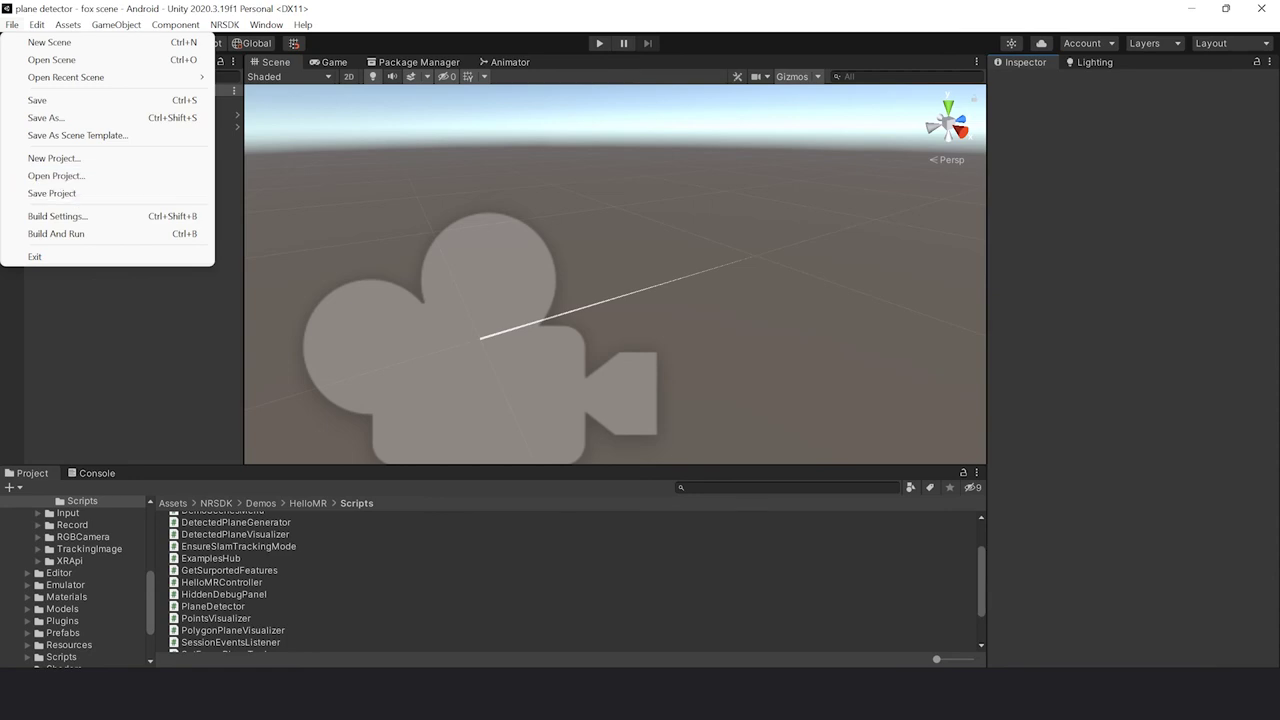
left_click(57, 216)
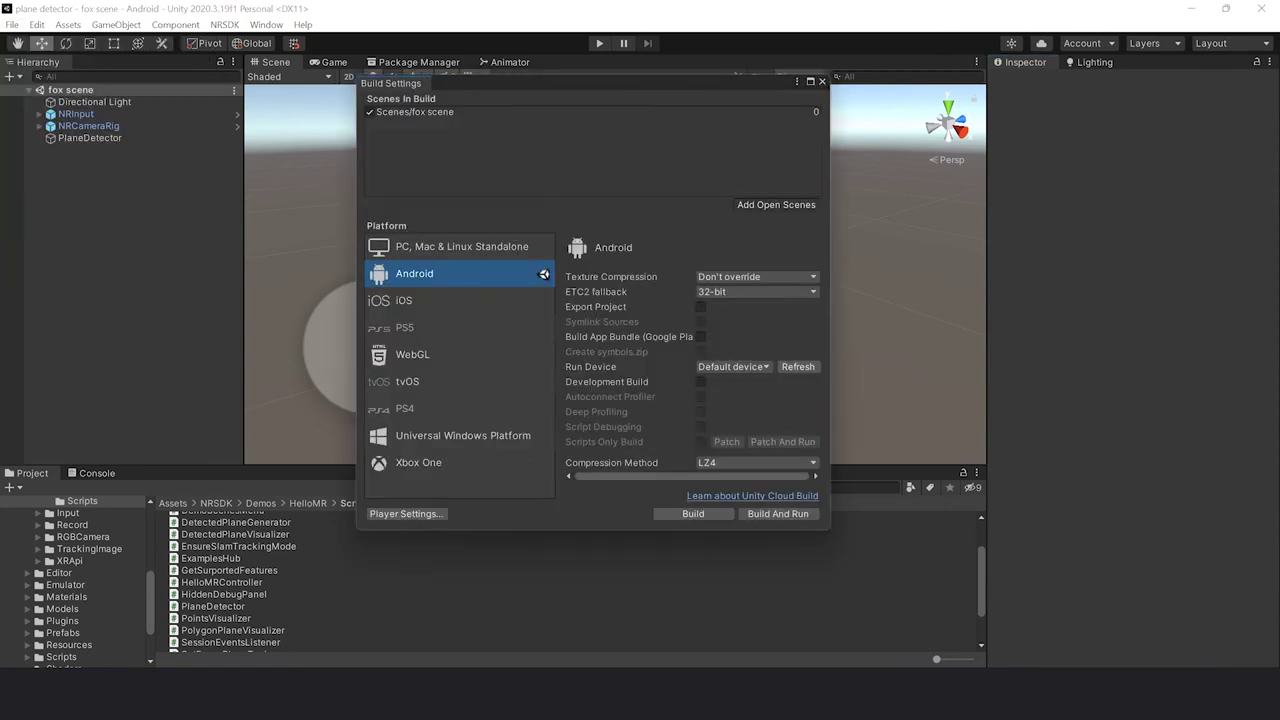
left_click(406, 513)
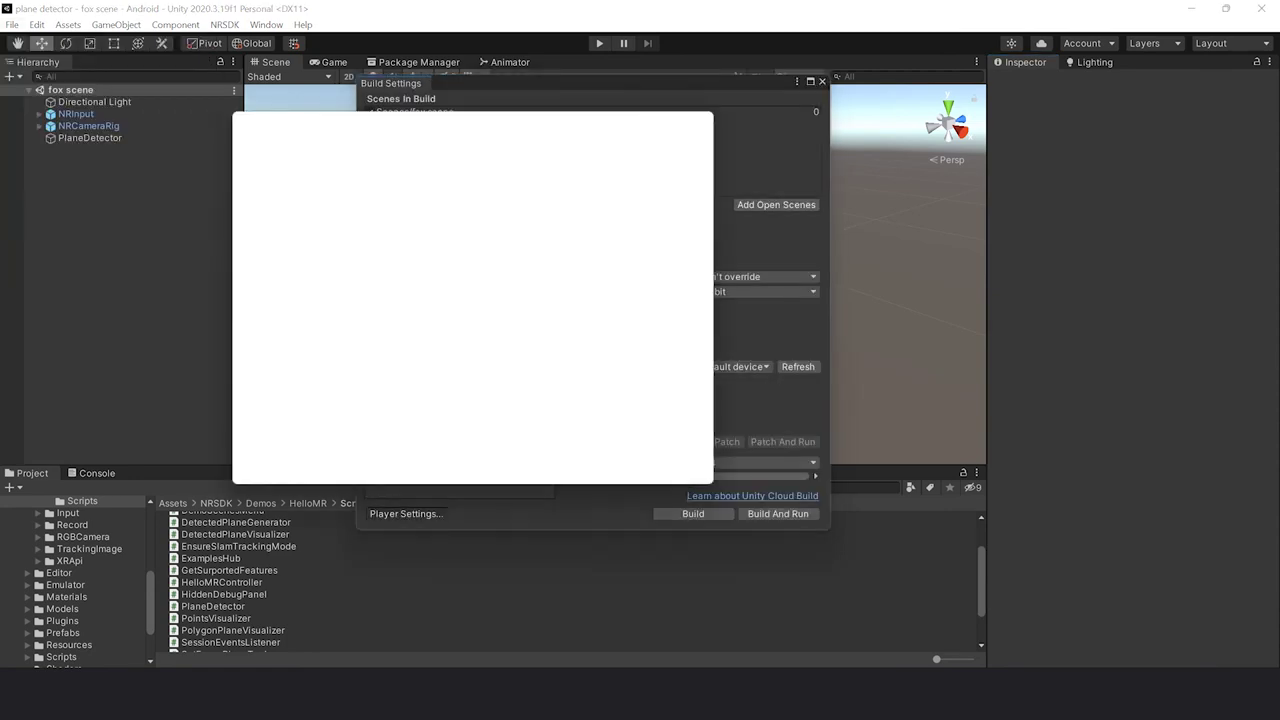
left_click(632, 175)
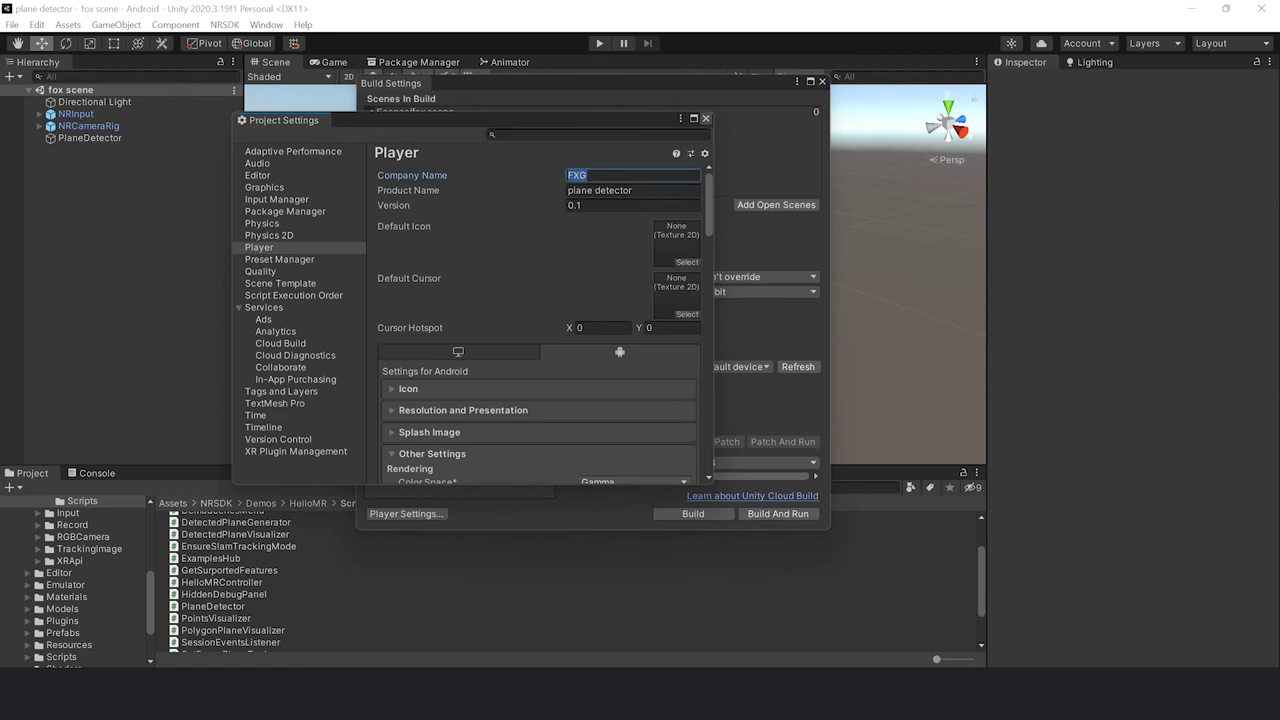
left_click(705, 118)
- Build the Android app as plane.apk in the BUILDS folder, replacing the existing file
left_click(693, 513)
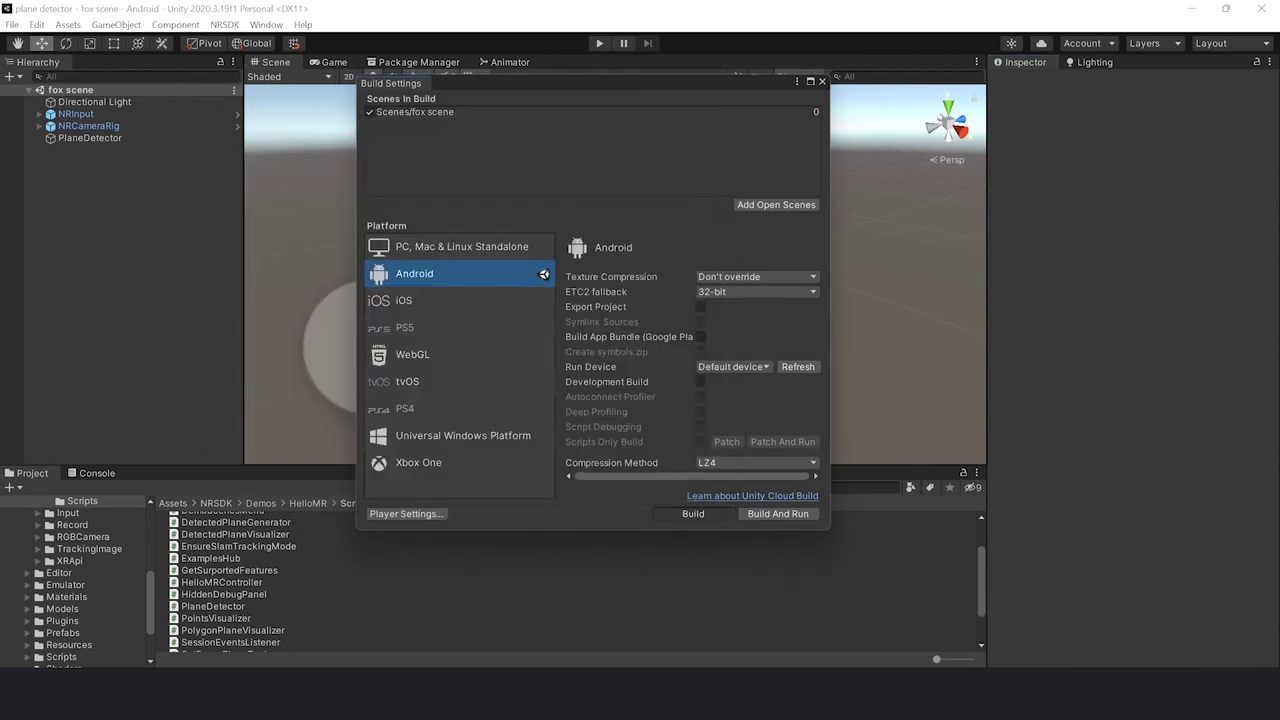
left_click(512, 368)
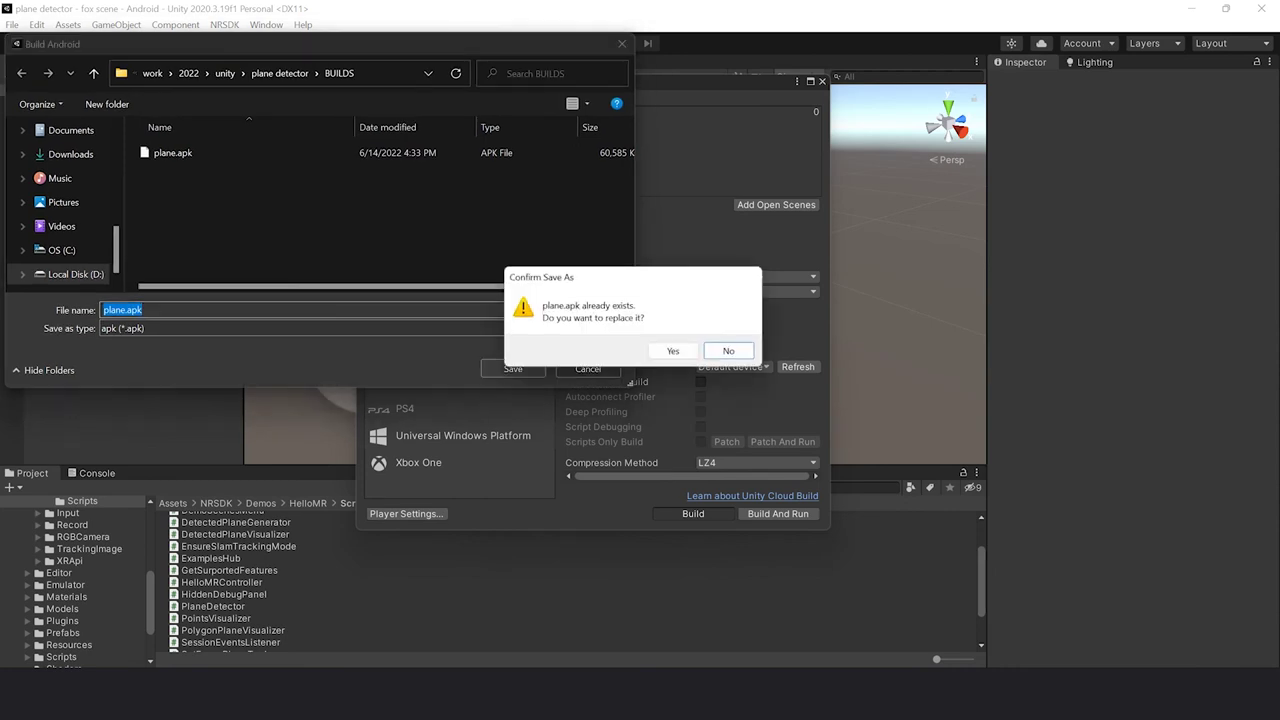
left_click(674, 352)
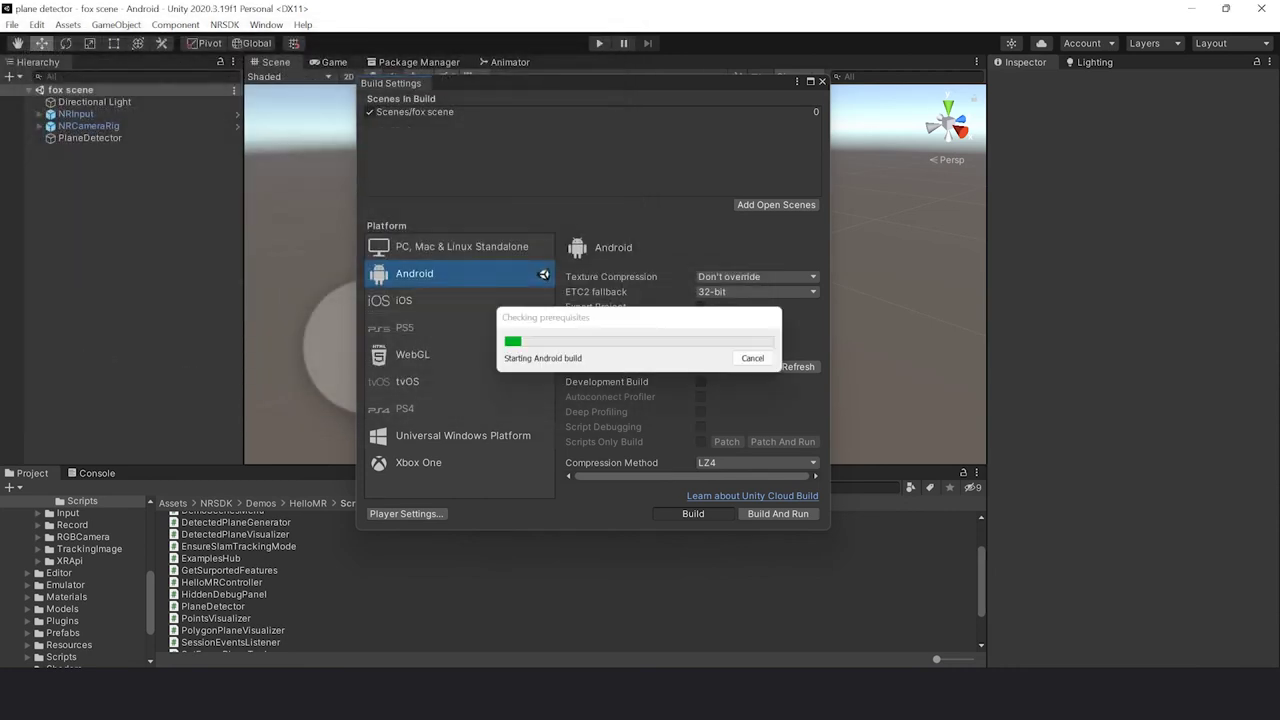